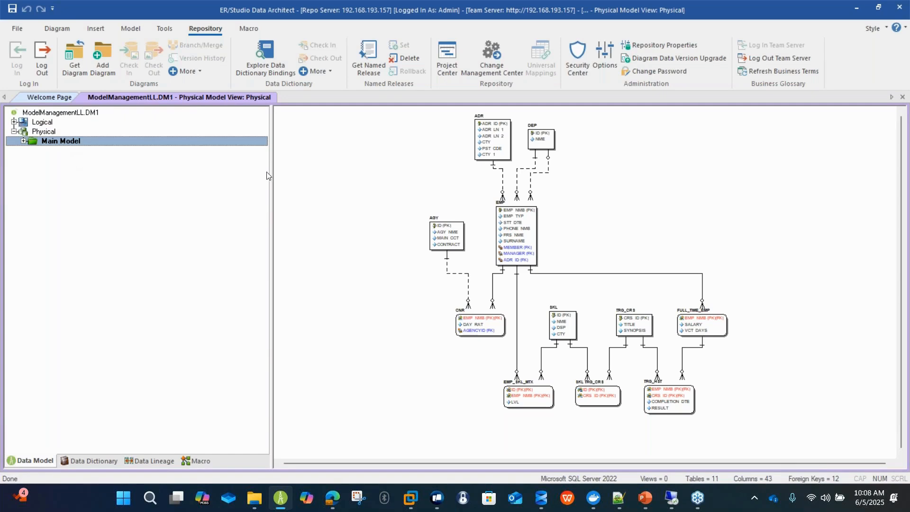
Expand the physical Main Model in the model tree and select the ModelManagementLL.DM1 diagram.
{"action": "scroll", "coordinate": [668, 193], "scroll_direction": "up", "scroll_amount": 3}
{"action": "scroll", "coordinate": [650, 198], "scroll_direction": "up", "scroll_amount": 5}
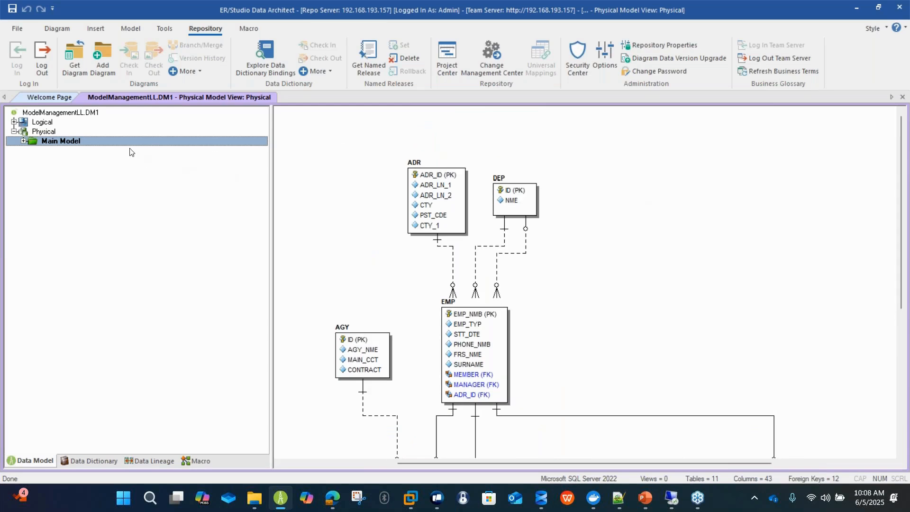
{"action": "left_click", "coordinate": [23, 141]}
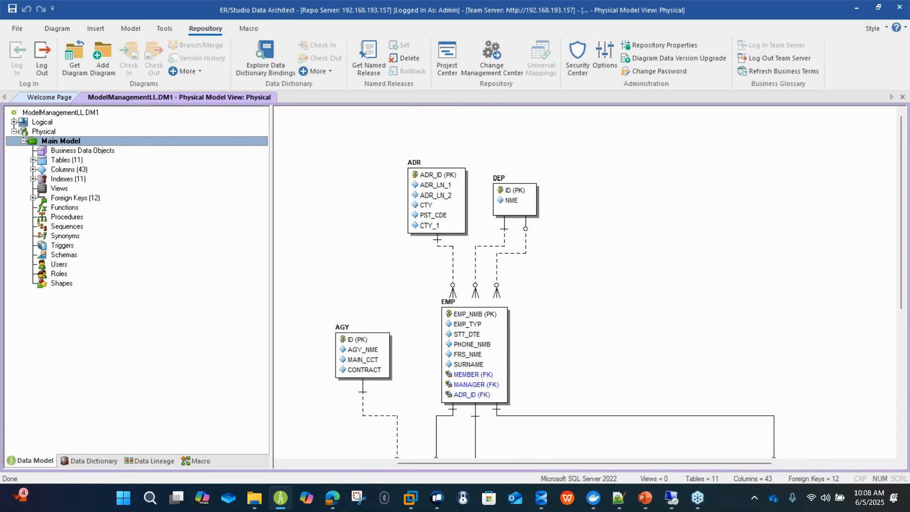
{"action": "left_click", "coordinate": [51, 112]}
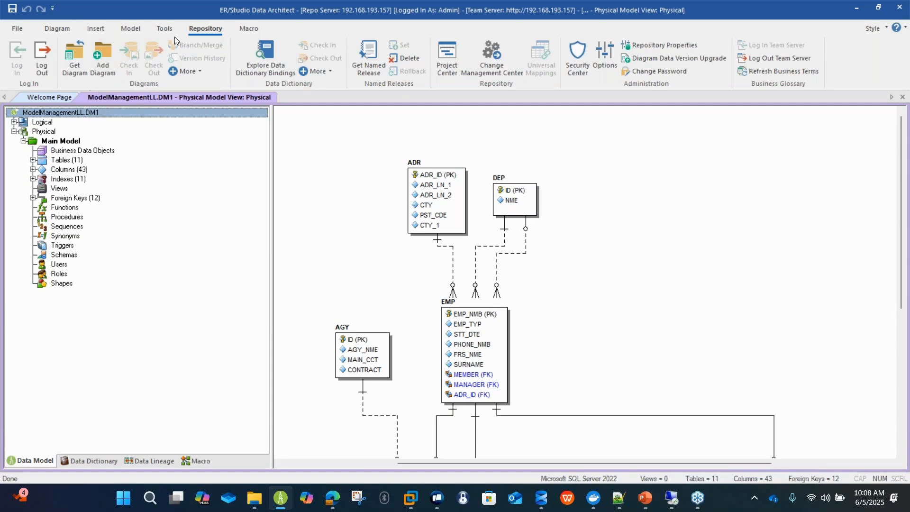
Start a new repository project in the Project Center and name it LL-ModelManagement.
{"action": "left_click", "coordinate": [447, 56]}
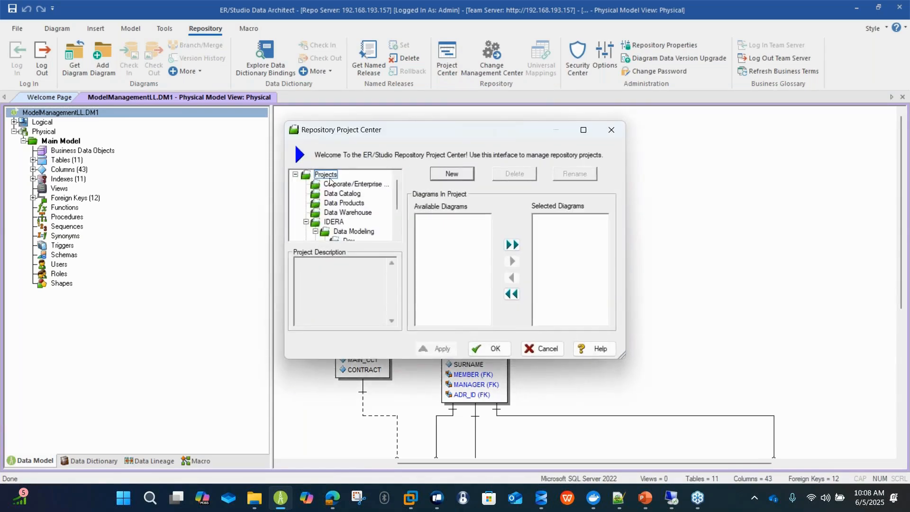
{"action": "left_click", "coordinate": [452, 174]}
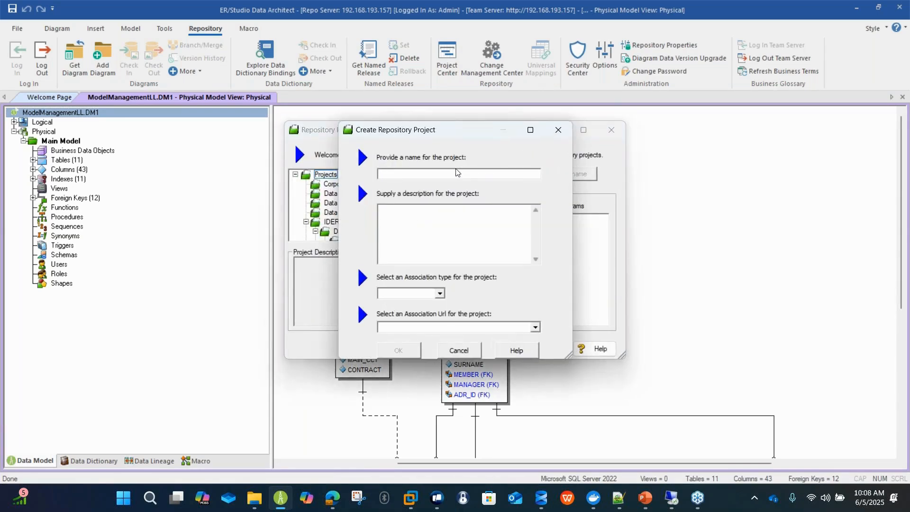
{"action": "type", "text": "LL-ModelManagement"}
{"action": "key", "text": "Tab"}
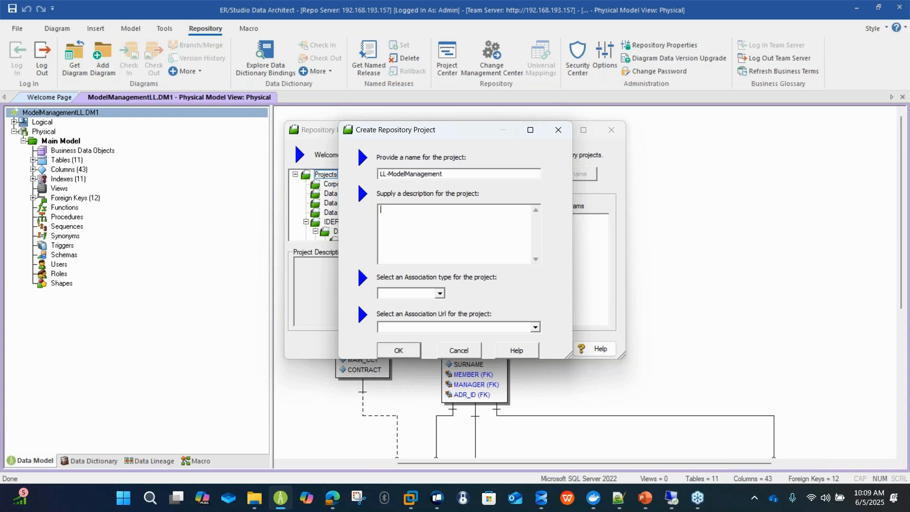
Enter the project description "This is meant for model files" and create the project.
{"action": "type", "text": "This is meant for model files"}
{"action": "left_click", "coordinate": [399, 346]}
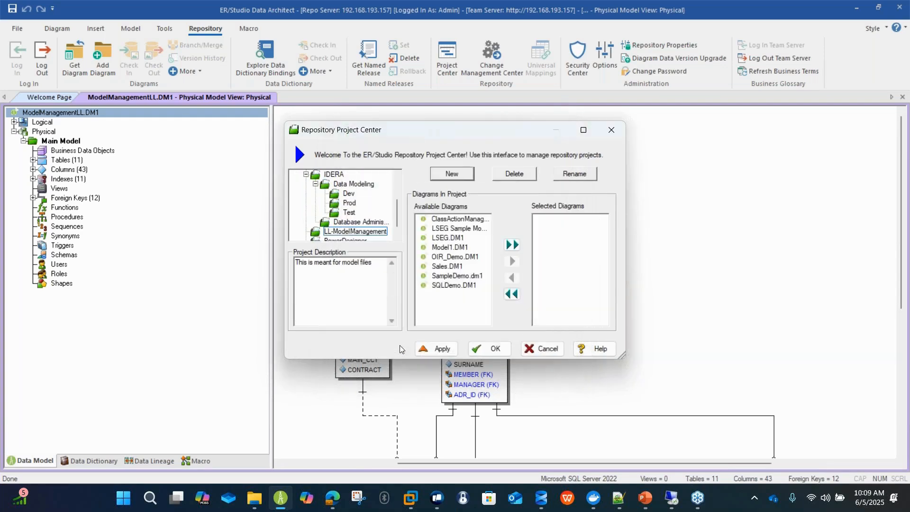
Apply the LL-ModelManagement project changes to the repository and close the Project Center and the operation status.
{"action": "left_click", "coordinate": [356, 232]}
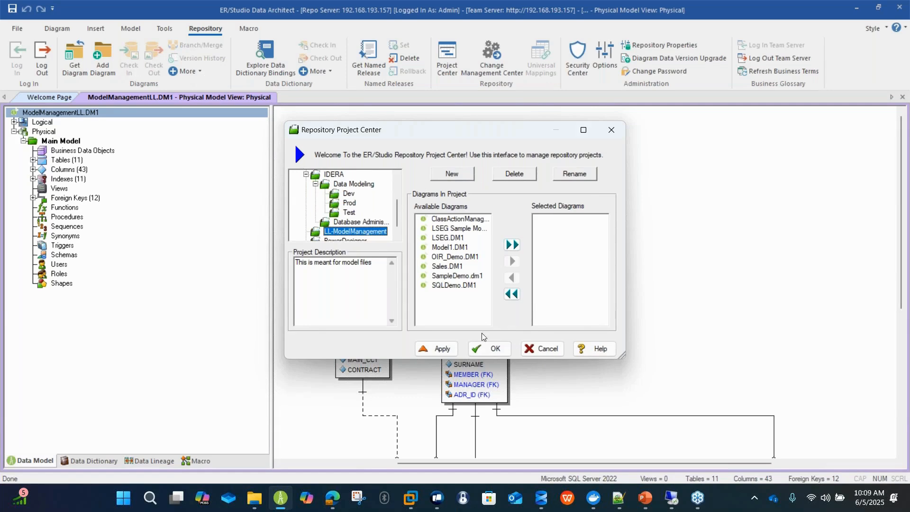
{"action": "left_click", "coordinate": [437, 349]}
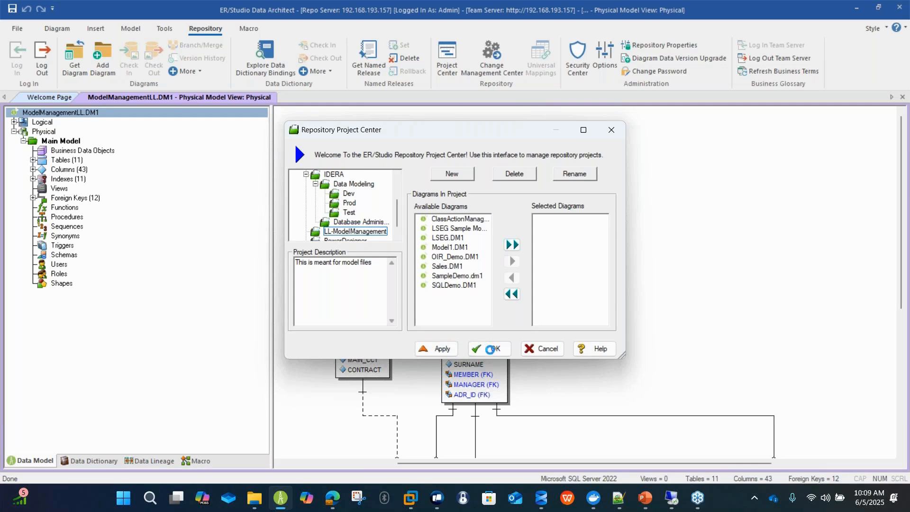
{"action": "left_click", "coordinate": [491, 350]}
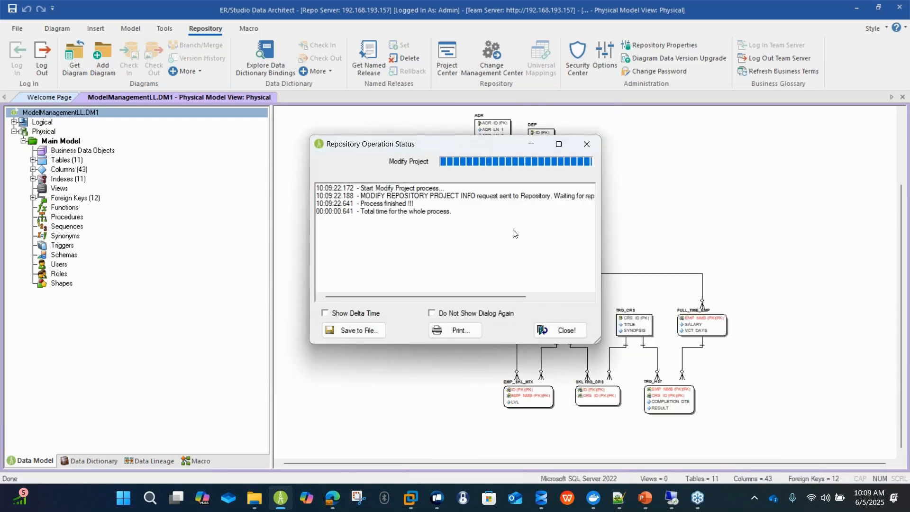
{"action": "left_click", "coordinate": [581, 329]}
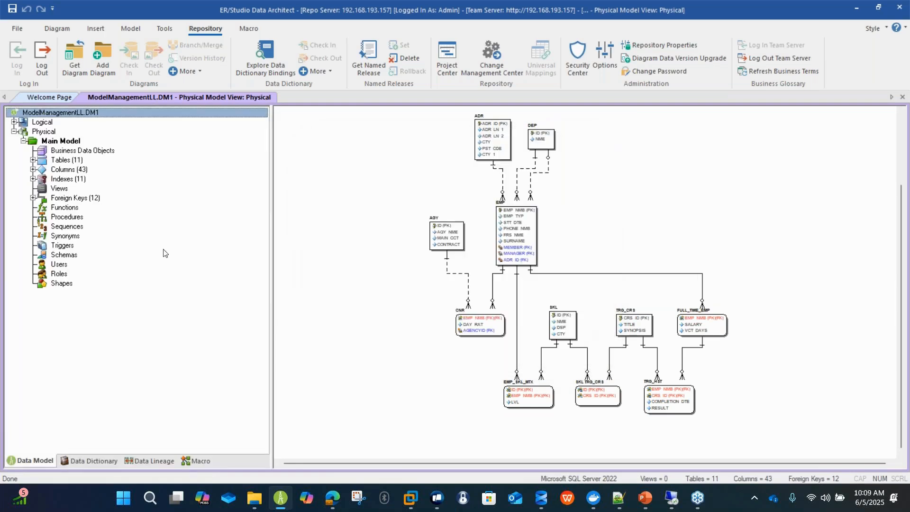
Start adding the open ModelManagementLL.DM1 diagram to the repository and assign it to the LL-ModelManagement project.
{"action": "left_click", "coordinate": [46, 132]}
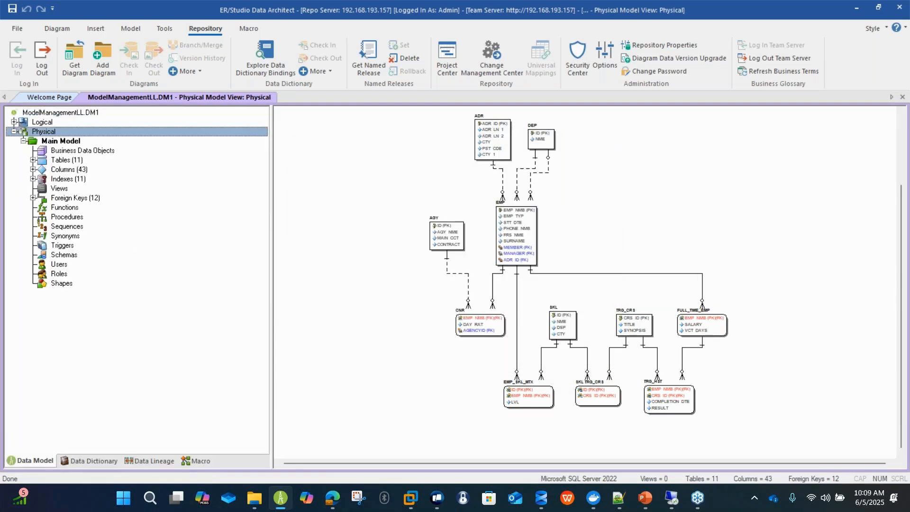
{"action": "right_click", "coordinate": [57, 112]}
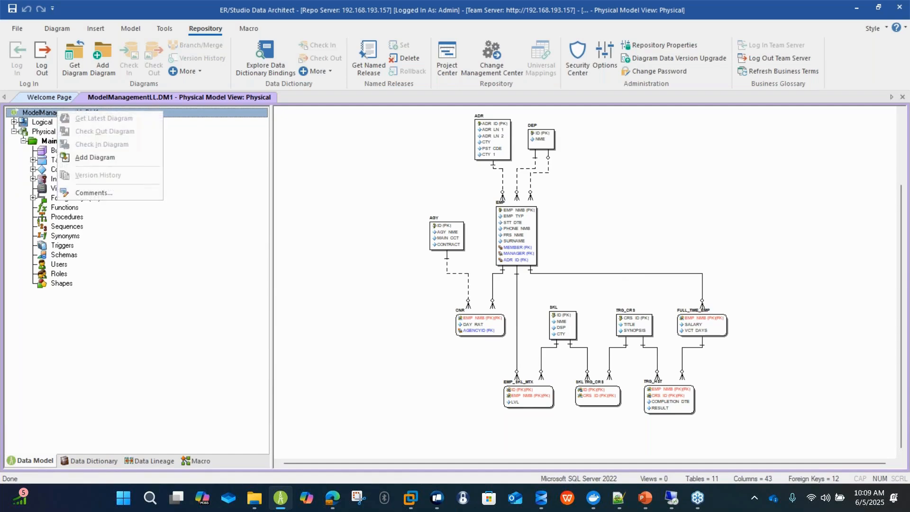
{"action": "left_click", "coordinate": [88, 156]}
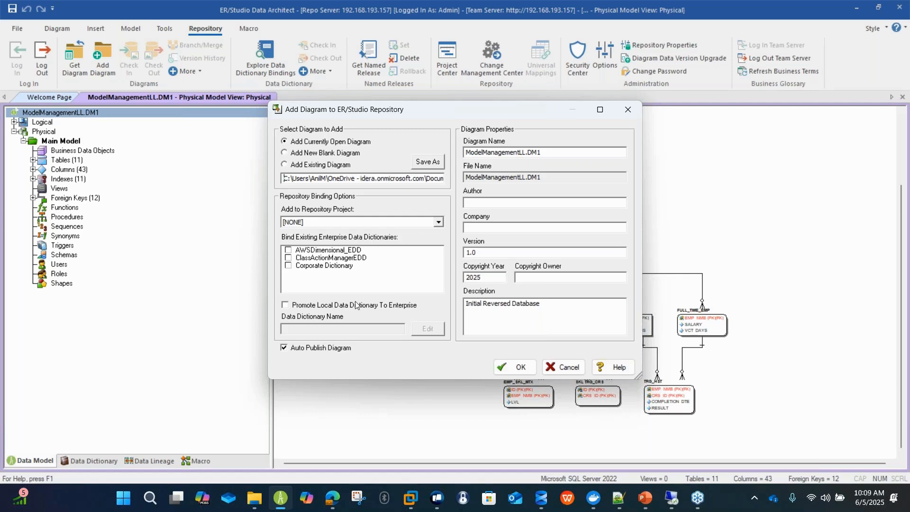
{"action": "left_click", "coordinate": [413, 221]}
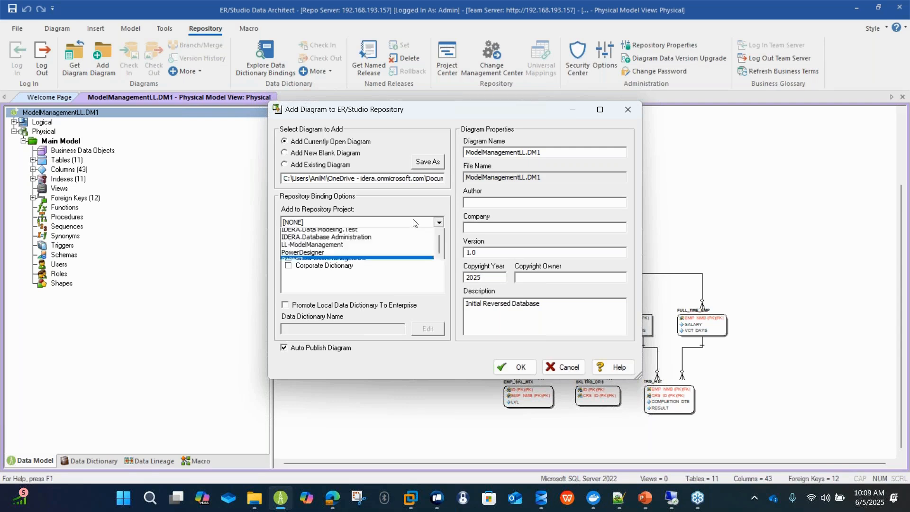
{"action": "left_click", "coordinate": [379, 263]}
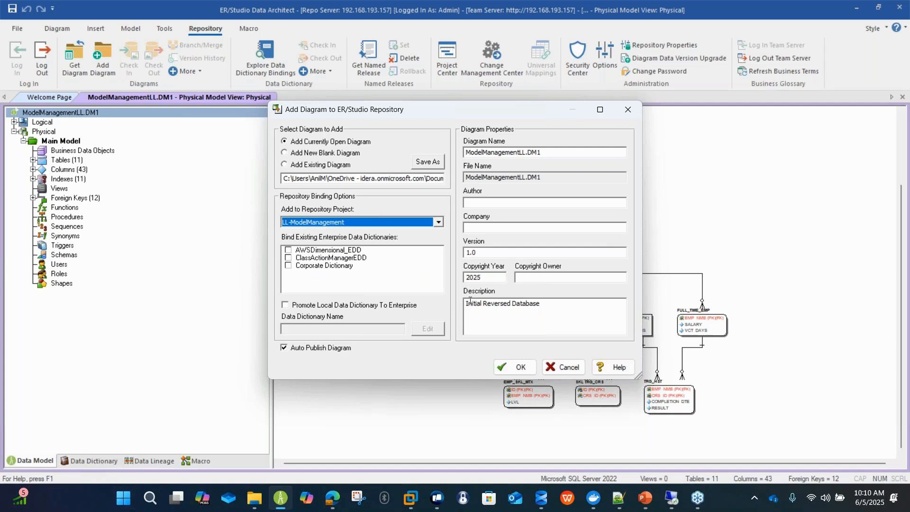
Promote the local data dictionary to enterprise as LLModelManagement_EDD and add the diagram to the repository.
{"action": "left_click", "coordinate": [363, 304]}
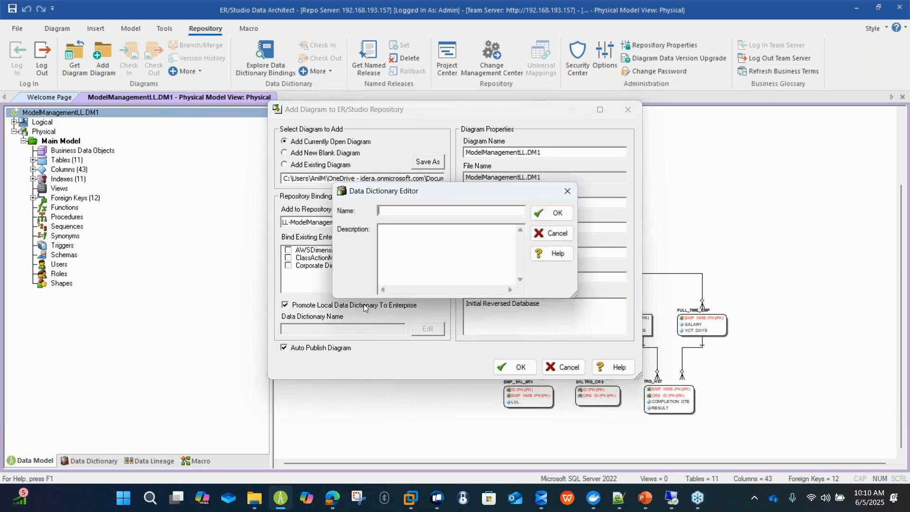
{"action": "type", "text": "LLModelManagement_EDD"}
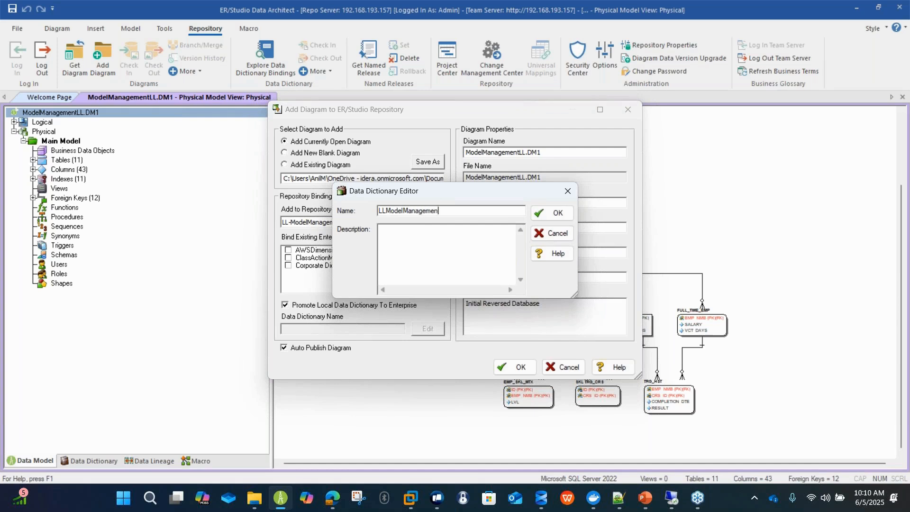
{"action": "key", "text": "Return"}
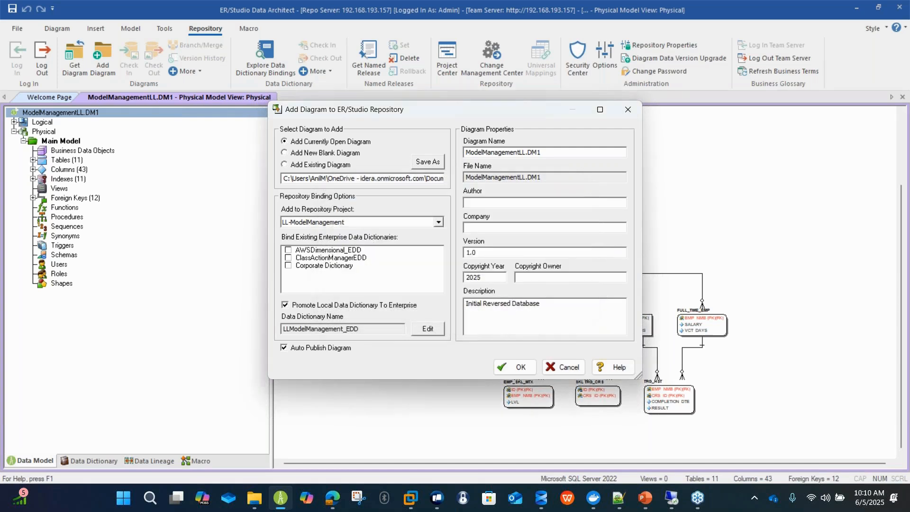
{"action": "left_click", "coordinate": [509, 366]}
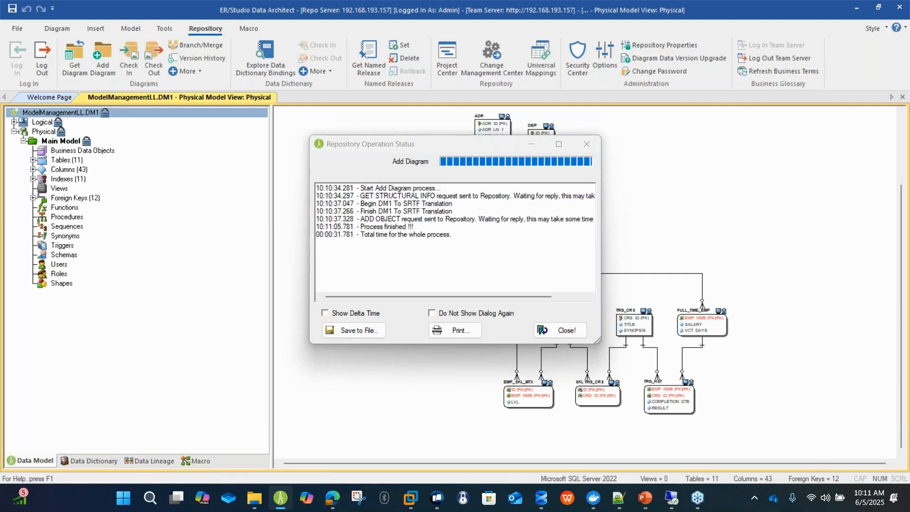
{"action": "left_click", "coordinate": [564, 333]}
Begin checking out the EMP table with change record LL_MM_Version1 and description "Modifying EMP Table".
{"action": "scroll", "coordinate": [525, 213], "scroll_direction": "up", "scroll_amount": 9}
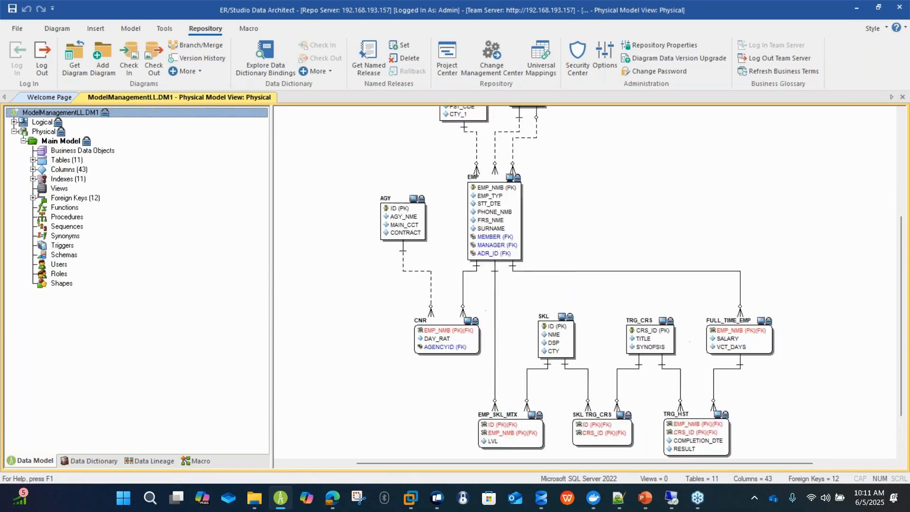
{"action": "scroll", "coordinate": [520, 226], "scroll_direction": "up", "scroll_amount": 3}
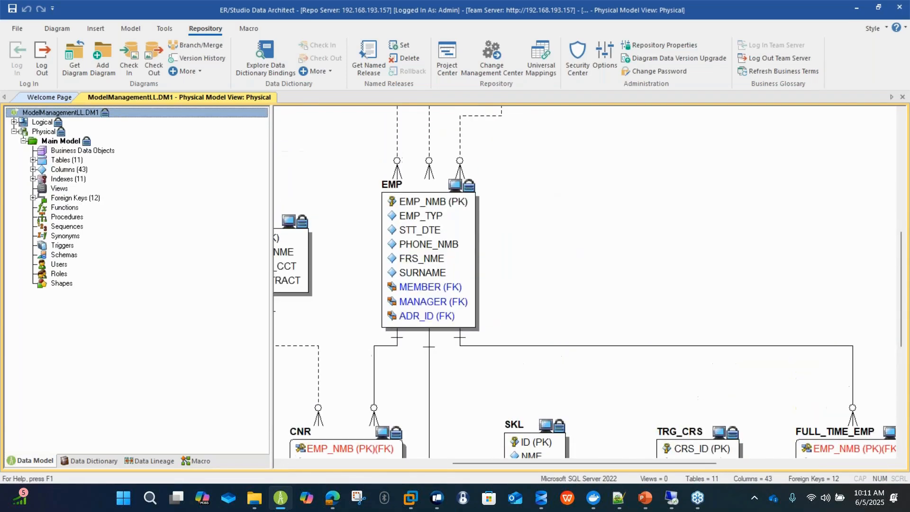
{"action": "double_click", "coordinate": [428, 244]}
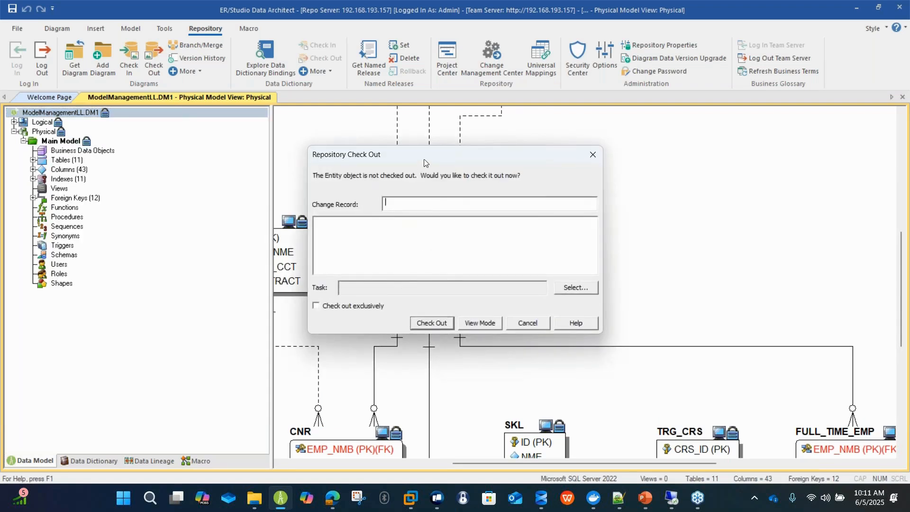
{"action": "left_click_drag", "start_coordinate": [428, 157], "coordinate": [455, 138]}
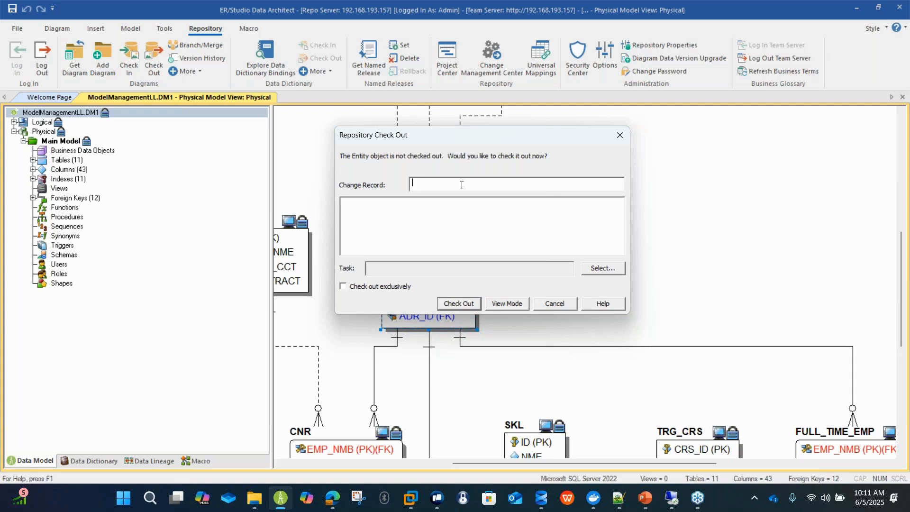
{"action": "type", "text": "LL_M"}
{"action": "type", "text": "M_Versi"}
{"action": "type", "text": "on1"}
{"action": "type", "text": "Mod"}
{"action": "type", "text": "ifying EMP "}
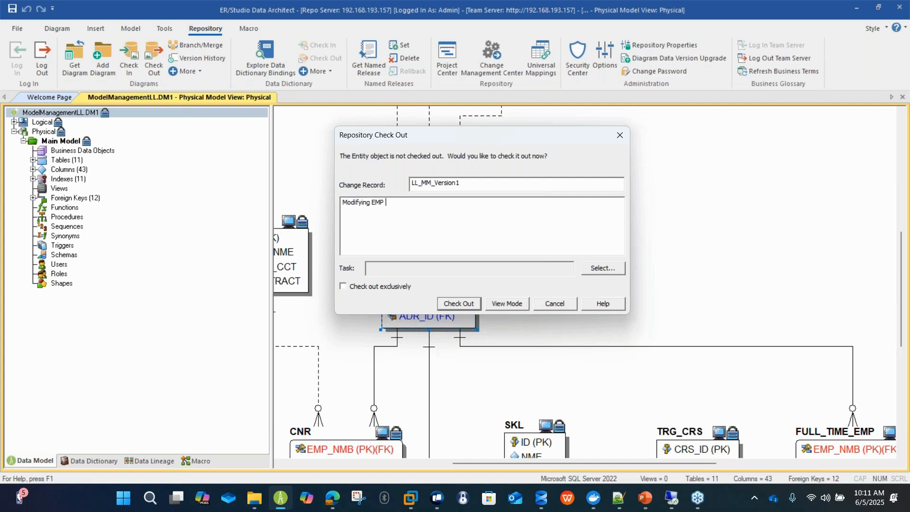
{"action": "type", "text": "Table"}
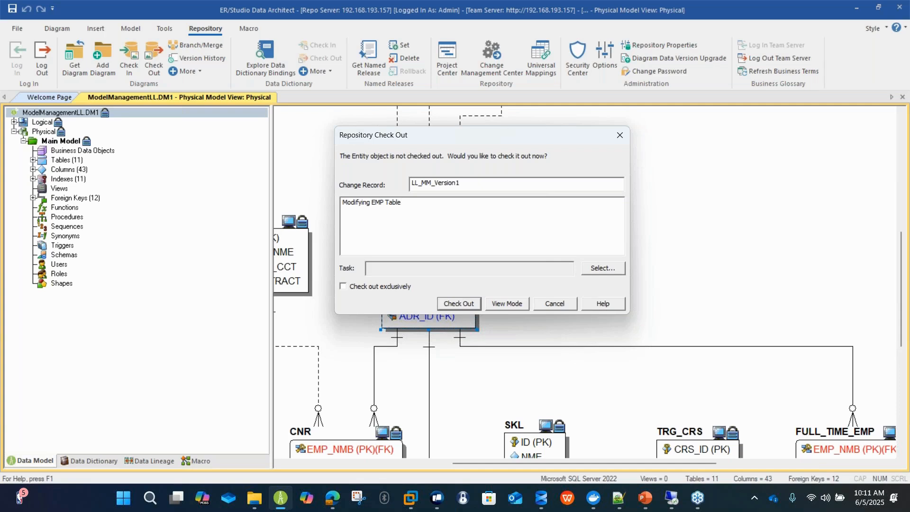
Start a new repository task for the change record and name it "Modify Table Task".
{"action": "left_click", "coordinate": [595, 269]}
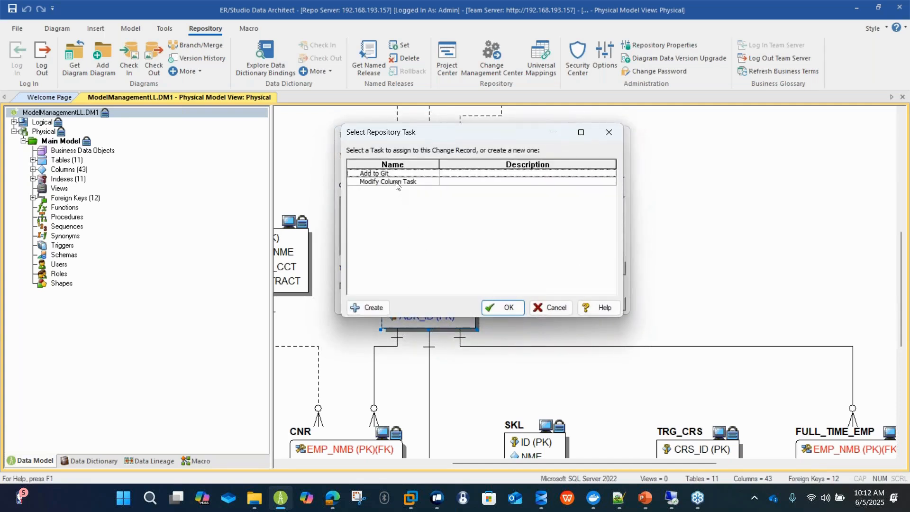
{"action": "left_click", "coordinate": [381, 309]}
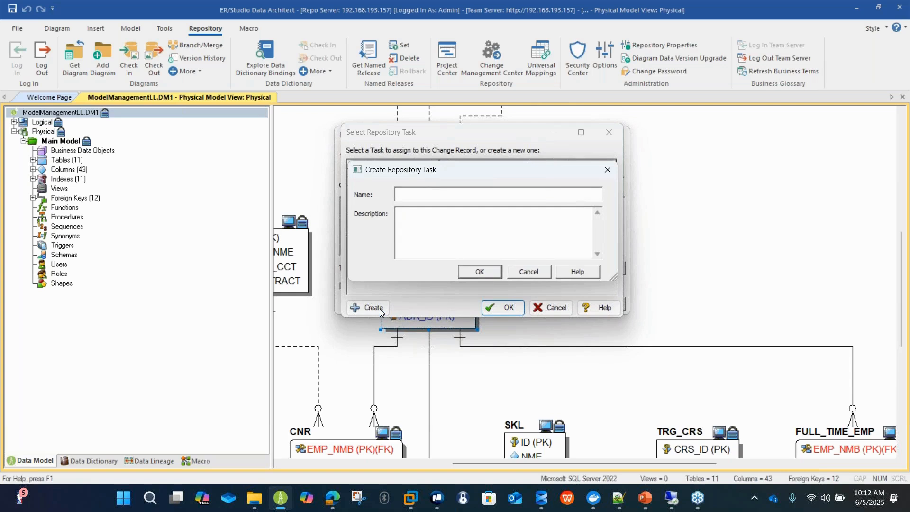
{"action": "type", "text": "Add"}
{"action": "key", "text": "BackSpace"}
{"action": "key", "text": "BackSpace"}
{"action": "key", "text": "BackSpace"}
{"action": "type", "text": "Mod"}
{"action": "type", "text": "ify Table "}
{"action": "type", "text": "Table"}
{"action": "key", "text": "BackSpace"}
{"action": "key", "text": "BackSpace"}
{"action": "key", "text": "BackSpace"}
{"action": "key", "text": "BackSpace"}
{"action": "type", "text": "sk"}
{"action": "type", "text": "Mod"}
{"action": "type", "text": "iying EMP"}
Describe the task as "Modifying EMP table", create it and assign it to the change record.
{"action": "key", "text": "BackSpace"}
{"action": "key", "text": "BackSpace"}
{"action": "key", "text": "BackSpace"}
{"action": "key", "text": "BackSpace"}
{"action": "key", "text": "BackSpace"}
{"action": "key", "text": "BackSpace"}
{"action": "key", "text": "BackSpace"}
{"action": "key", "text": "BackSpace"}
{"action": "key", "text": "BackSpace"}
{"action": "type", "text": "fying EMP table"}
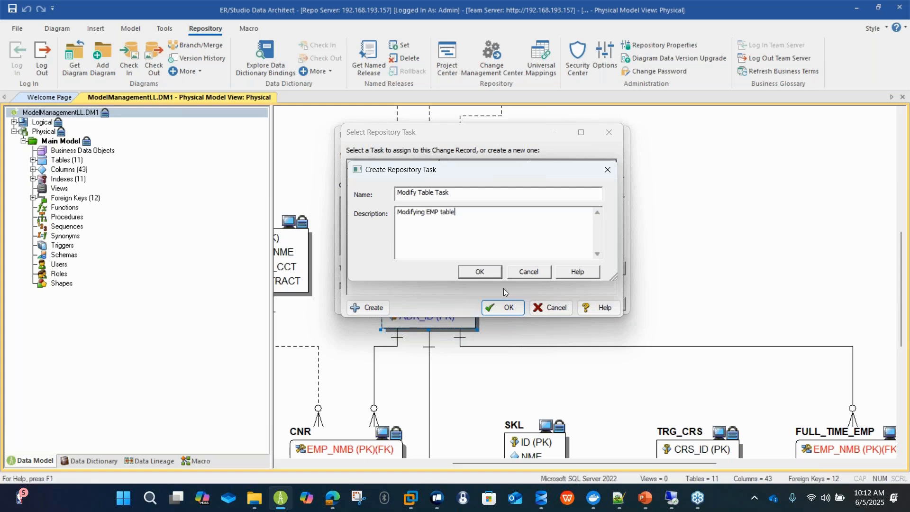
{"action": "left_click", "coordinate": [479, 272]}
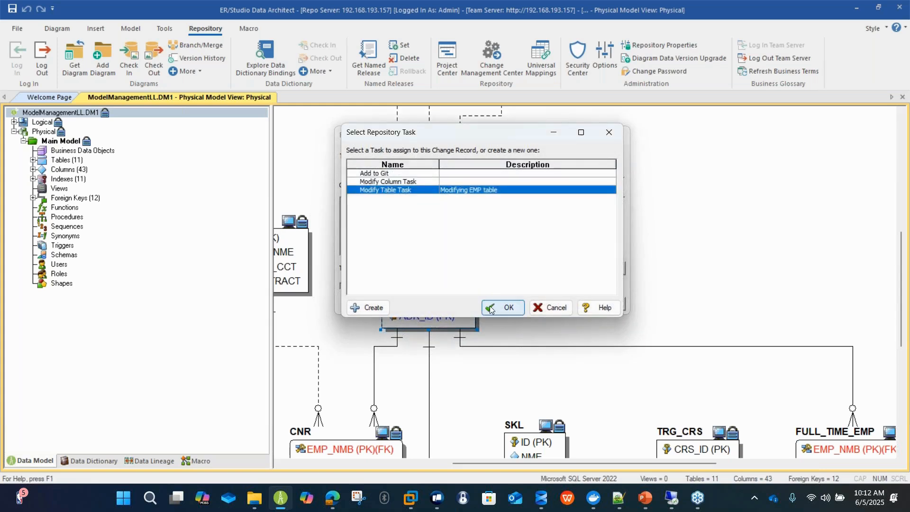
{"action": "left_click", "coordinate": [503, 307]}
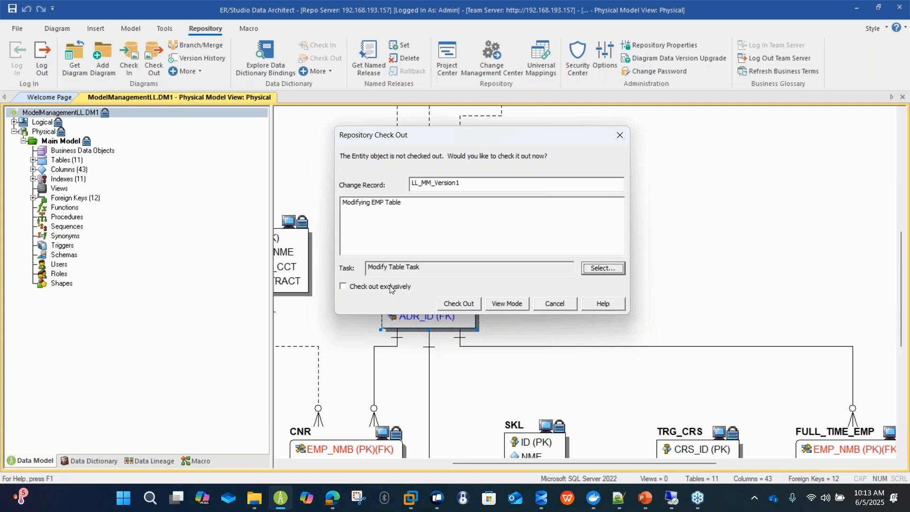
Check out the EMP table non-exclusively, skip the Team Server login and open the table in the Table Editor.
{"action": "left_click_drag", "start_coordinate": [433, 140], "coordinate": [451, 137]}
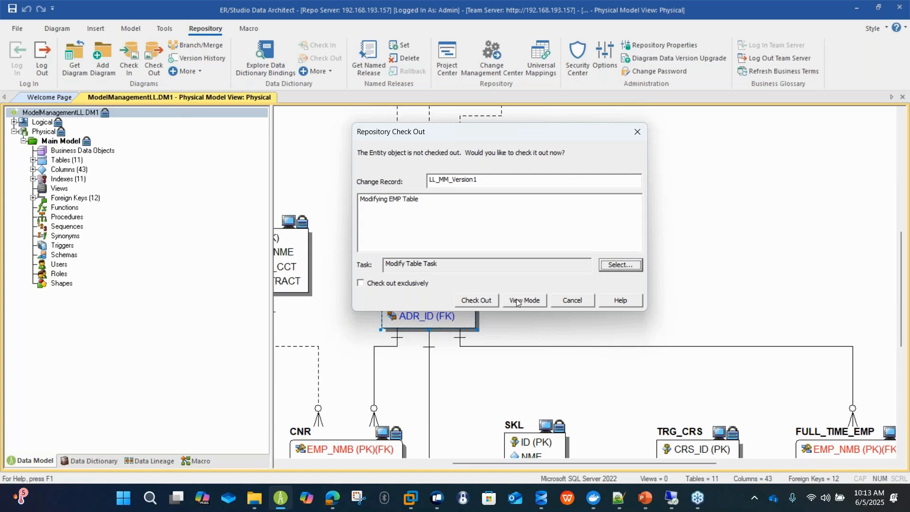
{"action": "left_click", "coordinate": [482, 300]}
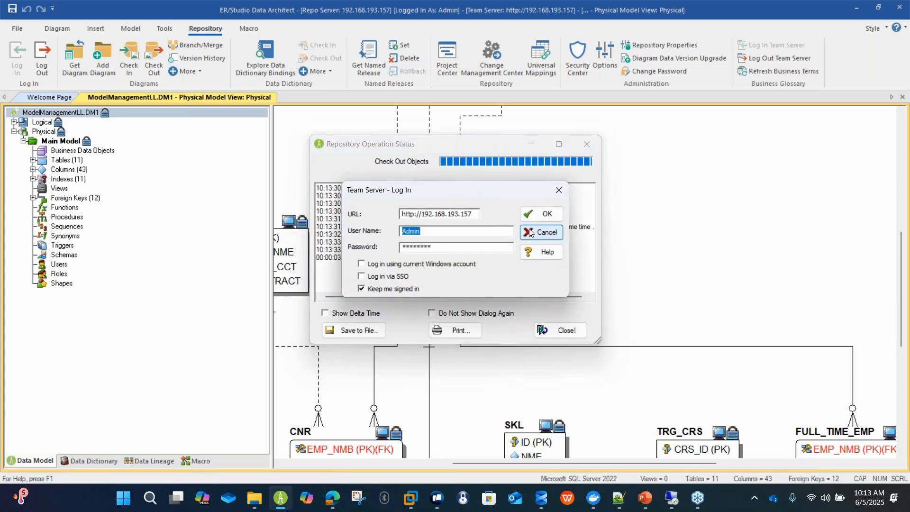
{"action": "left_click", "coordinate": [529, 232]}
{"action": "left_click", "coordinate": [516, 274]}
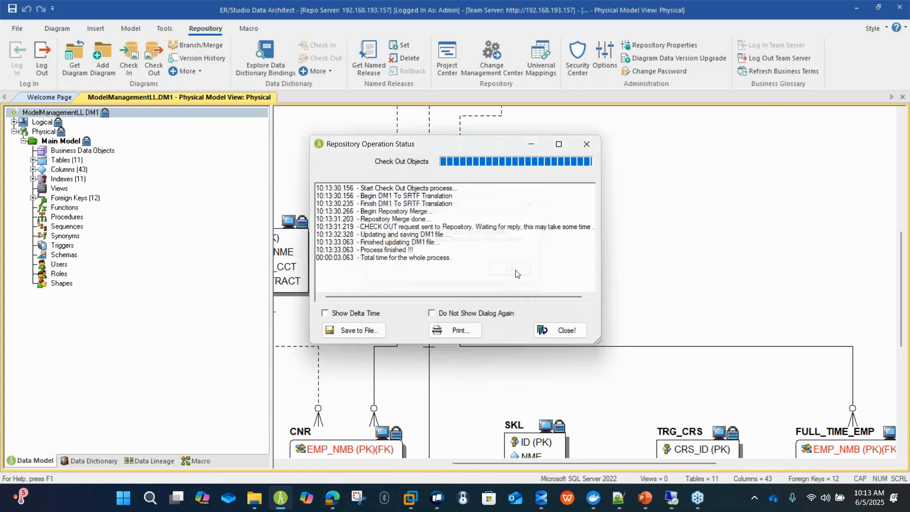
{"action": "left_click", "coordinate": [558, 333]}
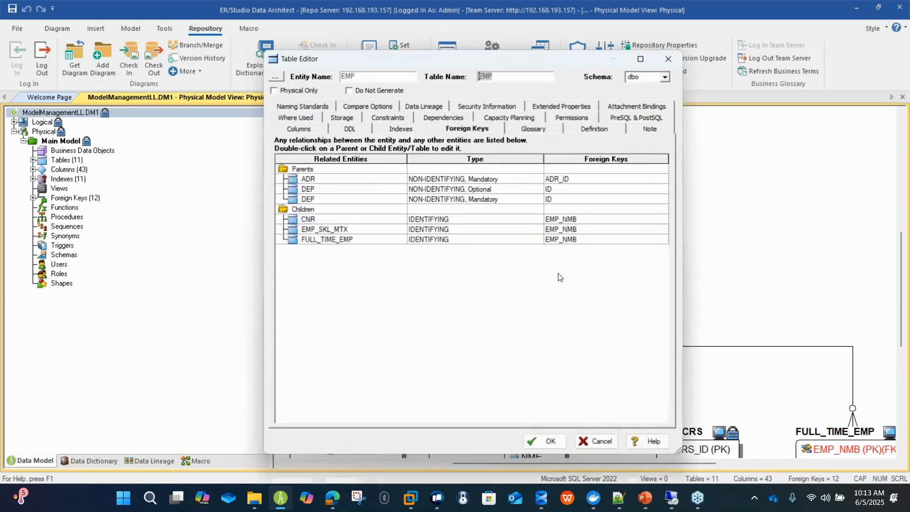
Change the default column name of the EMP table's SURNAME column to LastName, save the table and dismiss the check-out status.
{"action": "left_click", "coordinate": [298, 129]}
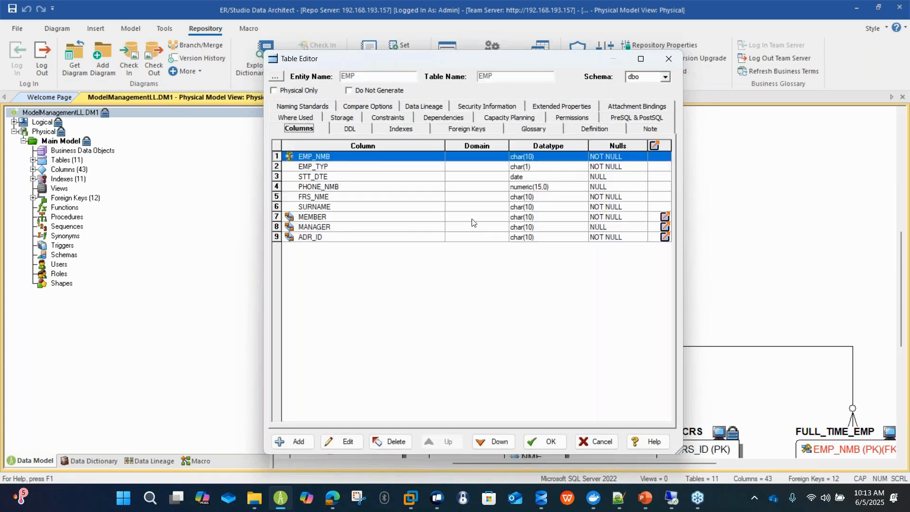
{"action": "left_click", "coordinate": [379, 209]}
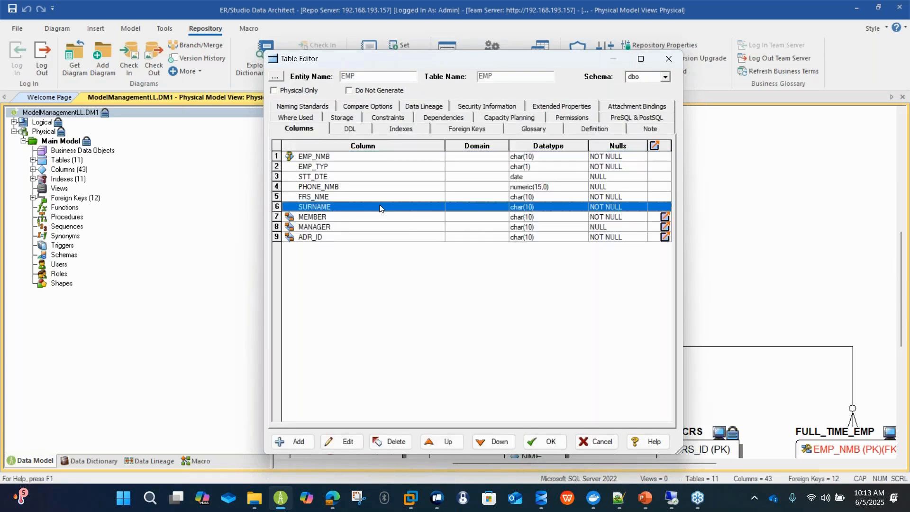
{"action": "double_click", "coordinate": [380, 209]}
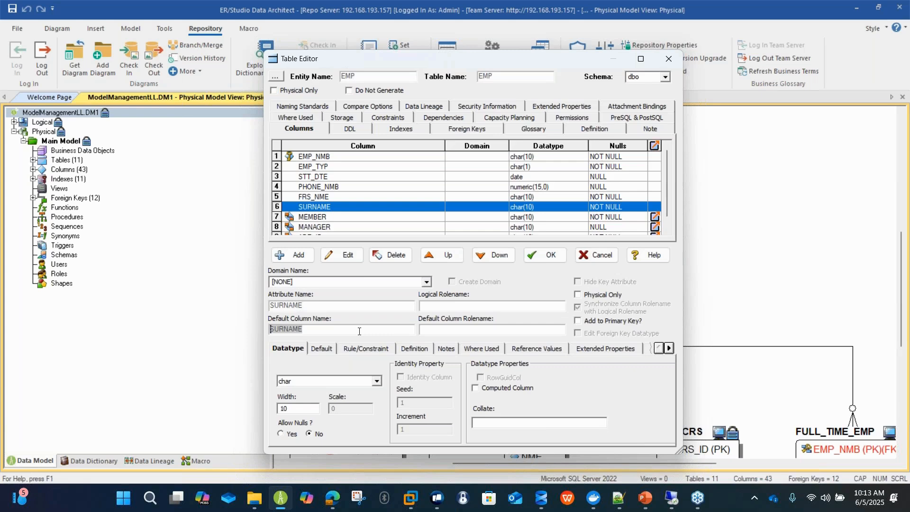
{"action": "type", "text": "LastName"}
{"action": "left_click", "coordinate": [532, 256]}
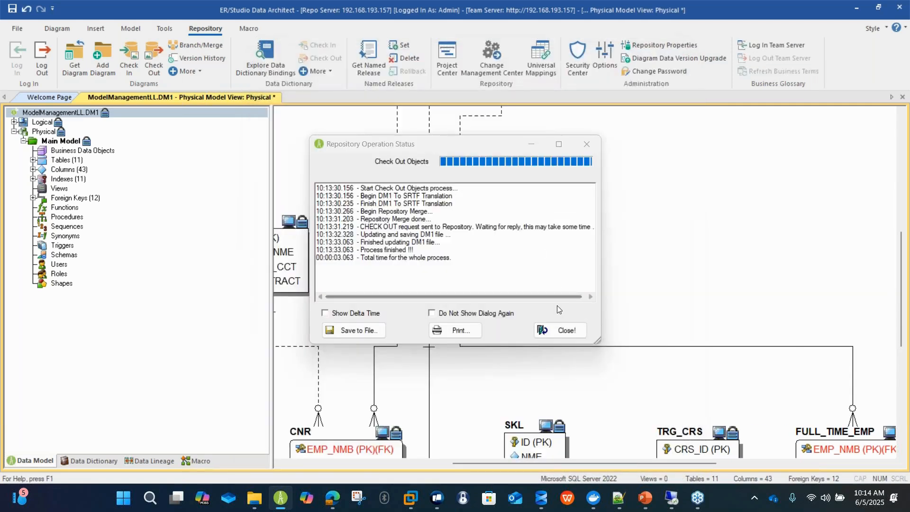
{"action": "left_click", "coordinate": [557, 330]}
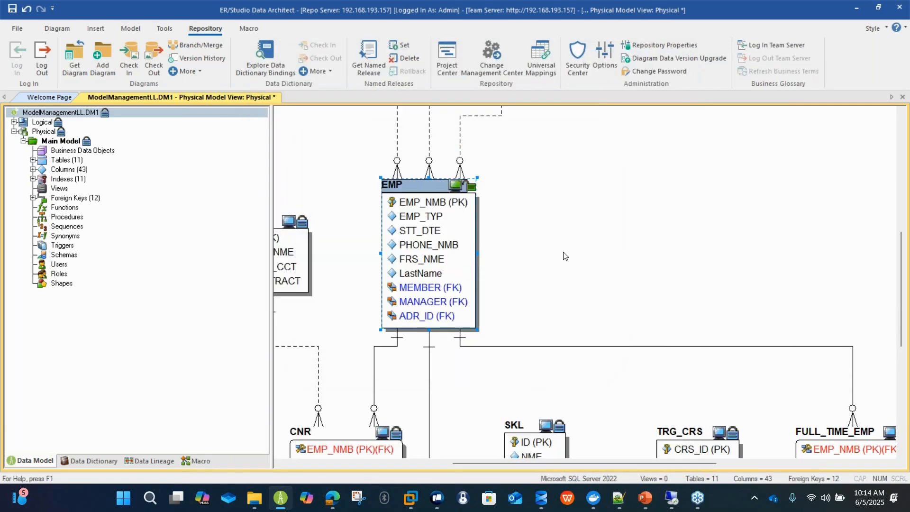
Submit the EMP table for check-in under change record LL_MM_Version1, with changes reviewed before check-in and auto publish enabled.
{"action": "right_click", "coordinate": [419, 271]}
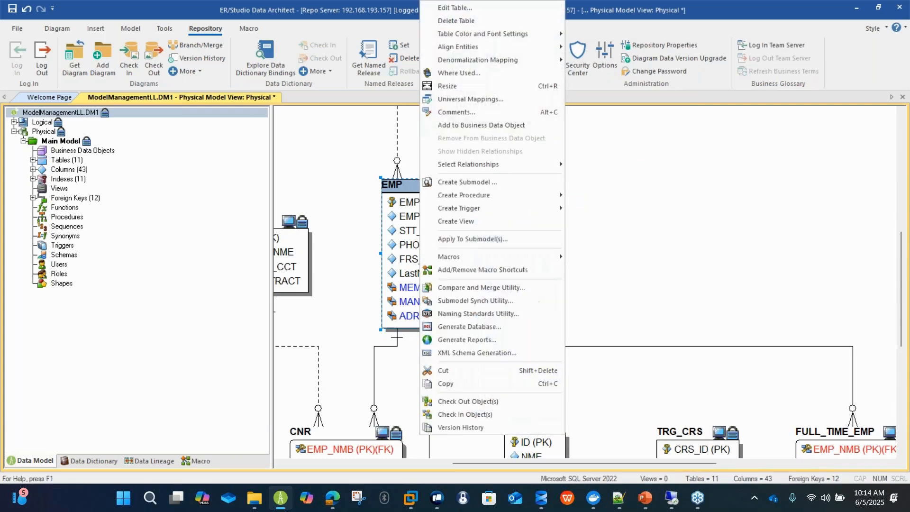
{"action": "left_click", "coordinate": [498, 414]}
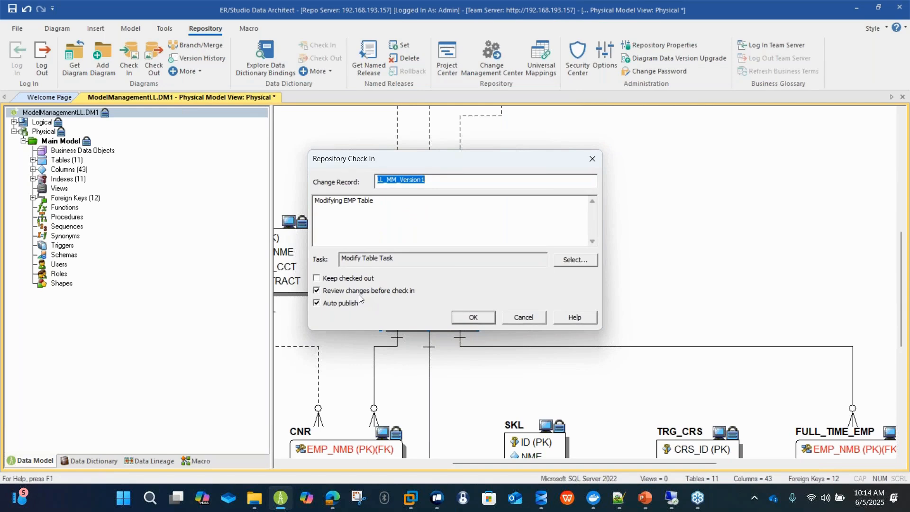
{"action": "left_click", "coordinate": [469, 316]}
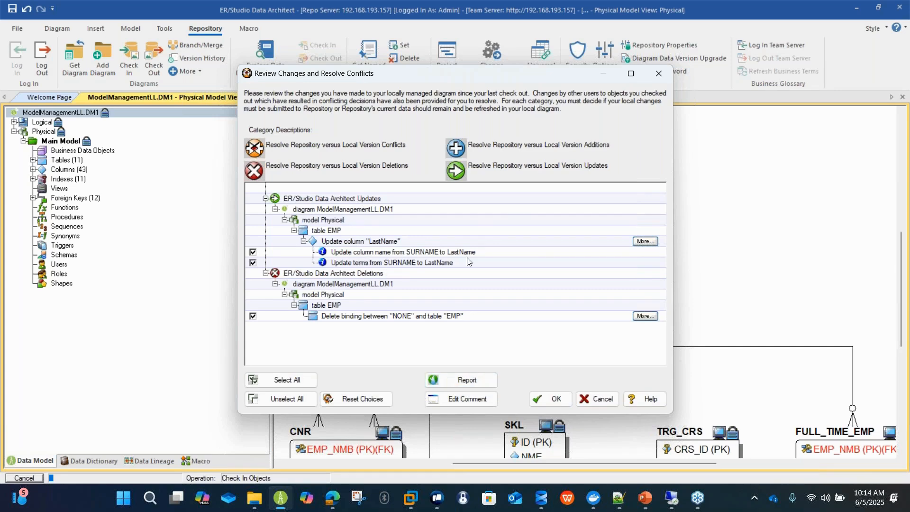
Review the detailed properties of the LastName column update, accept the listed changes and complete the check-in.
{"action": "left_click", "coordinate": [646, 242]}
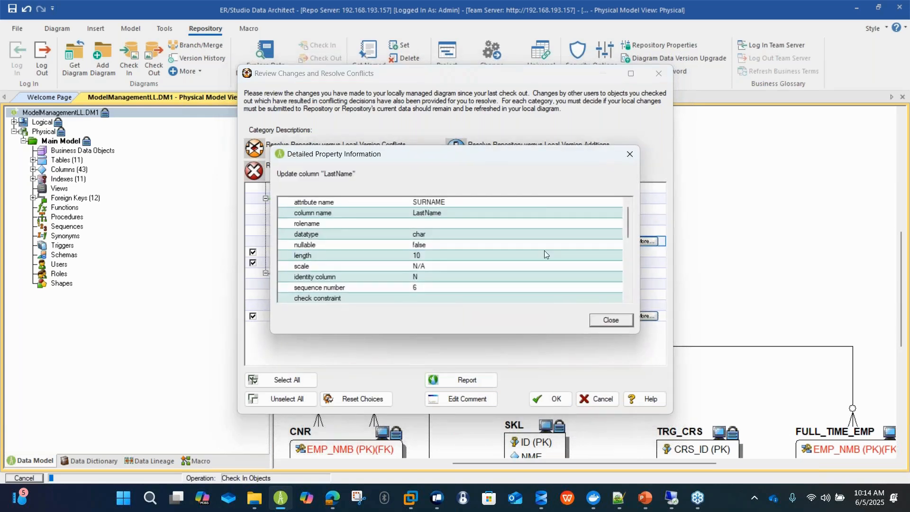
{"action": "scroll", "coordinate": [544, 250], "scroll_direction": "down", "scroll_amount": 8}
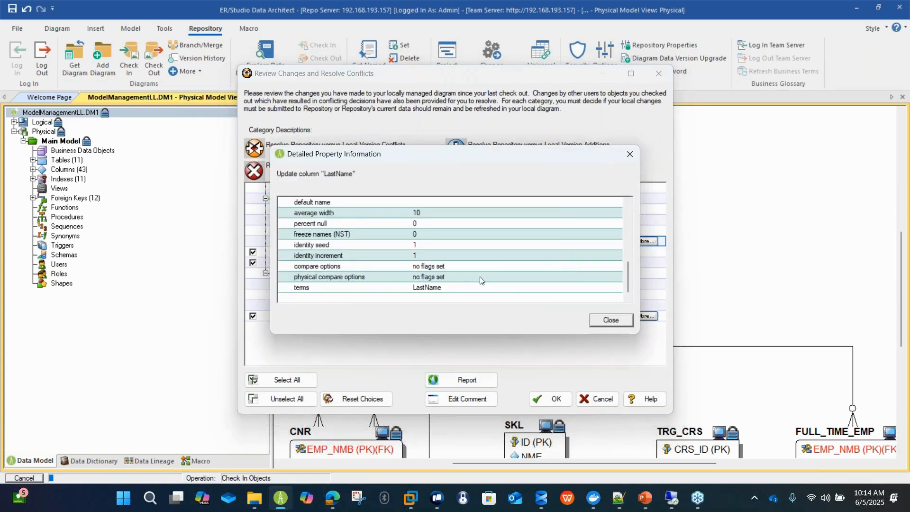
{"action": "left_click", "coordinate": [608, 323]}
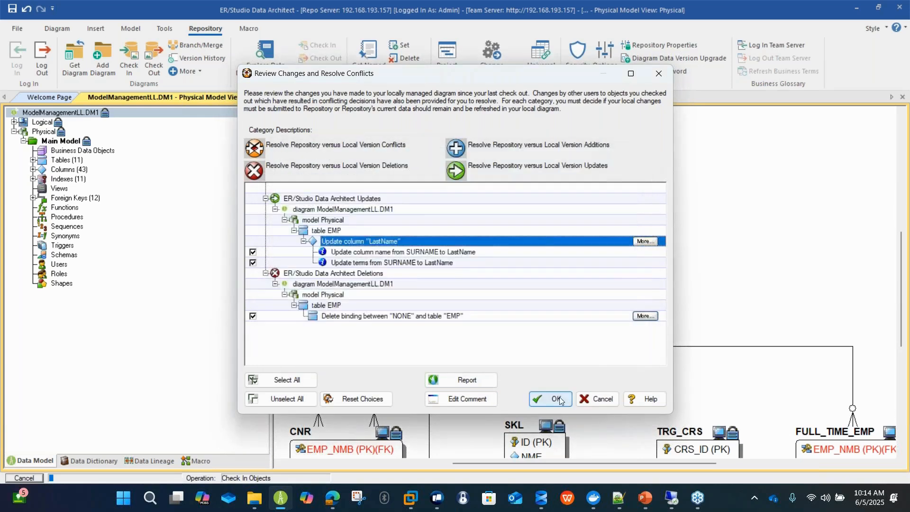
{"action": "left_click", "coordinate": [559, 397]}
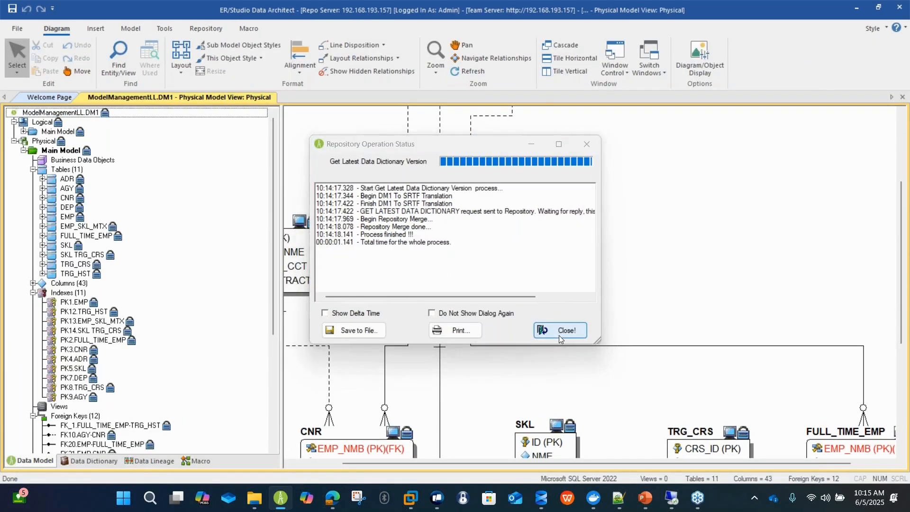
{"action": "left_click", "coordinate": [559, 335]}
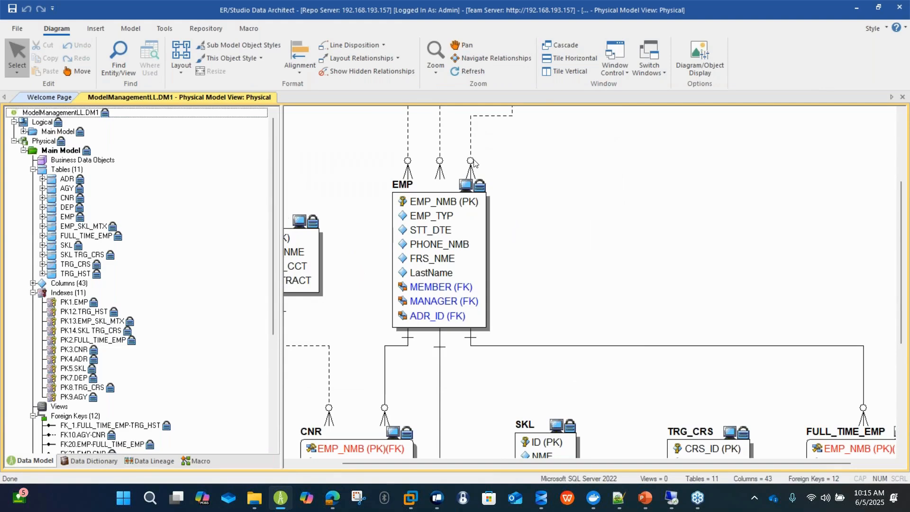
Open the branch settings for the ModelManagementLL.DM1 diagram to examine the name, version number and description fields.
{"action": "left_click", "coordinate": [199, 26]}
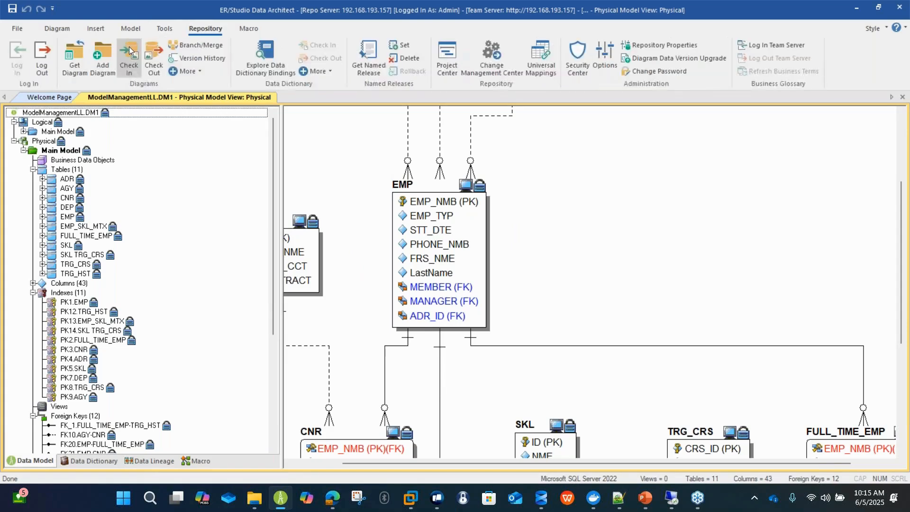
{"action": "left_click", "coordinate": [190, 44]}
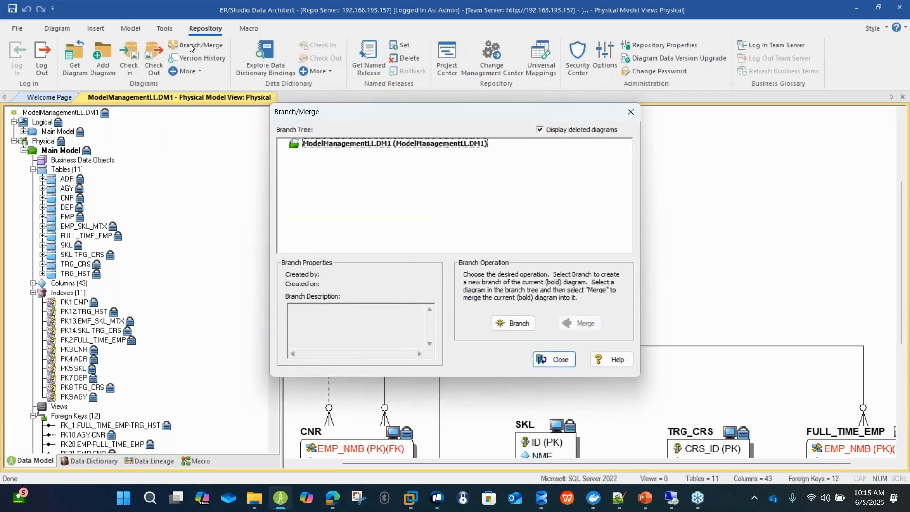
{"action": "left_click", "coordinate": [444, 145]}
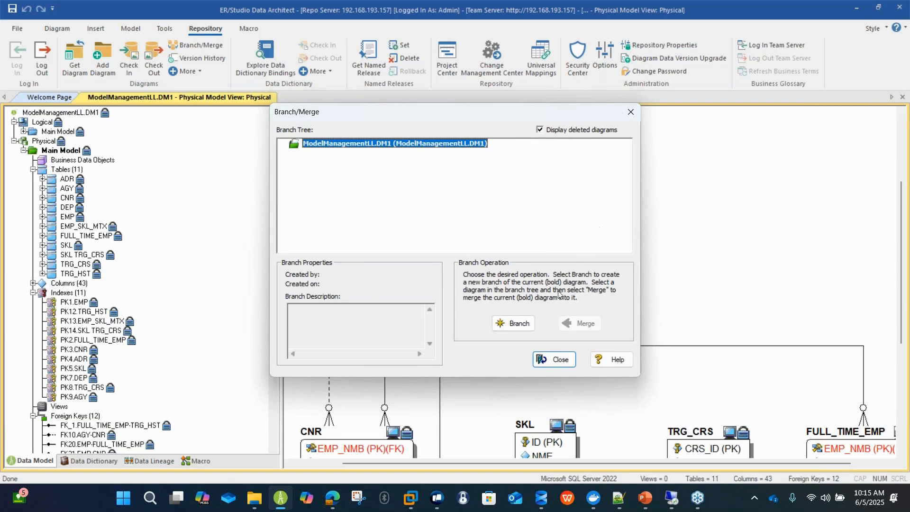
{"action": "left_click", "coordinate": [513, 323]}
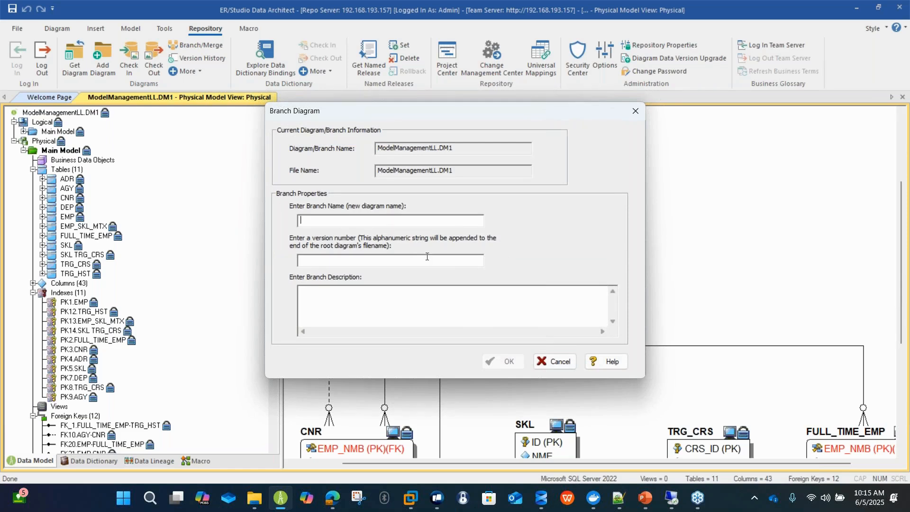
{"action": "left_click", "coordinate": [486, 294]}
Read the help topic on branching and merging diagrams, then leave the branch and merge dialogs without creating a branch.
{"action": "left_click", "coordinate": [592, 364]}
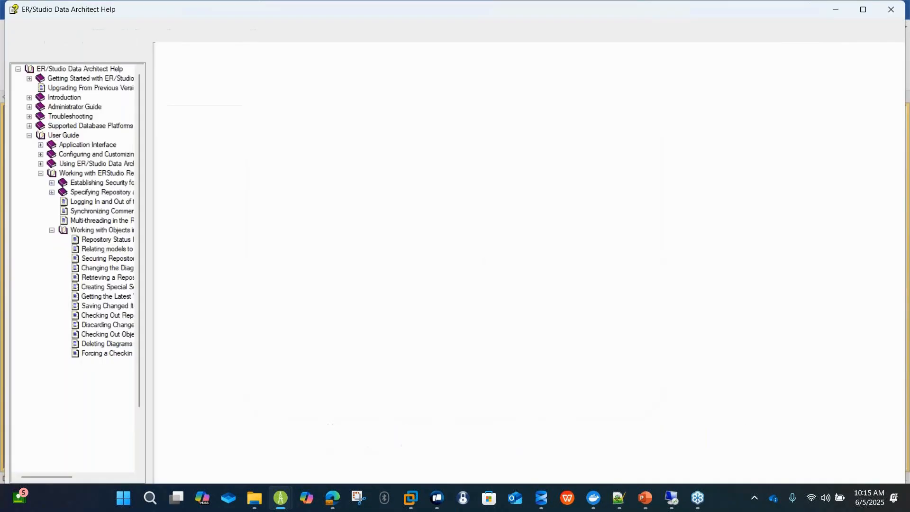
{"action": "left_click_drag", "start_coordinate": [207, 96], "coordinate": [424, 228]}
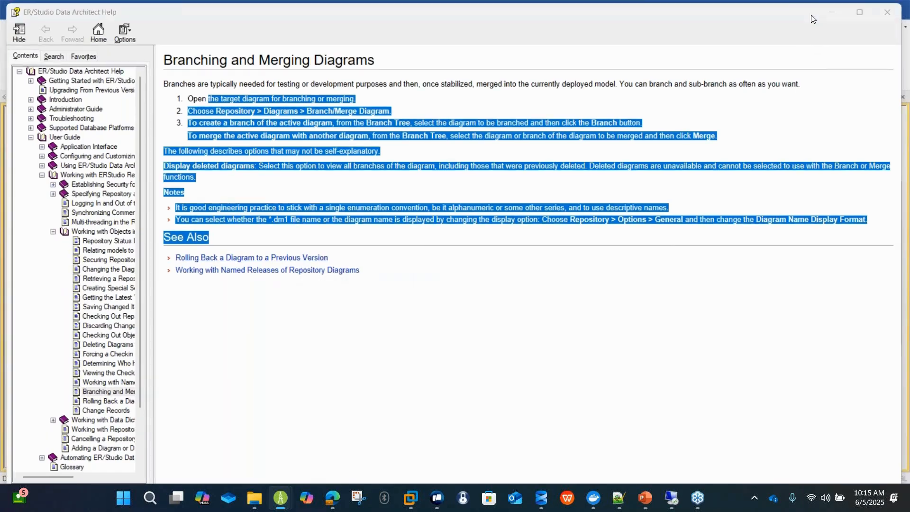
{"action": "left_click", "coordinate": [838, 10]}
{"action": "left_click", "coordinate": [559, 362]}
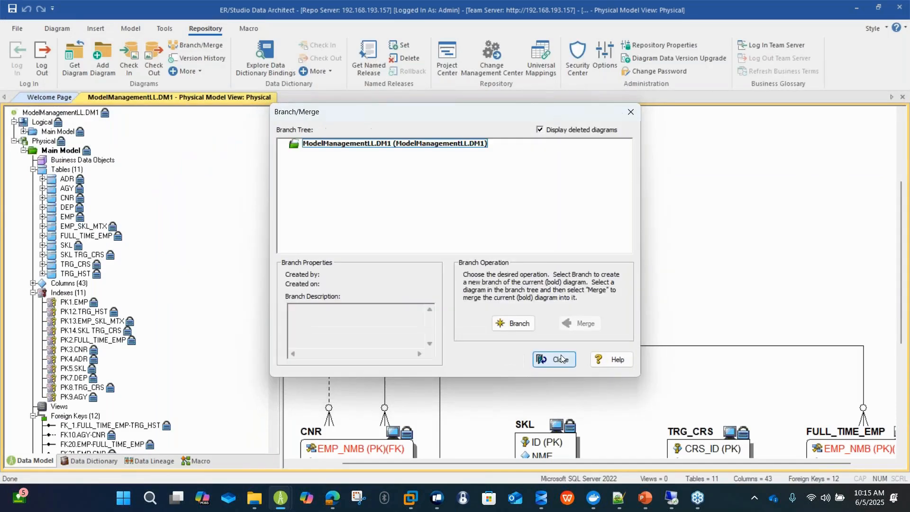
{"action": "left_click", "coordinate": [555, 360]}
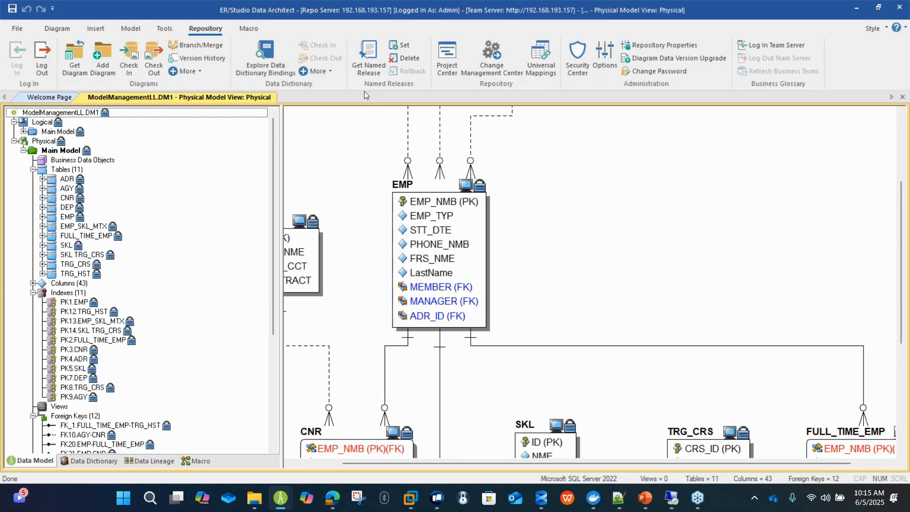
Start a named release of the ModelManagementLL diagram and name it "Gold Image Model Management".
{"action": "left_click", "coordinate": [398, 47]}
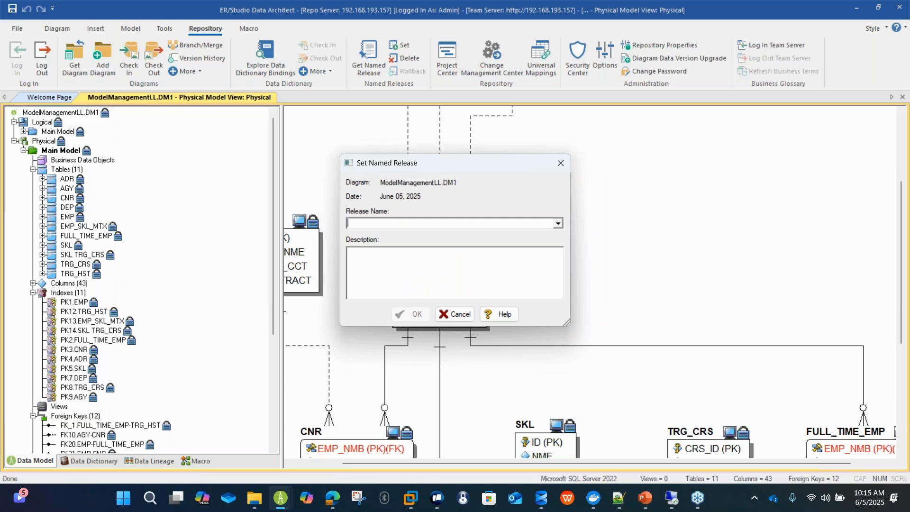
{"action": "type", "text": "G"}
{"action": "key", "text": "BackSpace"}
{"action": "type", "text": "Gold Image Model Manb"}
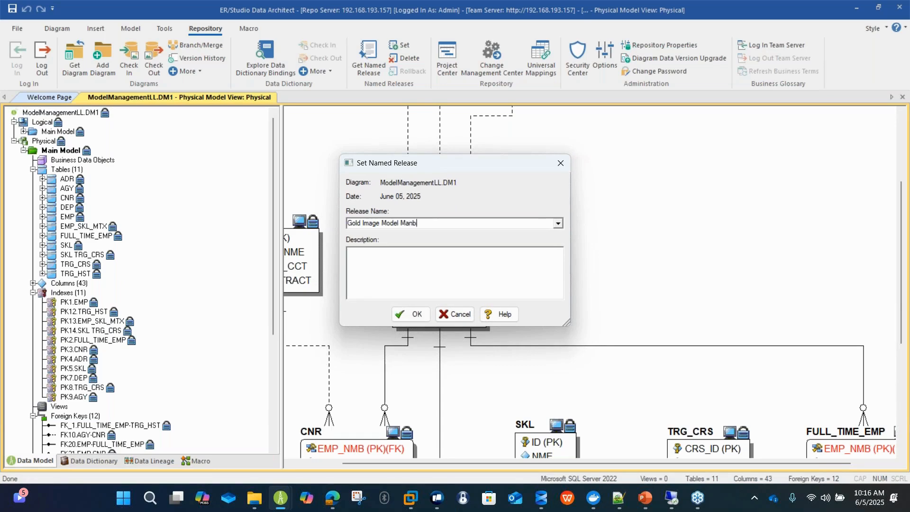
{"action": "key", "text": "BackSpace"}
{"action": "type", "text": "agement"}
{"action": "type", "text": "Master Gold "}
{"action": "type", "text": "Image for this "}
{"action": "type", "text": "data model"}
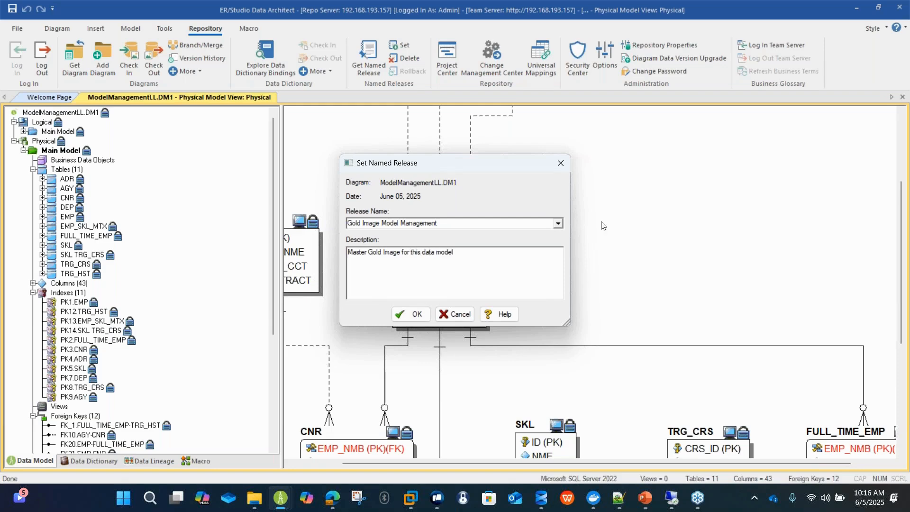
Describe the release as "Master Gold Image for this data model", create it and dismiss the operation status.
{"action": "left_click", "coordinate": [415, 314]}
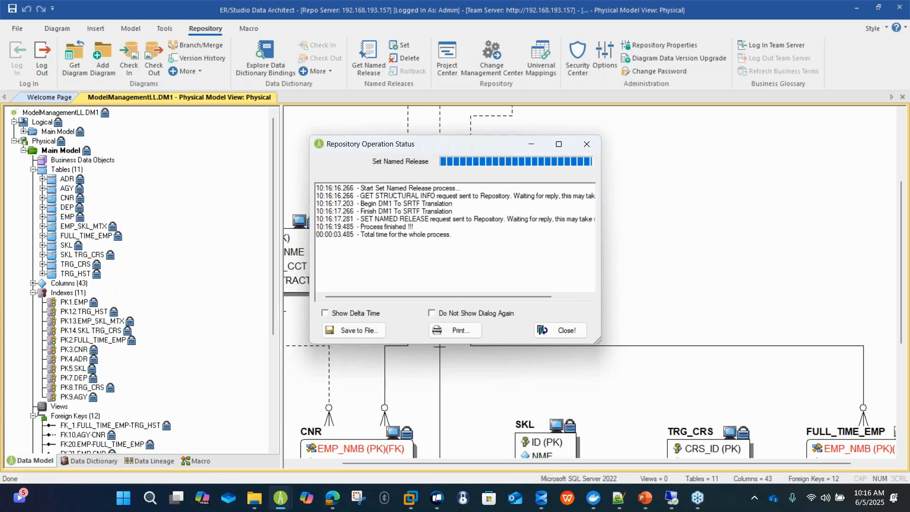
{"action": "left_click", "coordinate": [548, 330]}
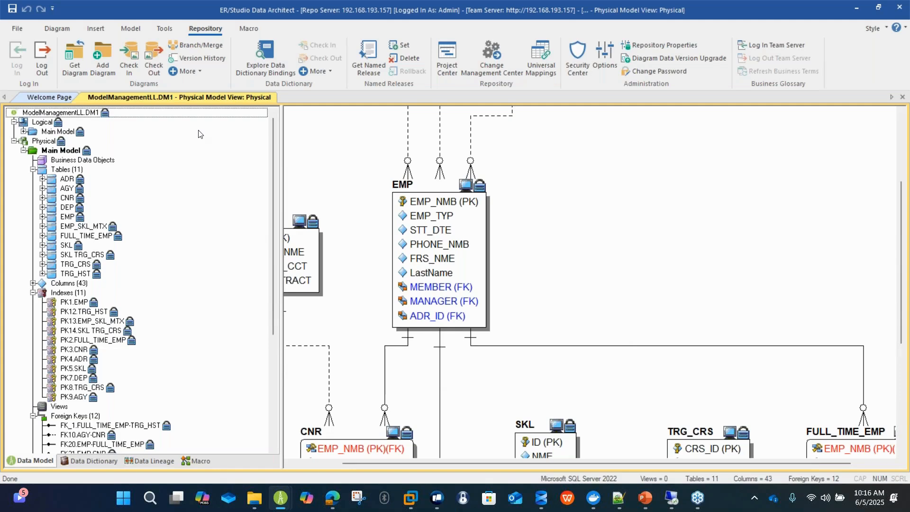
Display the logical Main Model, then open the Repository Security Center and examine the repository's objects, available users and roles.
{"action": "double_click", "coordinate": [57, 132]}
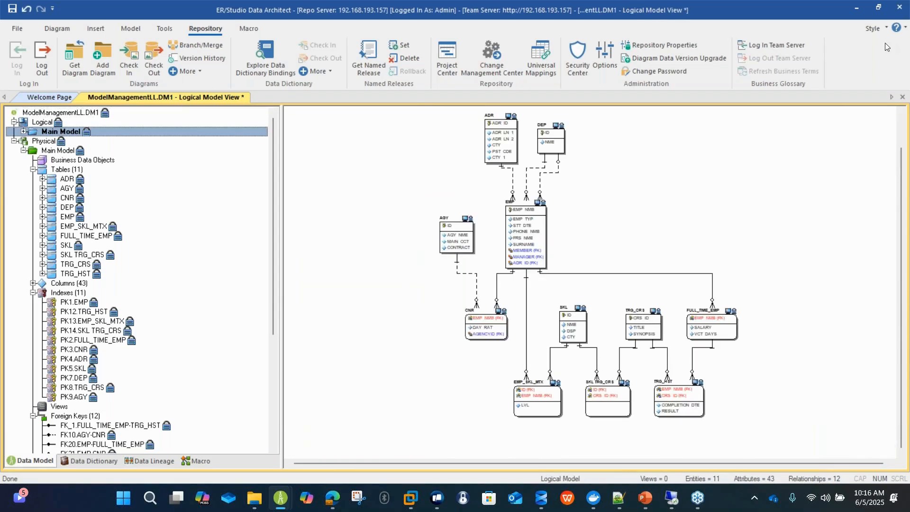
{"action": "left_click", "coordinate": [570, 50]}
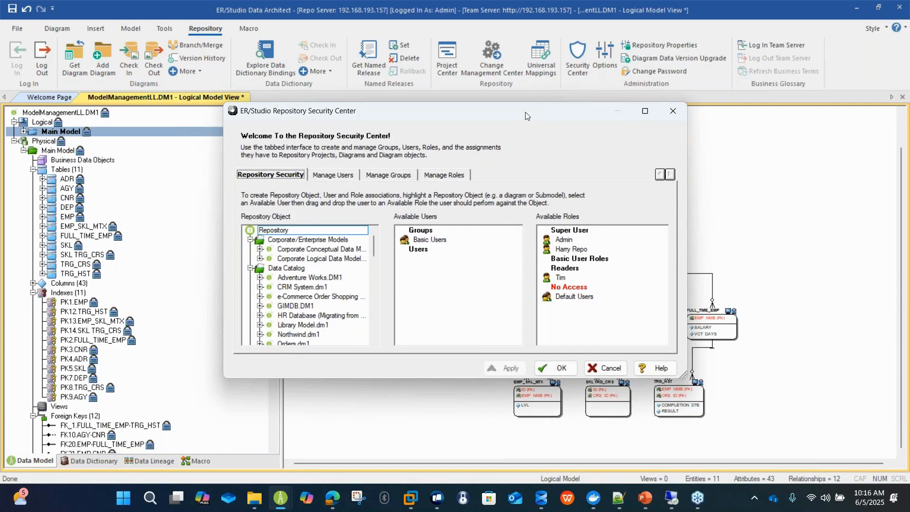
{"action": "left_click_drag", "start_coordinate": [526, 114], "coordinate": [536, 78]}
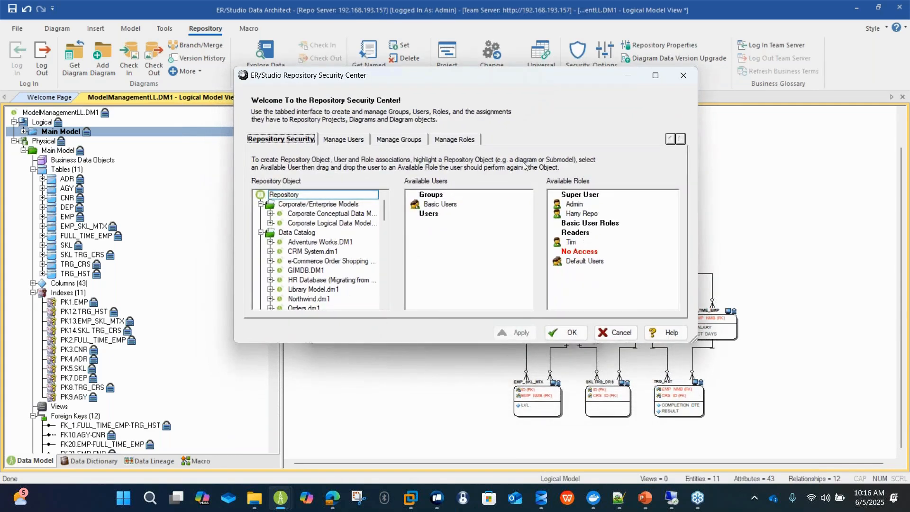
{"action": "left_click", "coordinate": [322, 204]}
{"action": "left_click", "coordinate": [353, 195]}
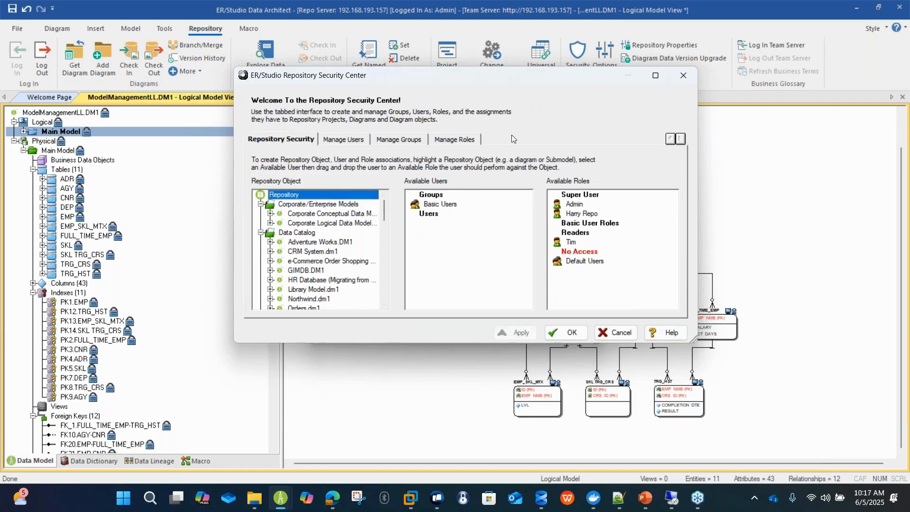
Examine which permissions the Readers role holds on each repository object type, from the repository down to the data flow model.
{"action": "left_click", "coordinate": [465, 141]}
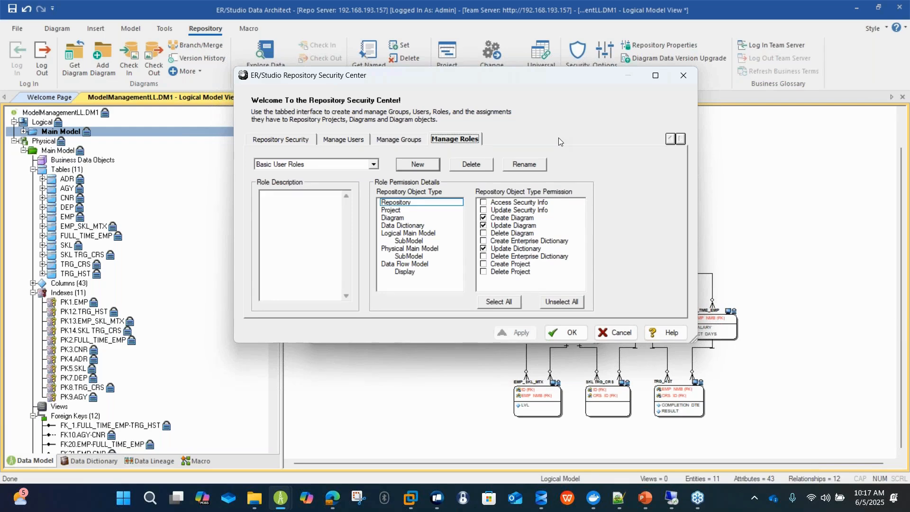
{"action": "left_click", "coordinate": [308, 167]}
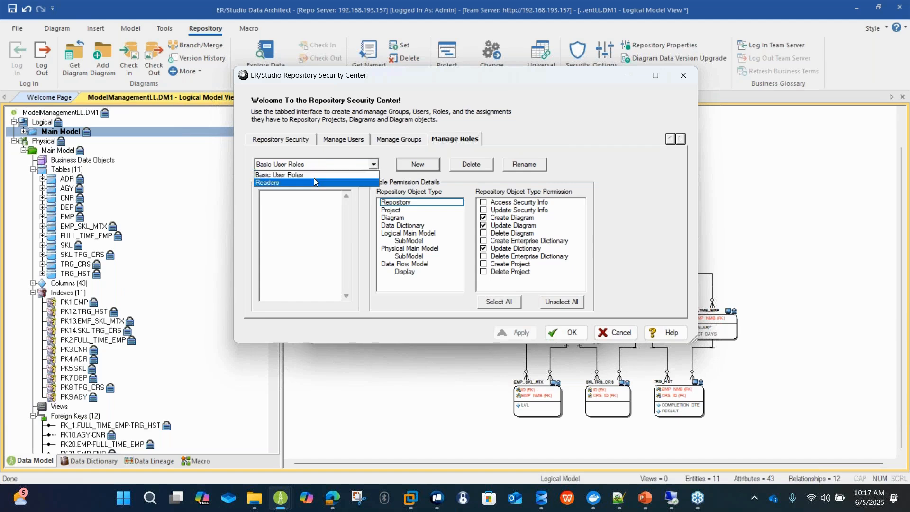
{"action": "left_click", "coordinate": [314, 179]}
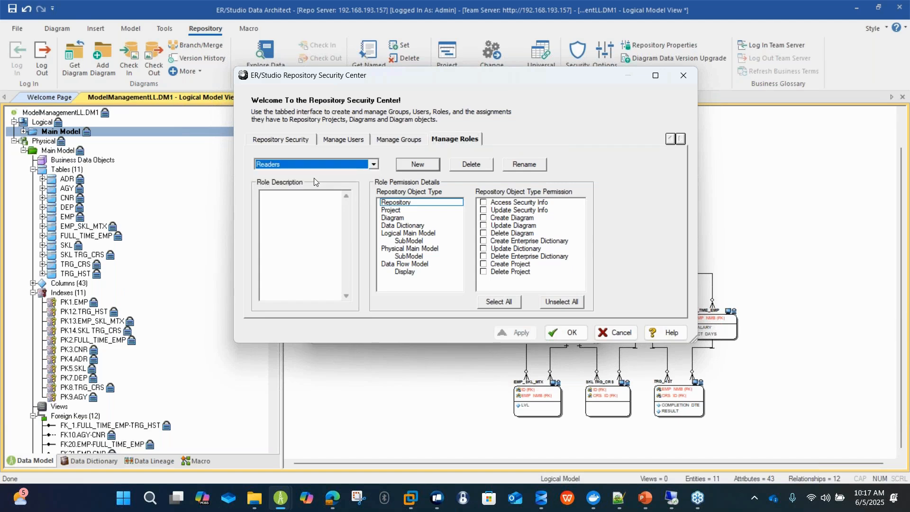
{"action": "left_click", "coordinate": [426, 202]}
{"action": "key", "text": "Down"}
{"action": "key", "text": "Down"}
{"action": "key", "text": "Down"}
{"action": "key", "text": "Down"}
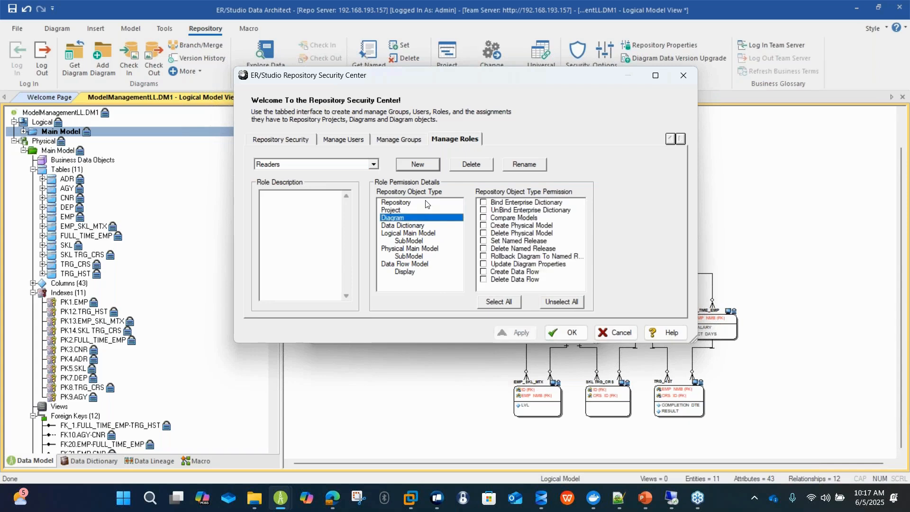
{"action": "key", "text": "Down"}
{"action": "key", "text": "Down"}
{"action": "key", "text": "Down"}
{"action": "key", "text": "Down"}
{"action": "key", "text": "Down"}
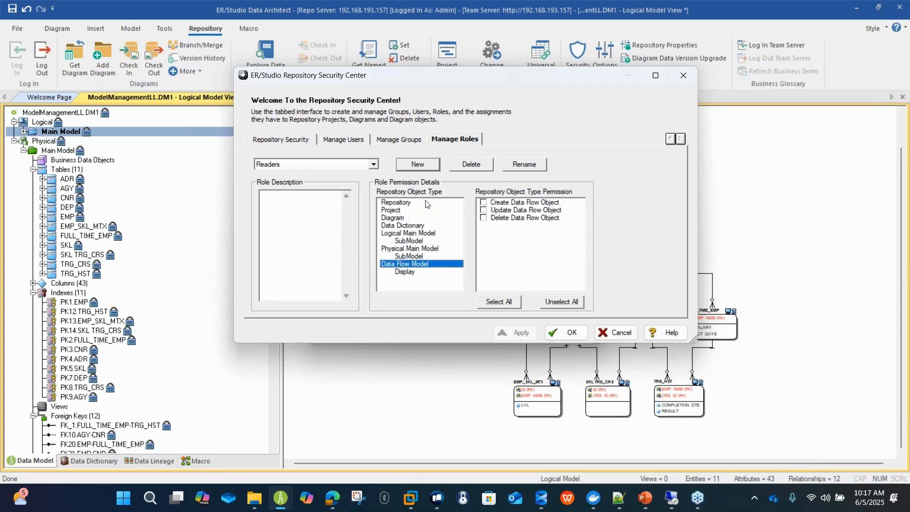
View the form for creating a repository role, leave it unused, and recheck the Readers permissions for the model, project and repository object types.
{"action": "left_click", "coordinate": [416, 165]}
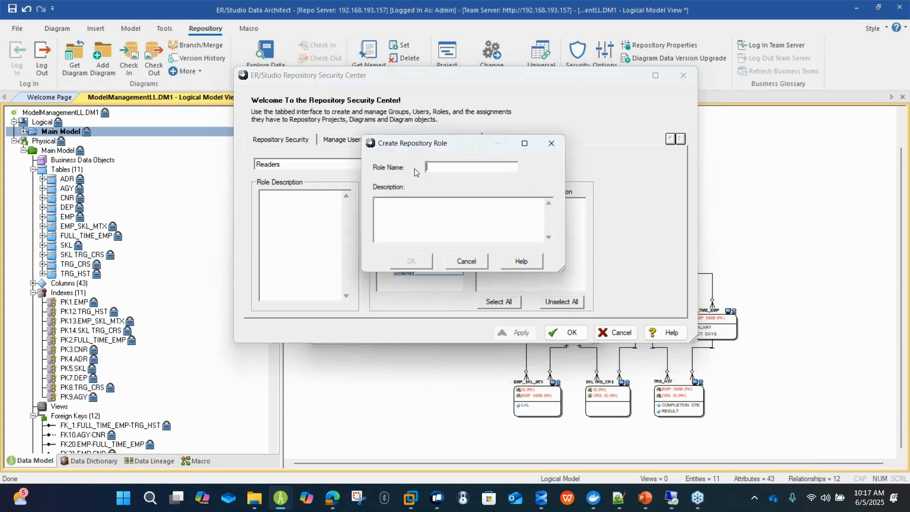
{"action": "left_click", "coordinate": [469, 264]}
{"action": "left_click", "coordinate": [388, 204]}
{"action": "left_click", "coordinate": [399, 232]}
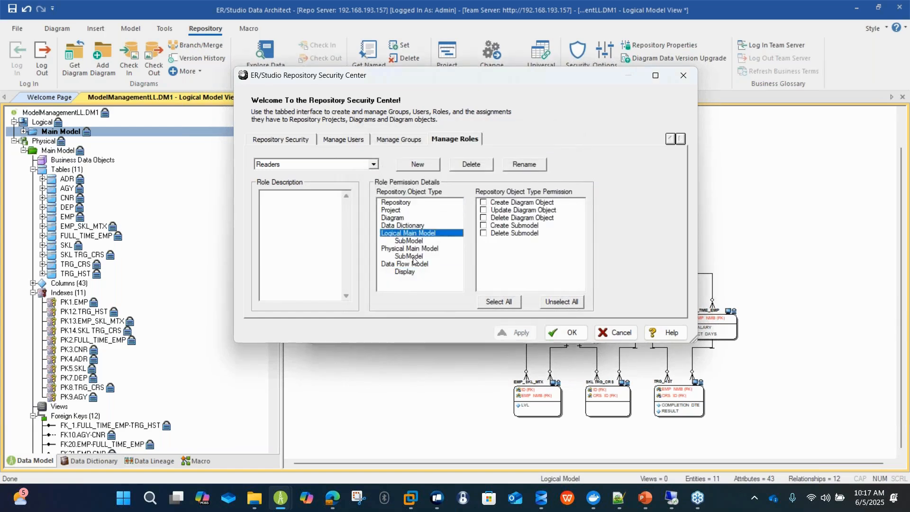
{"action": "left_click", "coordinate": [411, 264]}
{"action": "left_click", "coordinate": [411, 249]}
{"action": "left_click", "coordinate": [401, 210]}
{"action": "left_click", "coordinate": [400, 202]}
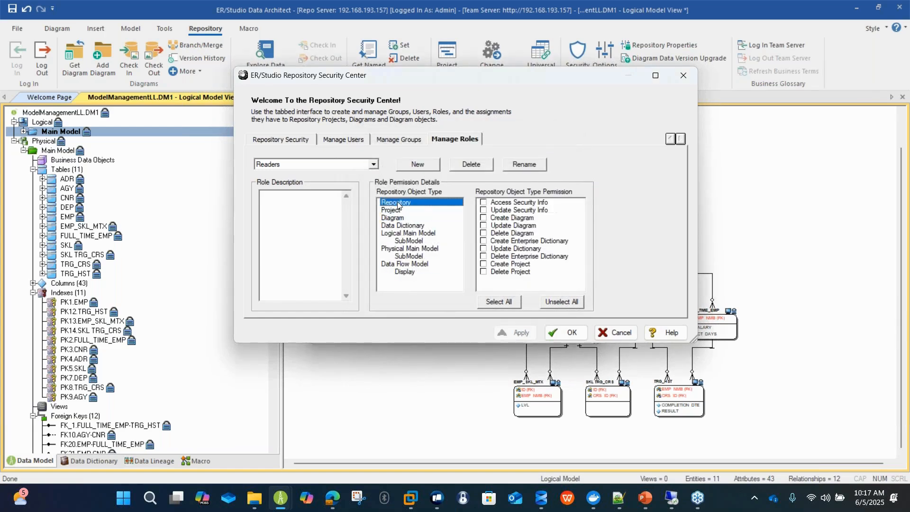
Create a repository group named Architects containing the available user listed just below Admin, and apply the change.
{"action": "left_click", "coordinate": [406, 140]}
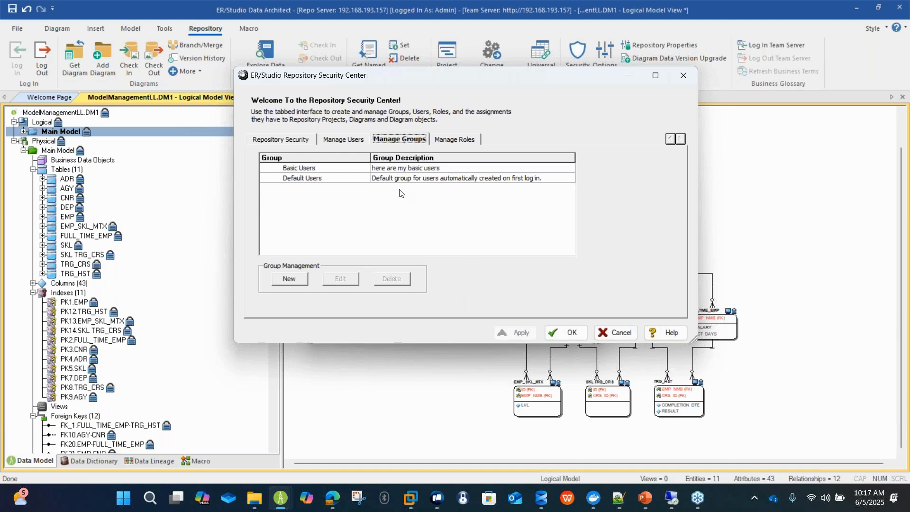
{"action": "left_click", "coordinate": [289, 279]}
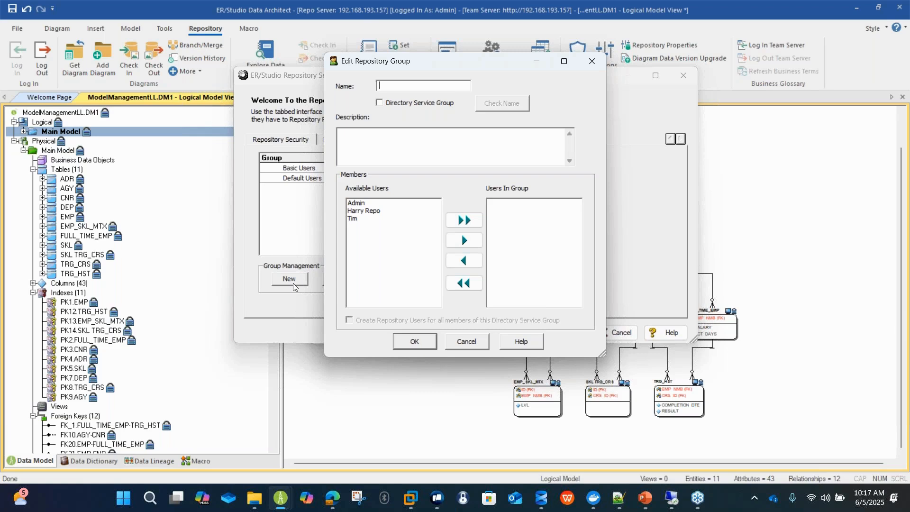
{"action": "type", "text": "Architects"}
{"action": "left_click", "coordinate": [366, 211]}
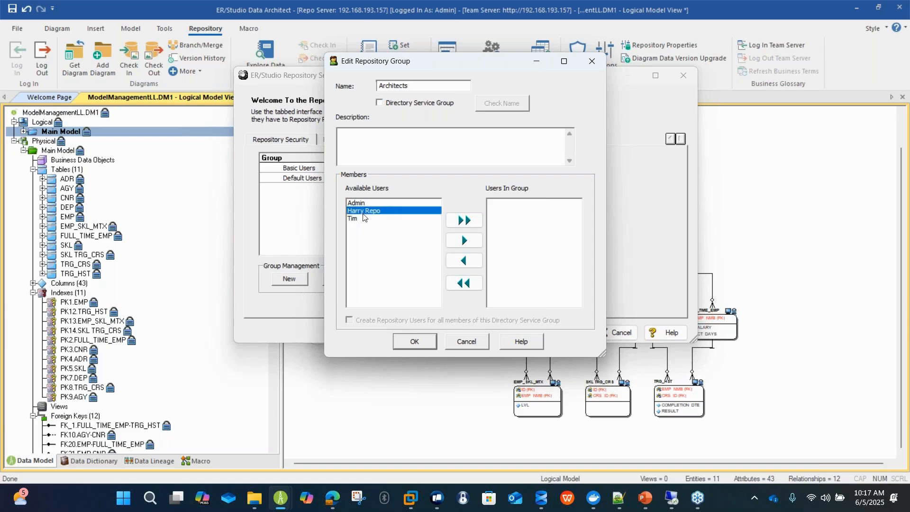
{"action": "left_click", "coordinate": [463, 240]}
{"action": "left_click", "coordinate": [413, 342]}
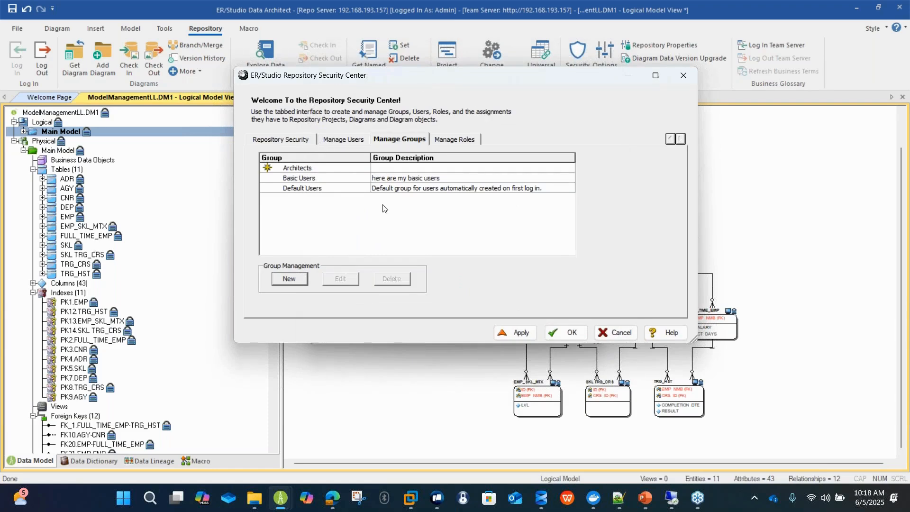
{"action": "left_click", "coordinate": [517, 332]}
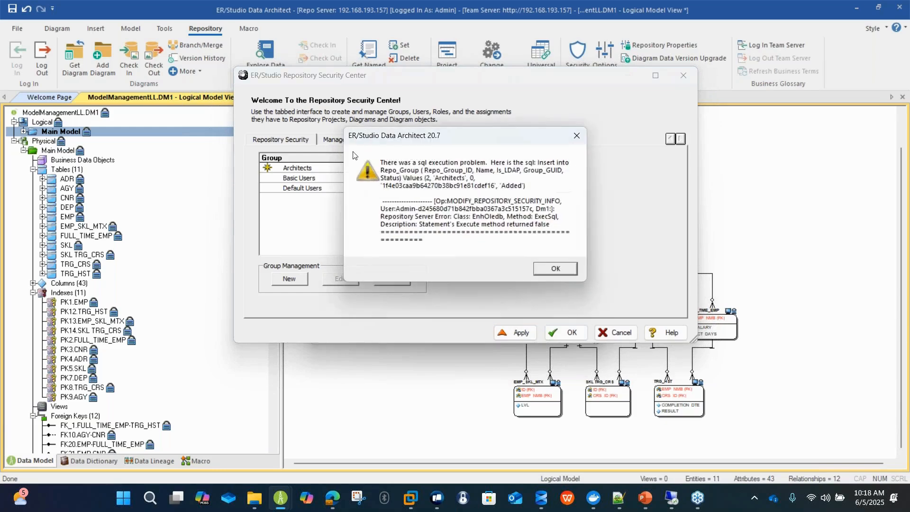
{"action": "left_click", "coordinate": [556, 269]}
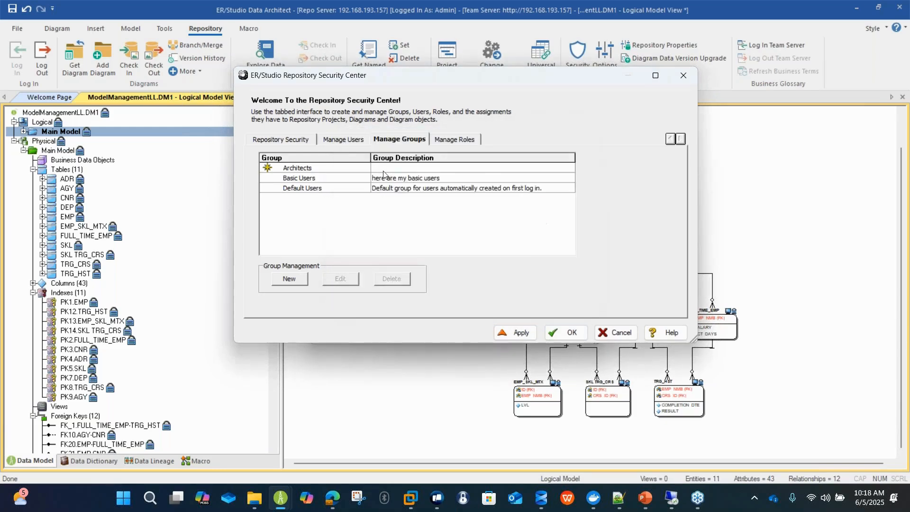
Create a repository user by entering the user name, password and password confirmation, and save the security changes.
{"action": "left_click", "coordinate": [348, 139]}
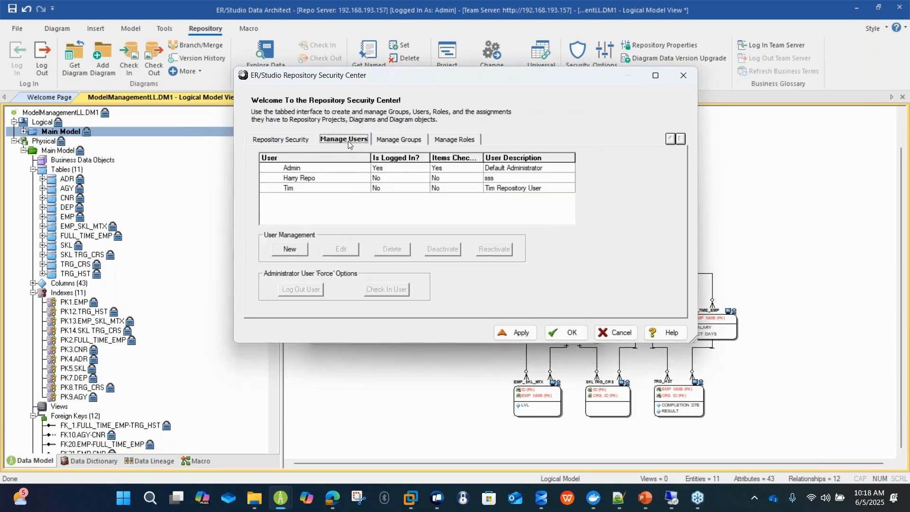
{"action": "left_click", "coordinate": [290, 250]}
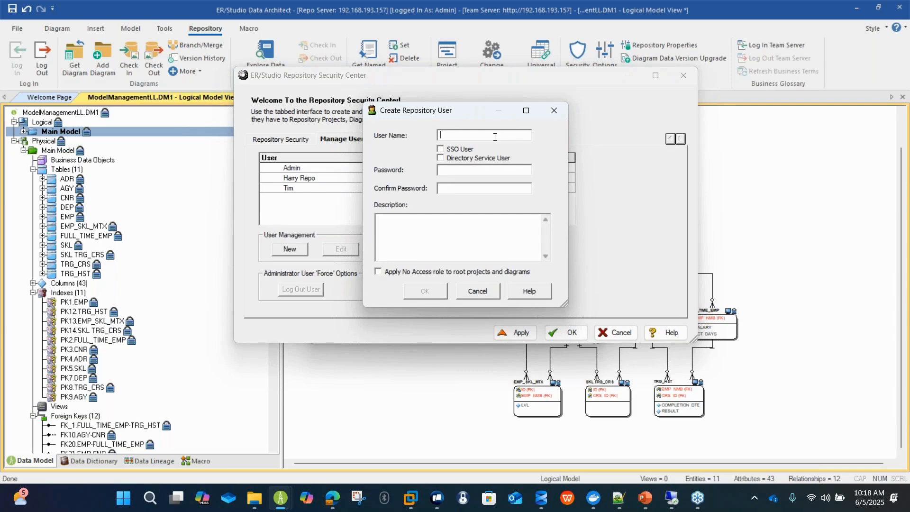
{"action": "key", "text": "Tab"}
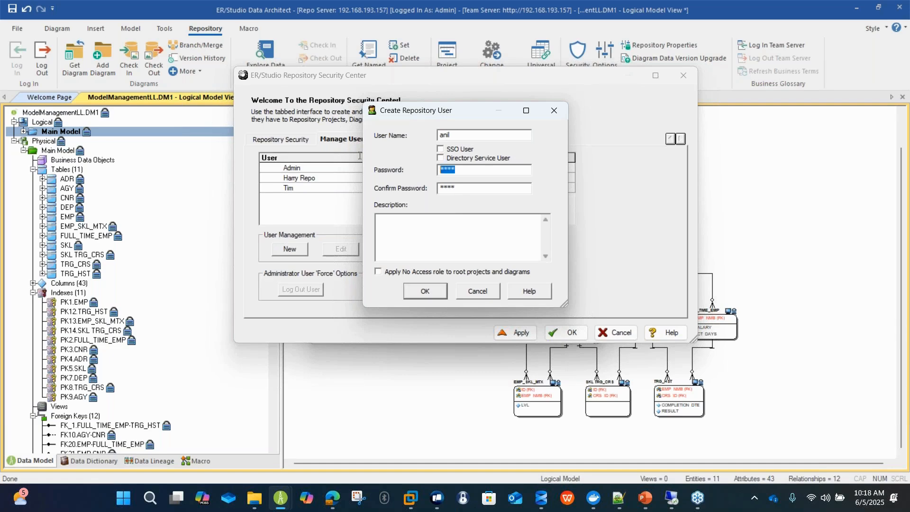
{"action": "left_click", "coordinate": [424, 291]}
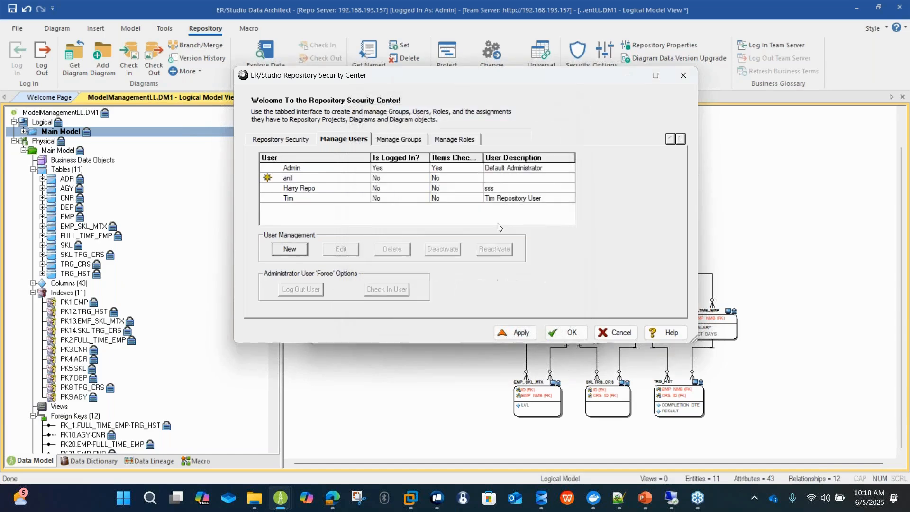
{"action": "left_click", "coordinate": [569, 332]}
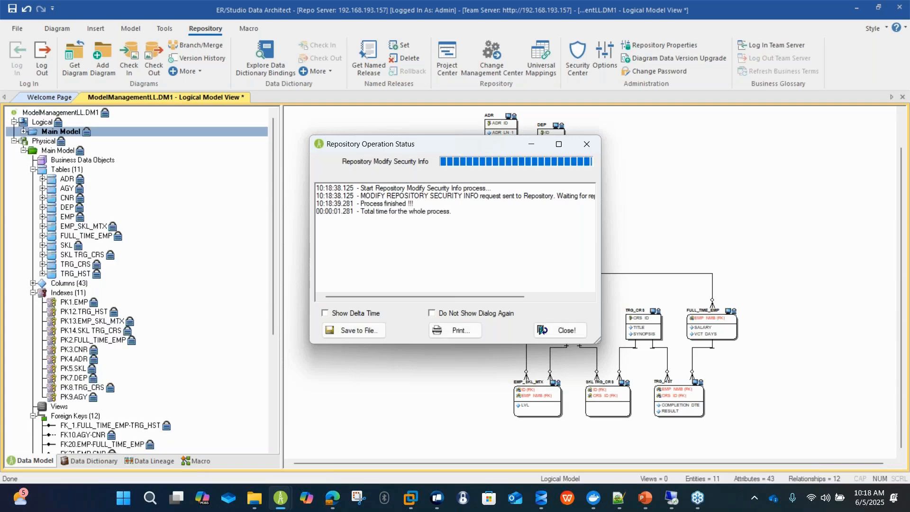
{"action": "left_click", "coordinate": [557, 331]}
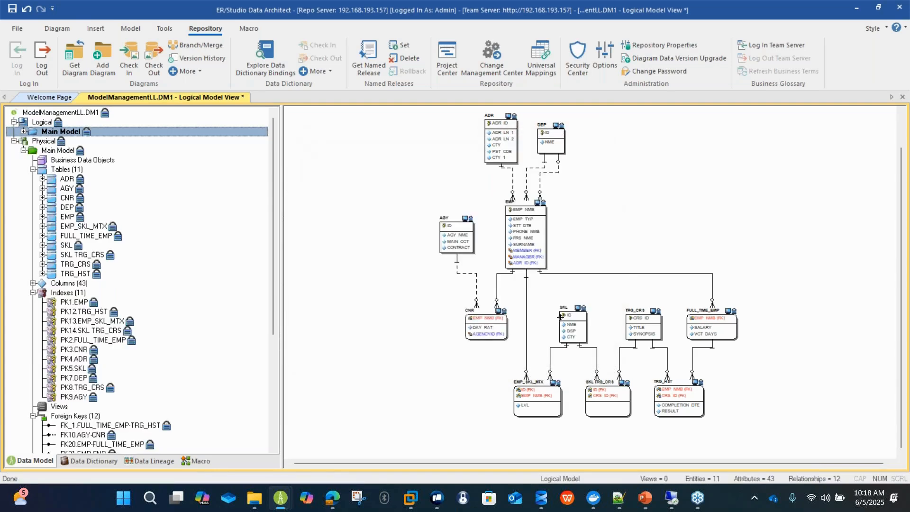
Reopen the Repository Security Center and assign the newly created user to the Readers role for the whole repository.
{"action": "left_click", "coordinate": [577, 59]}
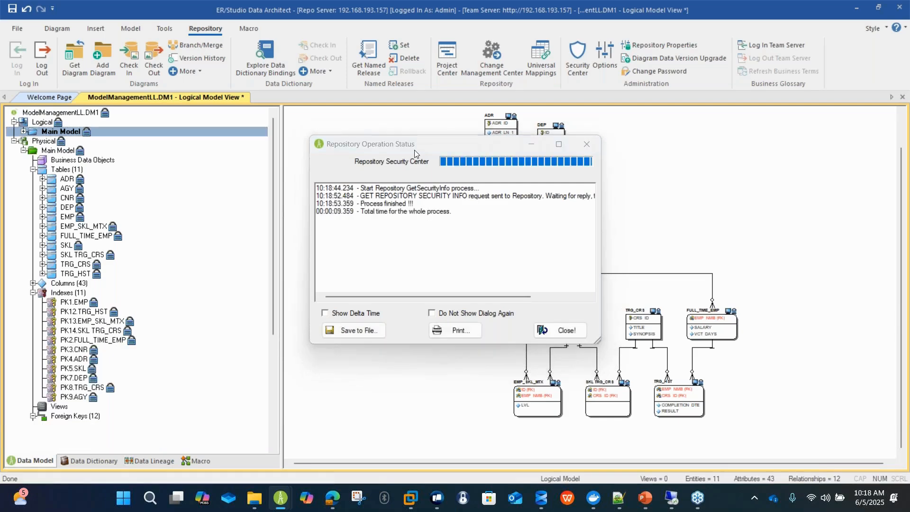
{"action": "left_click", "coordinate": [417, 269]}
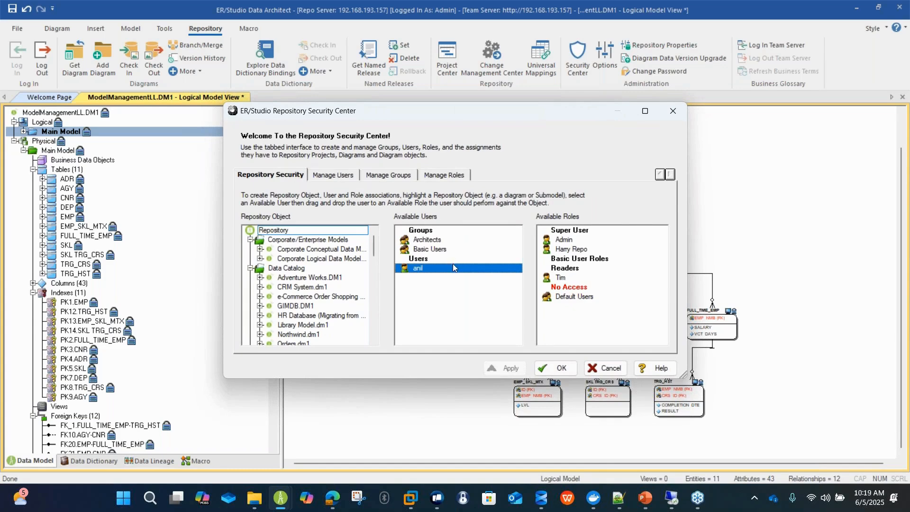
{"action": "left_click_drag", "start_coordinate": [455, 270], "coordinate": [567, 269]}
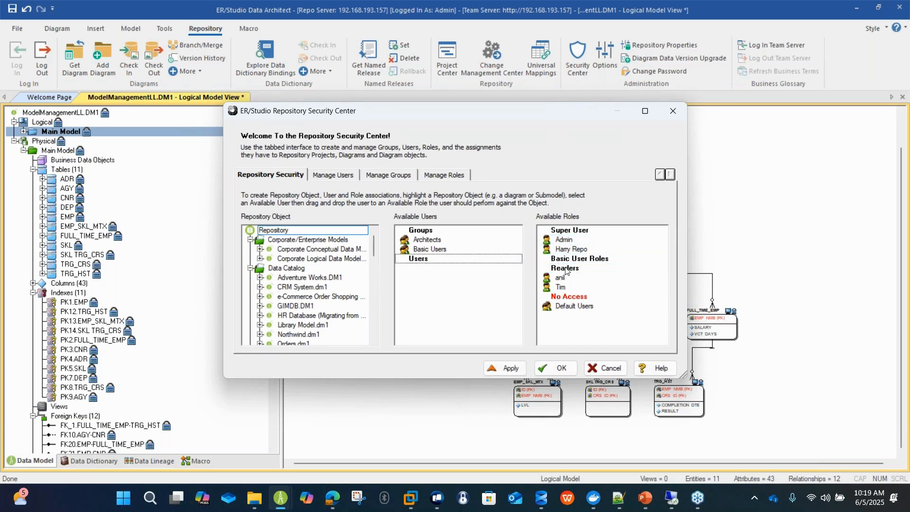
Assign the new user the No Access role on the Corporate/Enterprise Models project.
{"action": "left_click", "coordinate": [316, 241]}
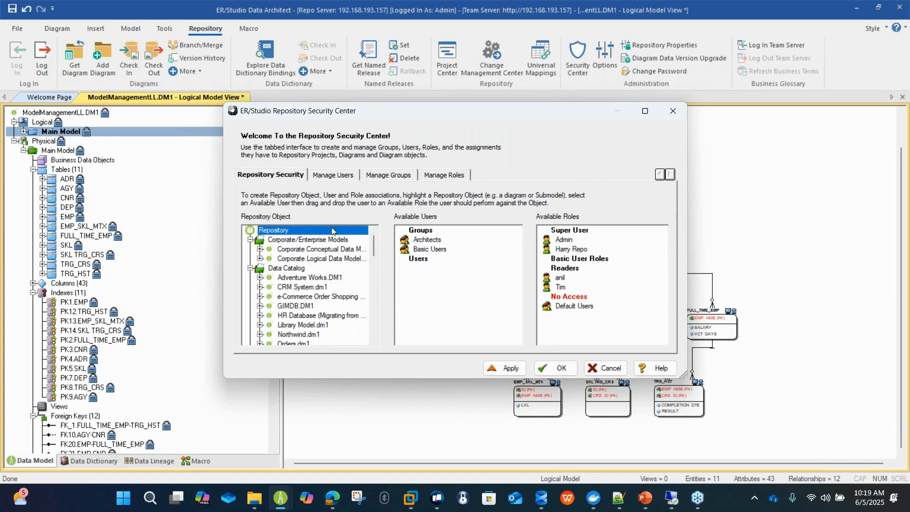
{"action": "left_click", "coordinate": [312, 256]}
{"action": "left_click", "coordinate": [304, 242]}
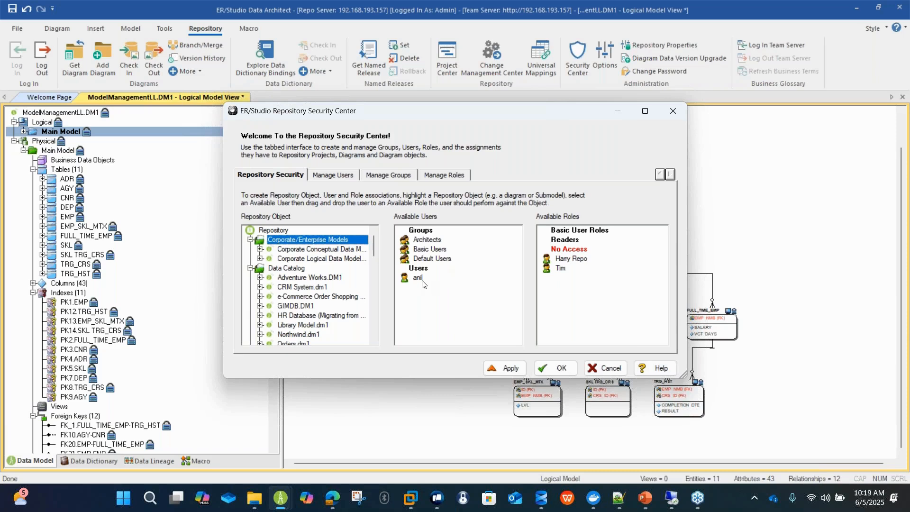
{"action": "left_click_drag", "start_coordinate": [421, 280], "coordinate": [591, 254]}
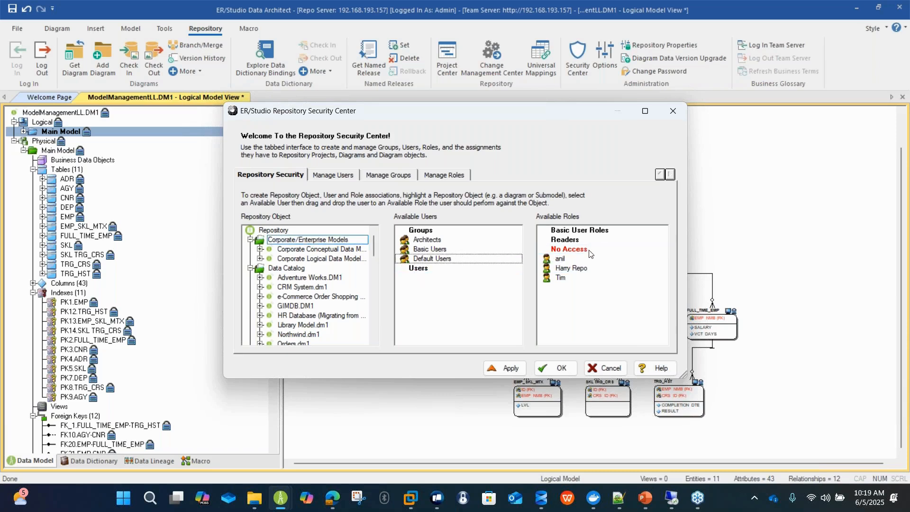
Assign the new user the No Access role on the Data Products project.
{"action": "left_click", "coordinate": [260, 244]}
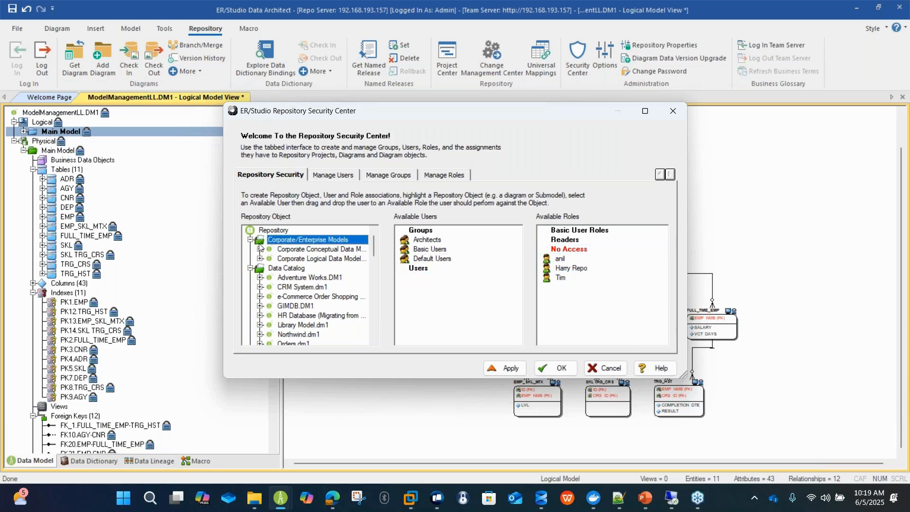
{"action": "left_click", "coordinate": [274, 268]}
{"action": "scroll", "coordinate": [287, 267], "scroll_direction": "down", "scroll_amount": 4}
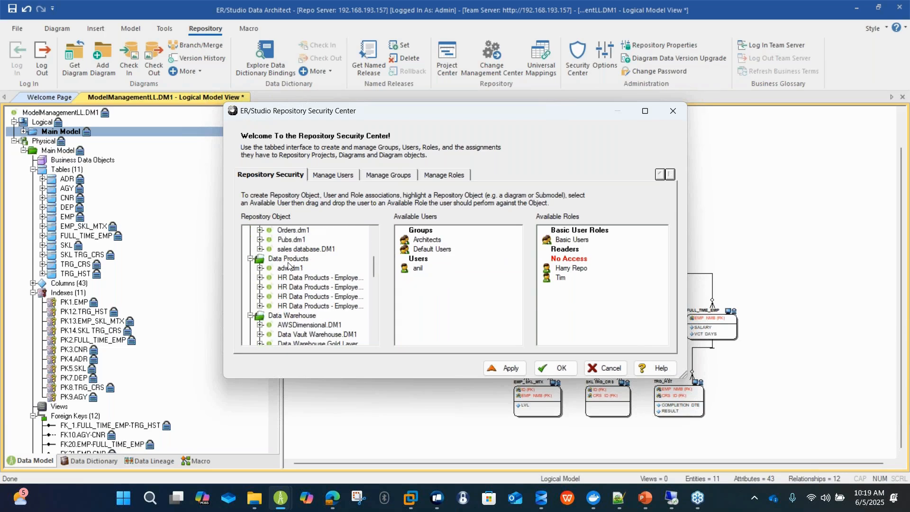
{"action": "left_click", "coordinate": [290, 259]}
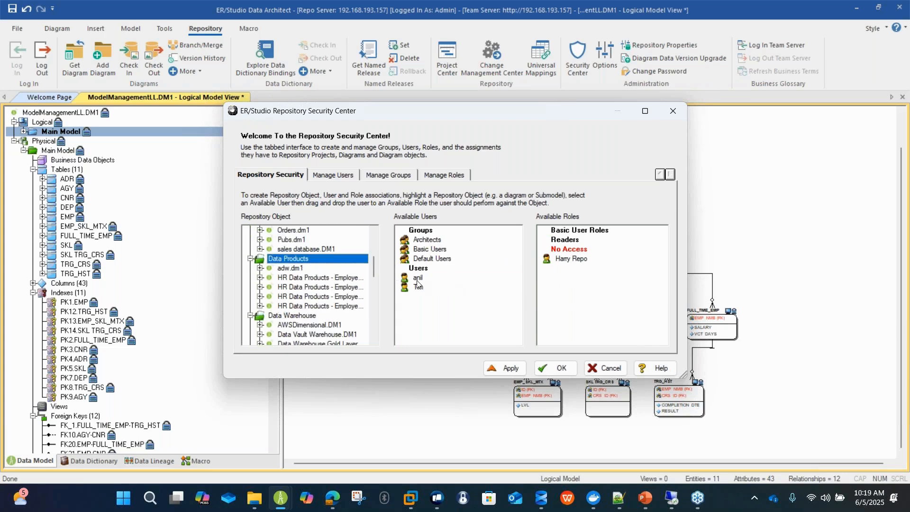
{"action": "left_click_drag", "start_coordinate": [417, 279], "coordinate": [556, 254]}
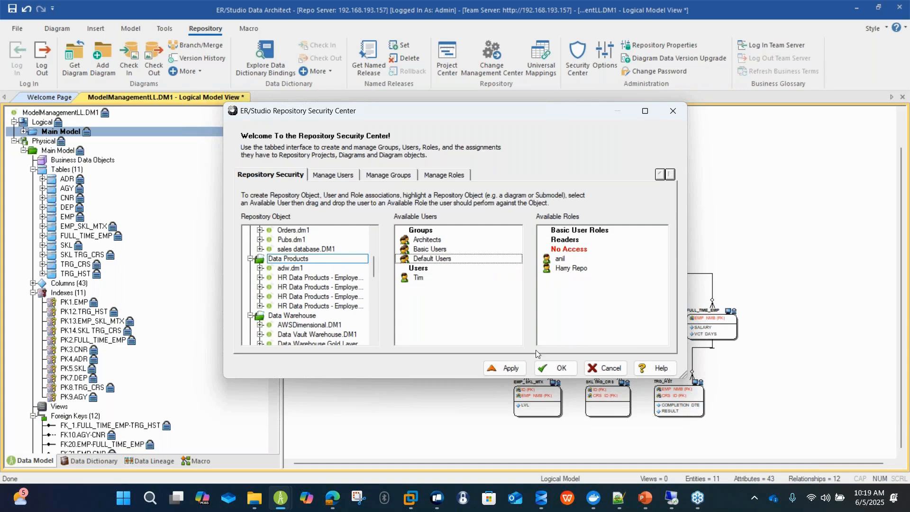
Save the role assignments, dismissing the operation status reports, and log out of the repository.
{"action": "left_click", "coordinate": [503, 368]}
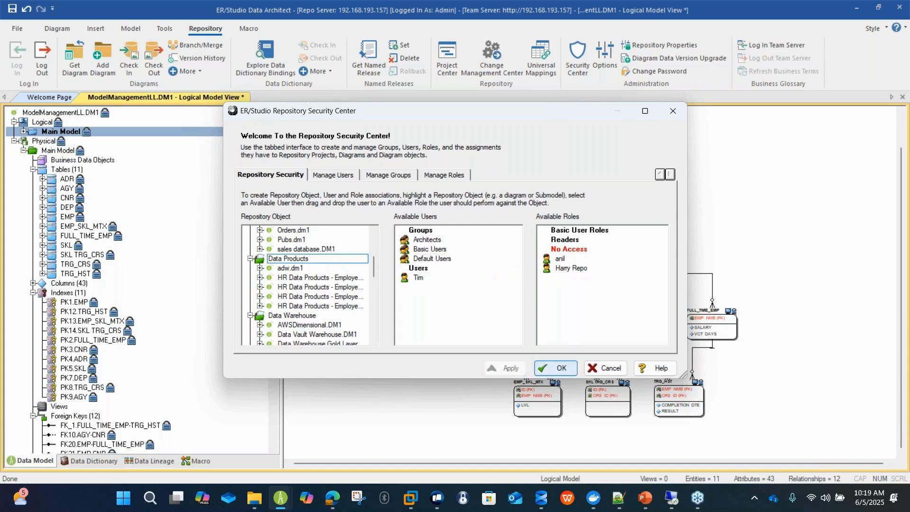
{"action": "left_click", "coordinate": [556, 368]}
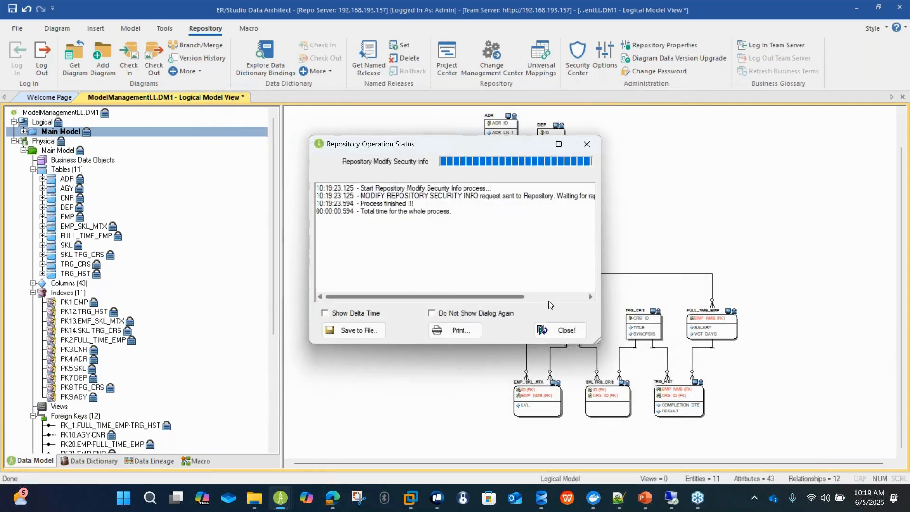
{"action": "left_click", "coordinate": [557, 330]}
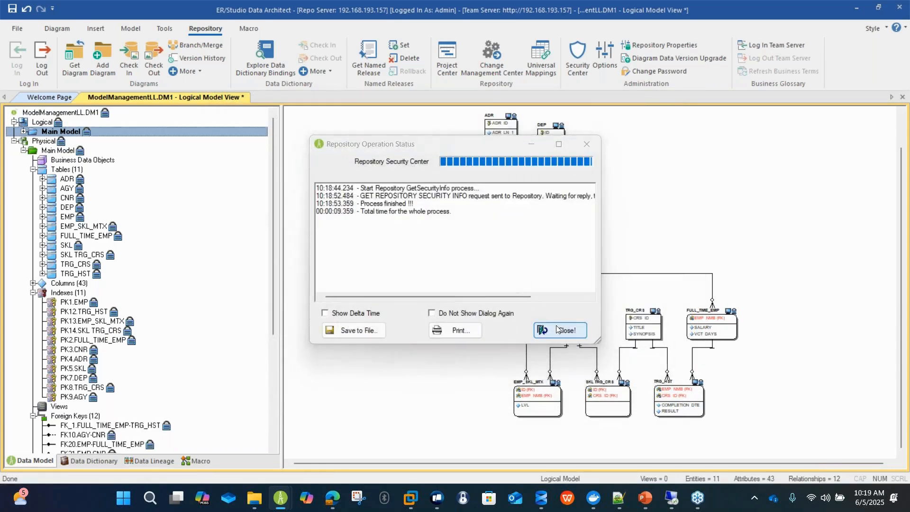
{"action": "left_click", "coordinate": [557, 330]}
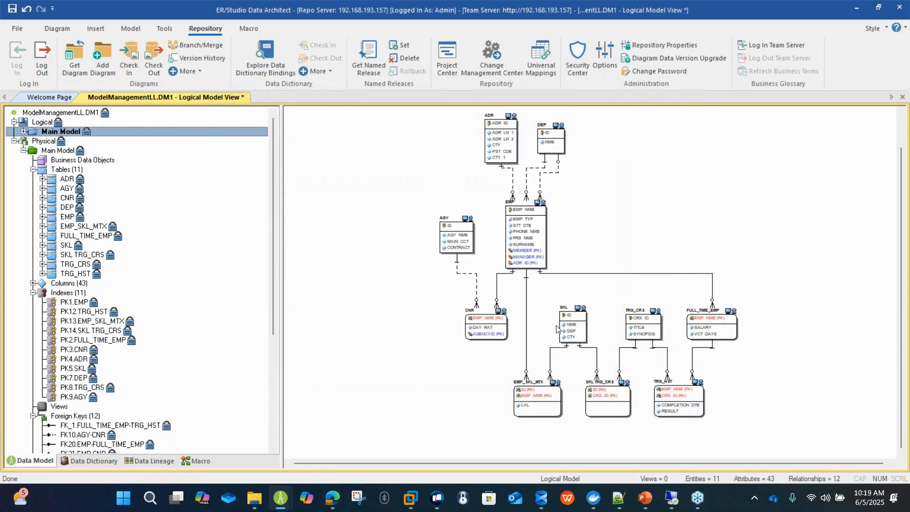
{"action": "left_click", "coordinate": [41, 71]}
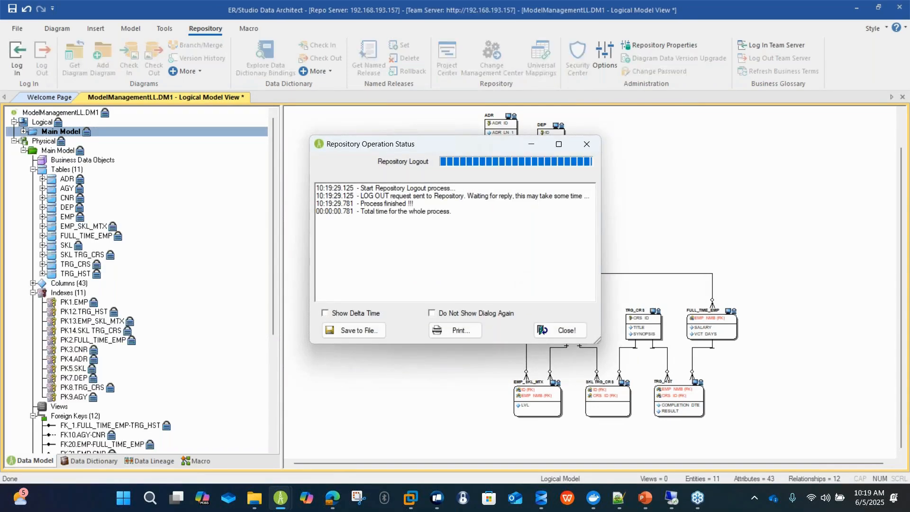
Log in to the repository with the new user's name and password, leaving out the Team Server Core login.
{"action": "left_click", "coordinate": [557, 330]}
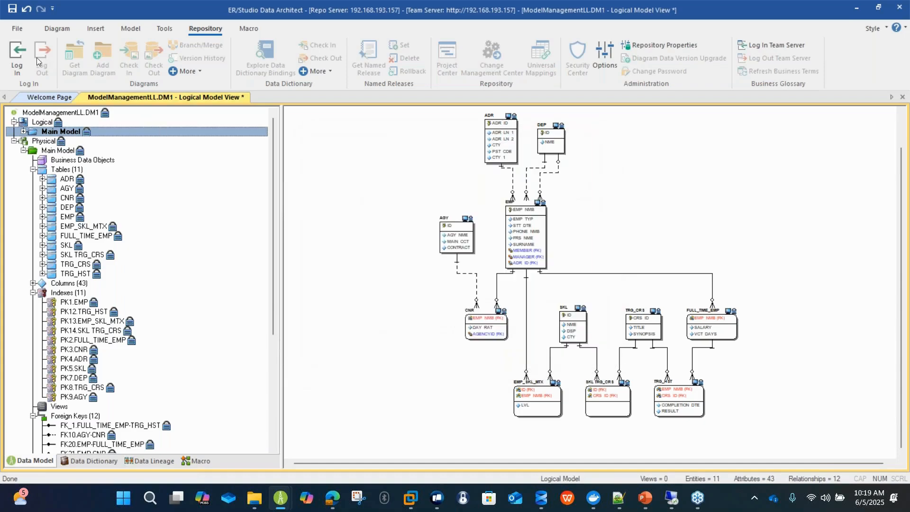
{"action": "left_click", "coordinate": [18, 57]}
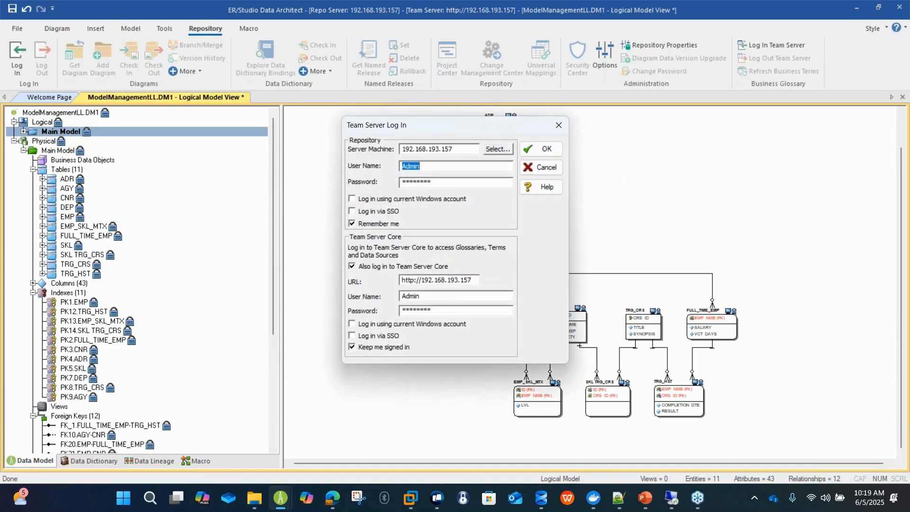
{"action": "type", "text": "anil"}
{"action": "key", "text": "Tab"}
{"action": "type", "text": "*"}
{"action": "left_click", "coordinate": [431, 266]}
{"action": "left_click", "coordinate": [526, 152]}
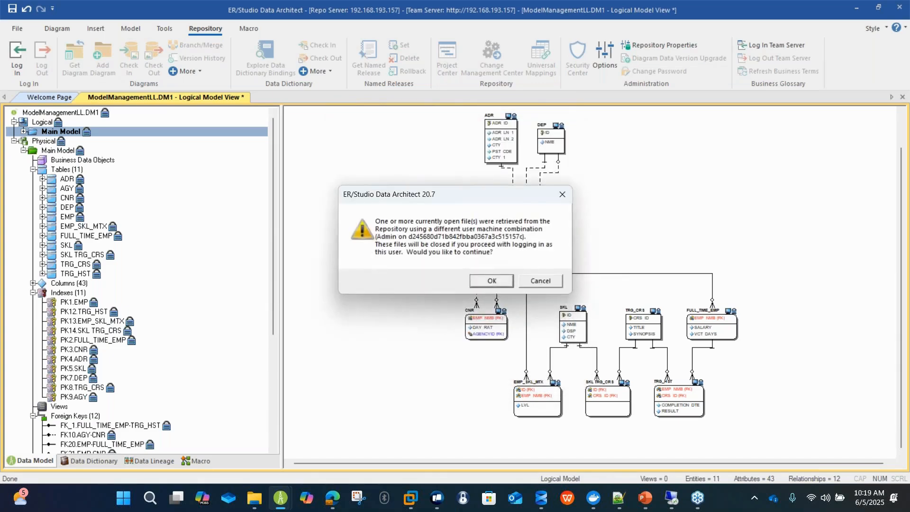
Continue the login by closing the files retrieved by the other user, saving the changes to ModelManagementLL.DM1.
{"action": "left_click", "coordinate": [491, 279]}
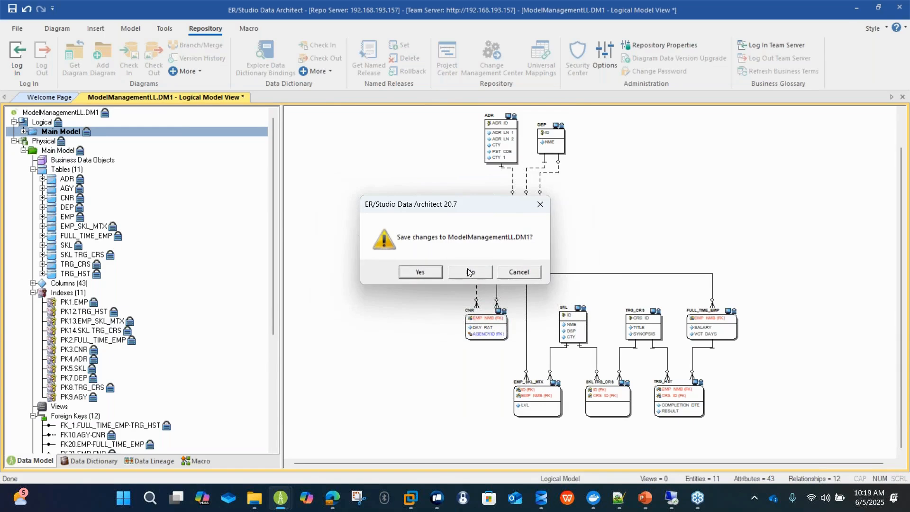
{"action": "left_click", "coordinate": [419, 272]}
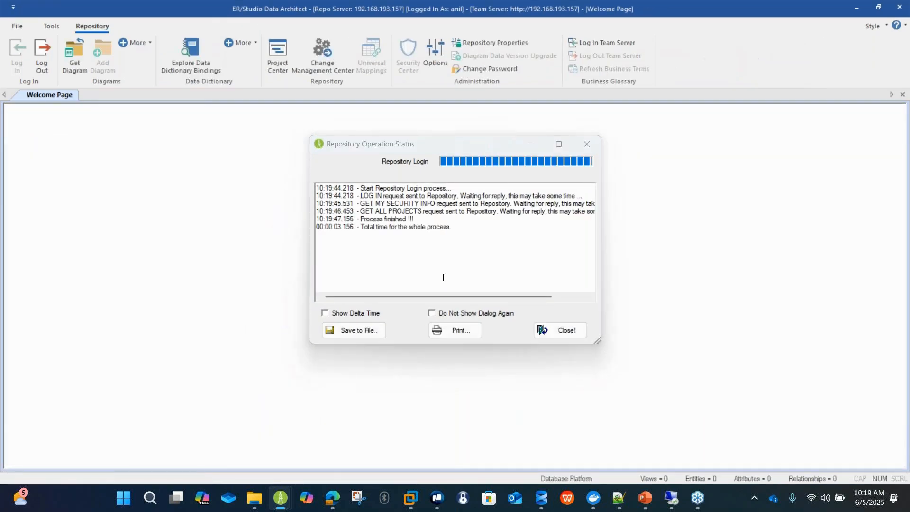
{"action": "left_click", "coordinate": [545, 333]}
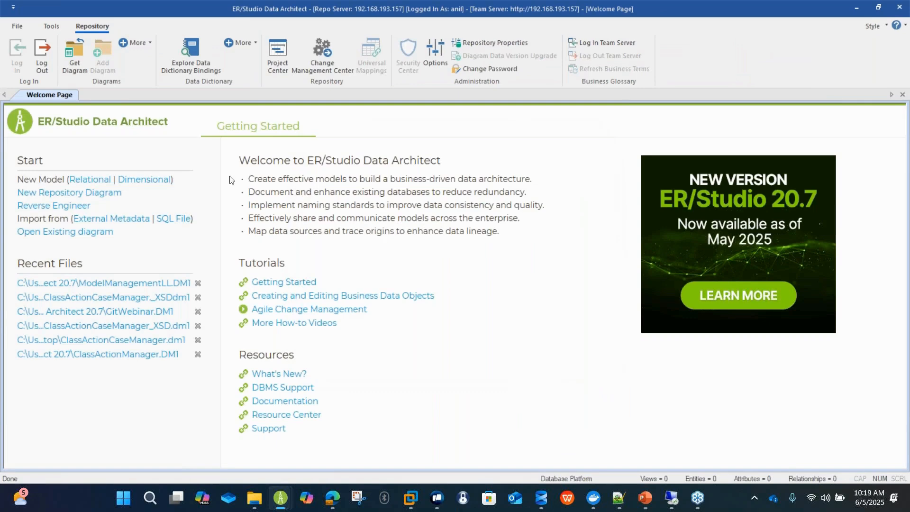
Examine which projects and diagrams the new user can get from the repository, collapsing Data Catalog, Data Warehouse and IDERA.
{"action": "left_click", "coordinate": [81, 65]}
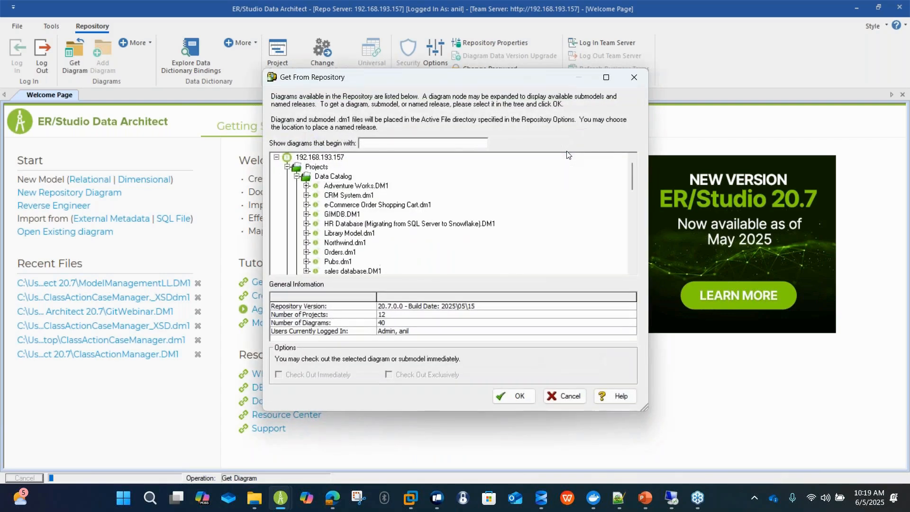
{"action": "scroll", "coordinate": [564, 224], "scroll_direction": "down", "scroll_amount": 15}
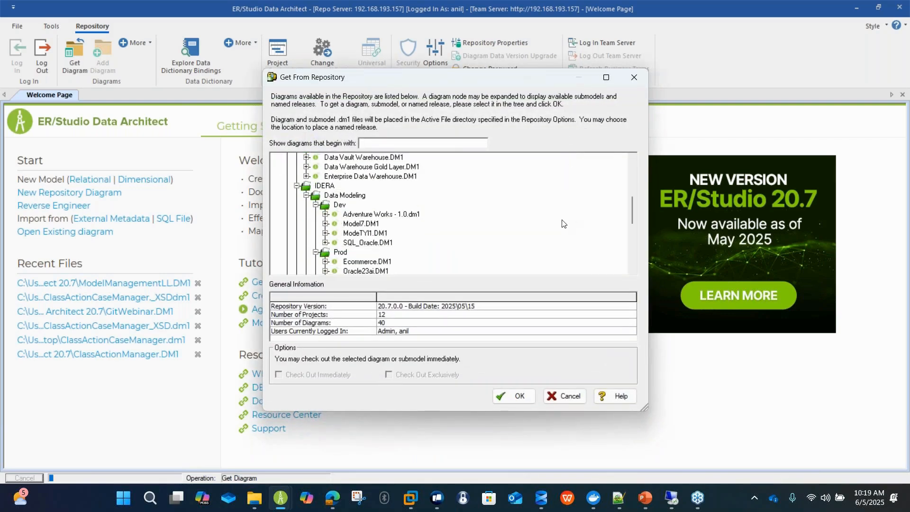
{"action": "scroll", "coordinate": [564, 224], "scroll_direction": "up", "scroll_amount": 10}
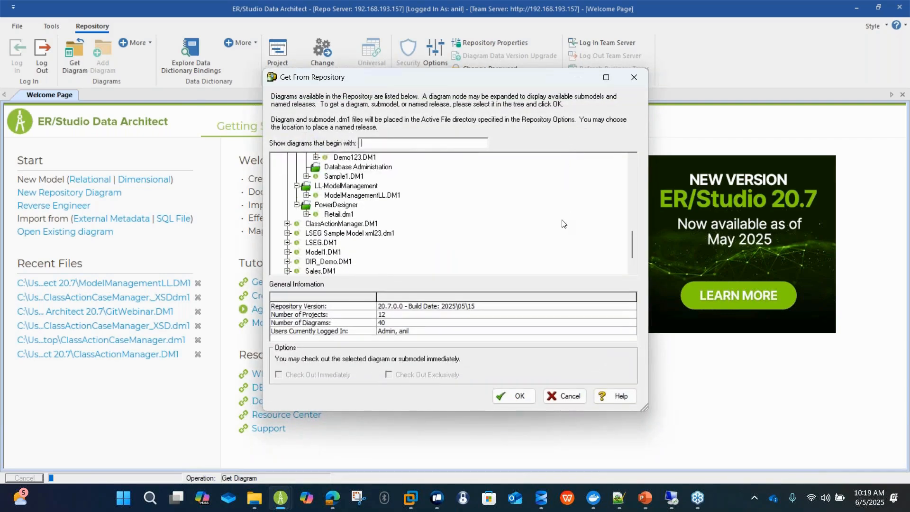
{"action": "scroll", "coordinate": [564, 225], "scroll_direction": "up", "scroll_amount": 1}
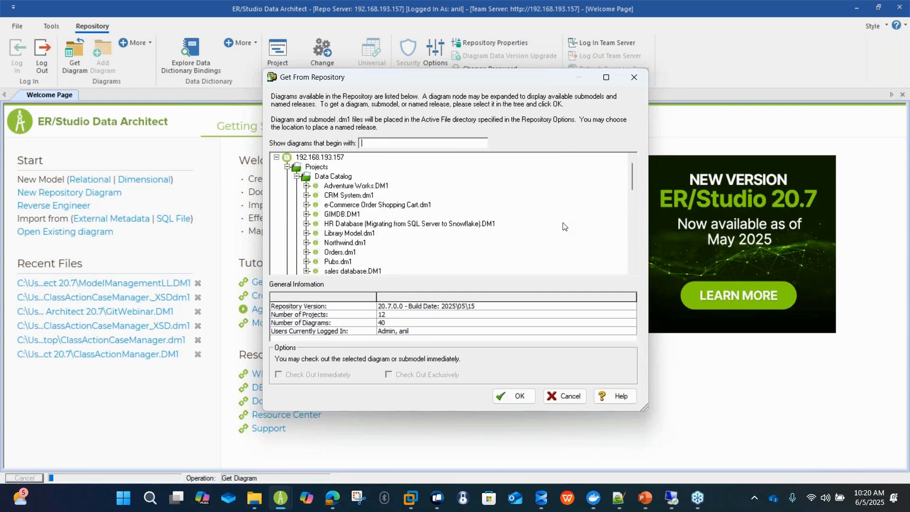
{"action": "left_click", "coordinate": [298, 178]}
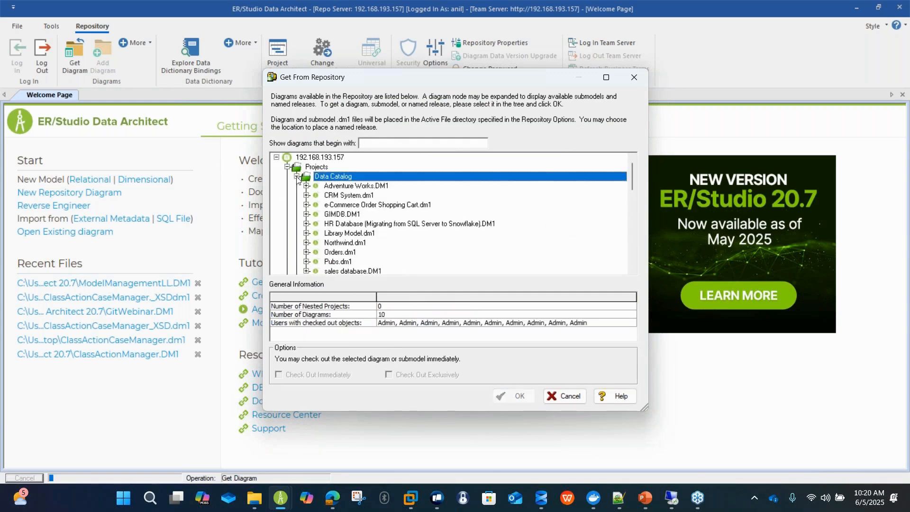
{"action": "left_click", "coordinate": [298, 186]}
{"action": "left_click", "coordinate": [298, 195]}
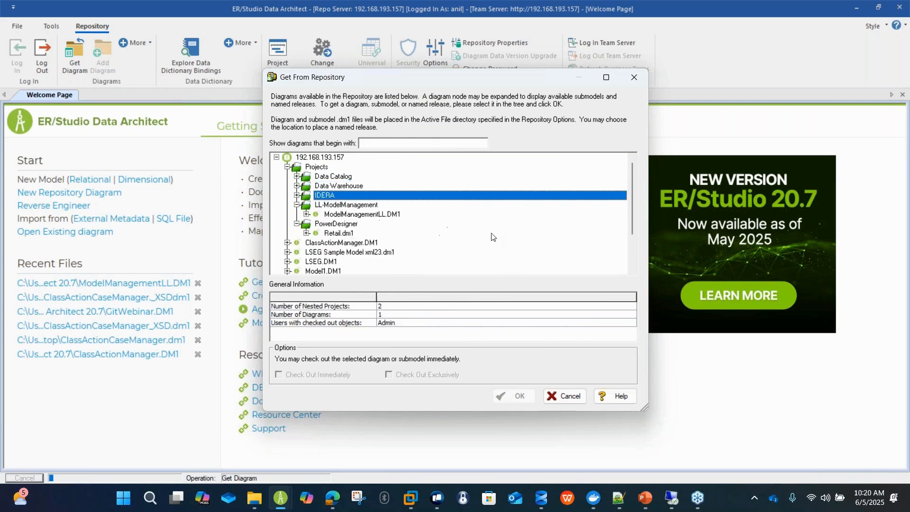
{"action": "scroll", "coordinate": [566, 232], "scroll_direction": "down", "scroll_amount": 2}
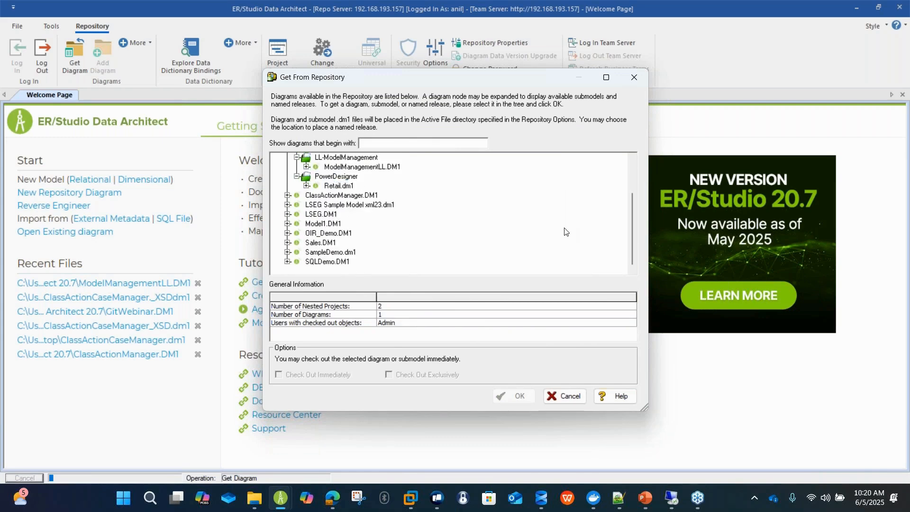
{"action": "left_click", "coordinate": [568, 396]}
{"action": "left_click", "coordinate": [561, 329]}
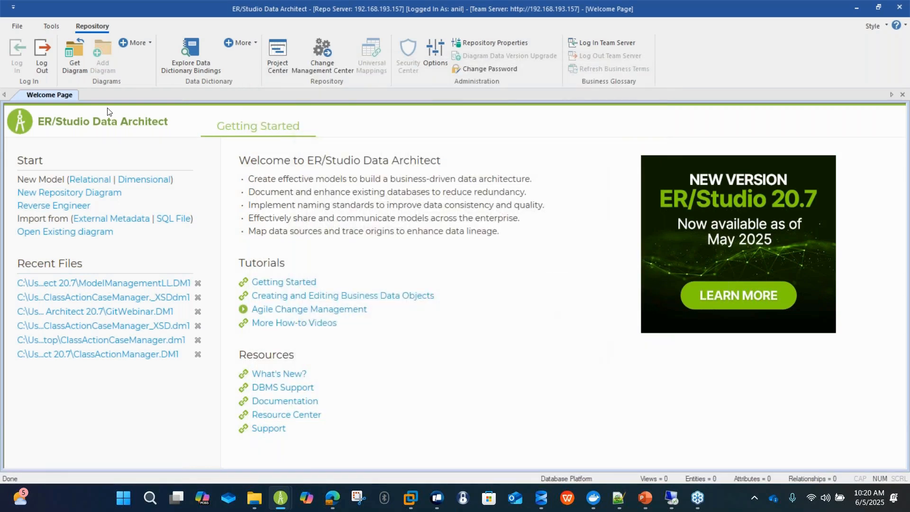
Log out of the repository and log back in as Admin with the account password.
{"action": "left_click", "coordinate": [48, 64]}
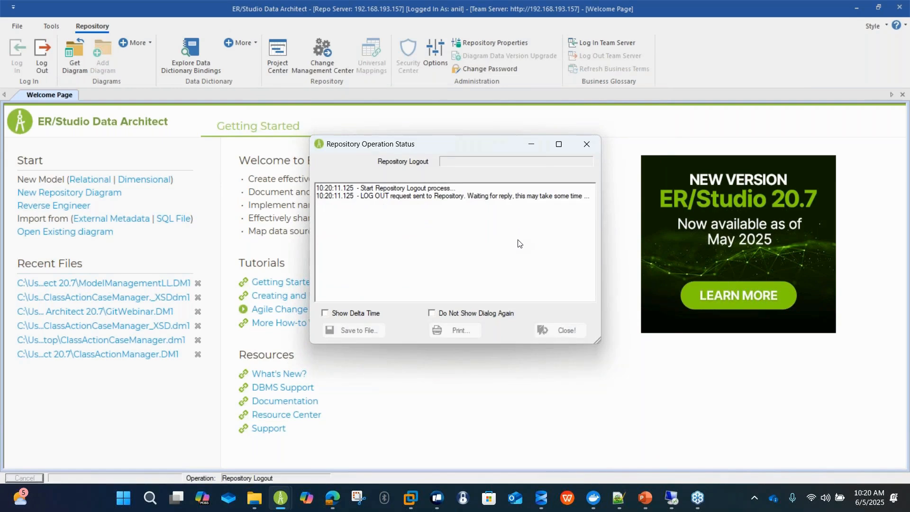
{"action": "left_click", "coordinate": [569, 331]}
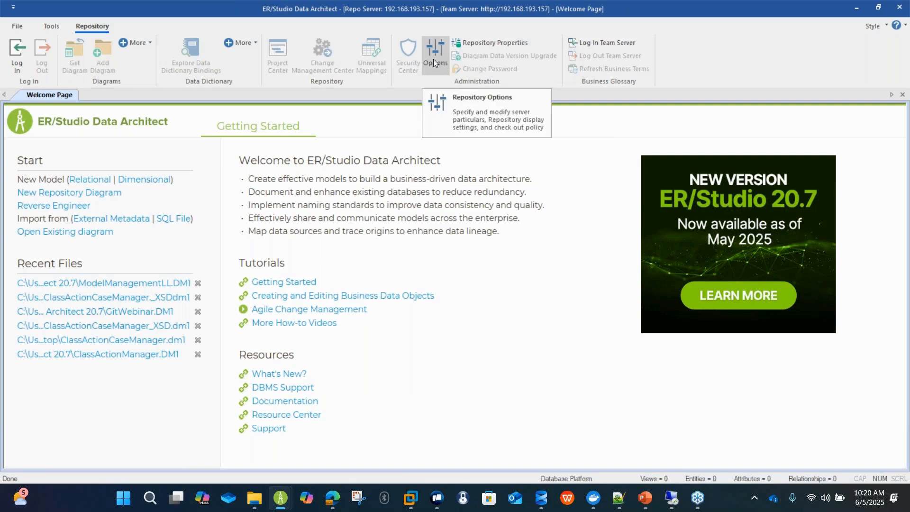
{"action": "left_click", "coordinate": [11, 56]}
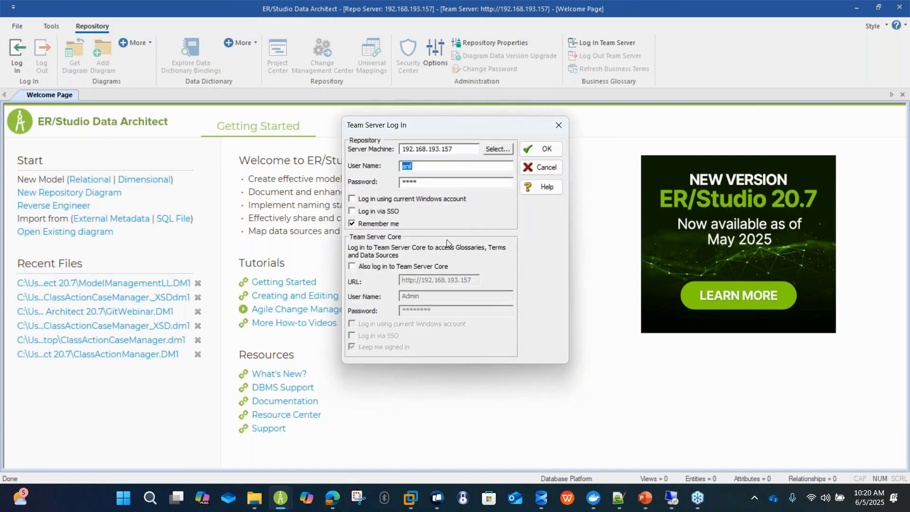
{"action": "type", "text": "Admin"}
{"action": "key", "text": "Tab"}
{"action": "type", "text": "******"}
{"action": "key", "text": "Return"}
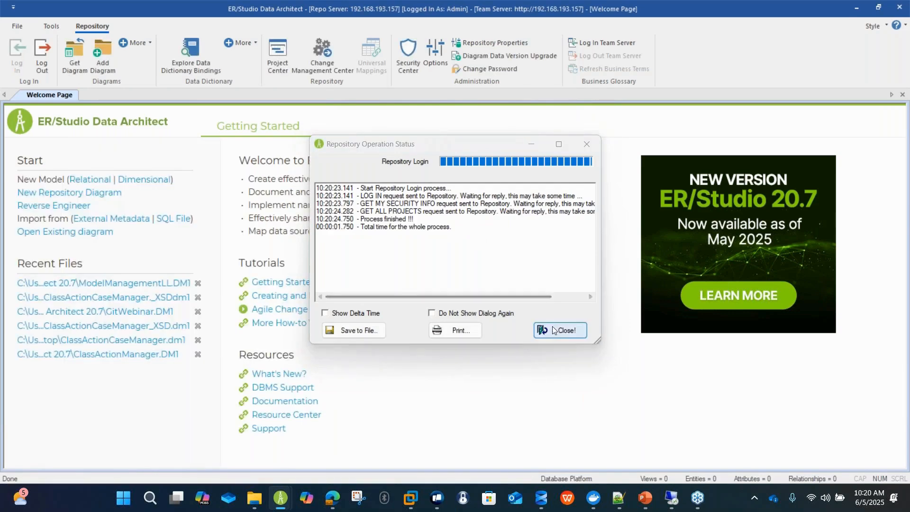
{"action": "left_click", "coordinate": [554, 332]}
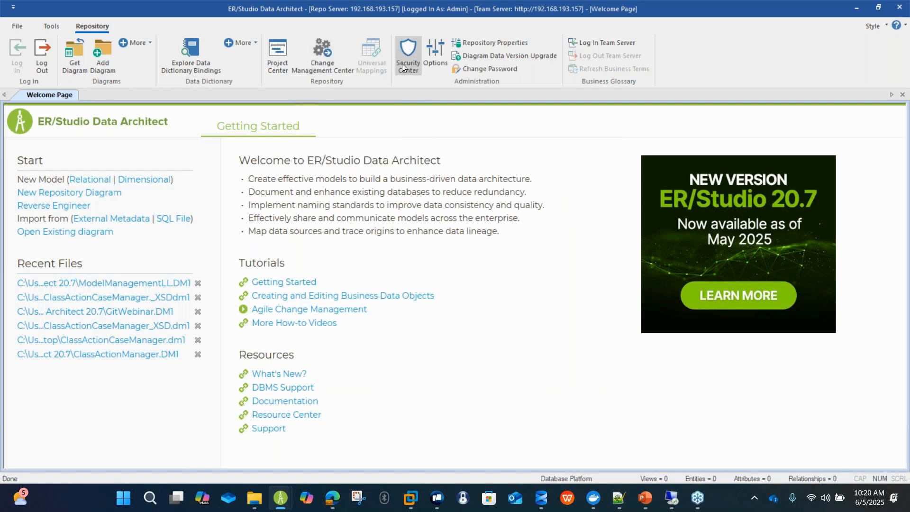
Review the server information and ports in the Repository Properties.
{"action": "left_click", "coordinate": [488, 47]}
{"action": "left_click", "coordinate": [588, 168]}
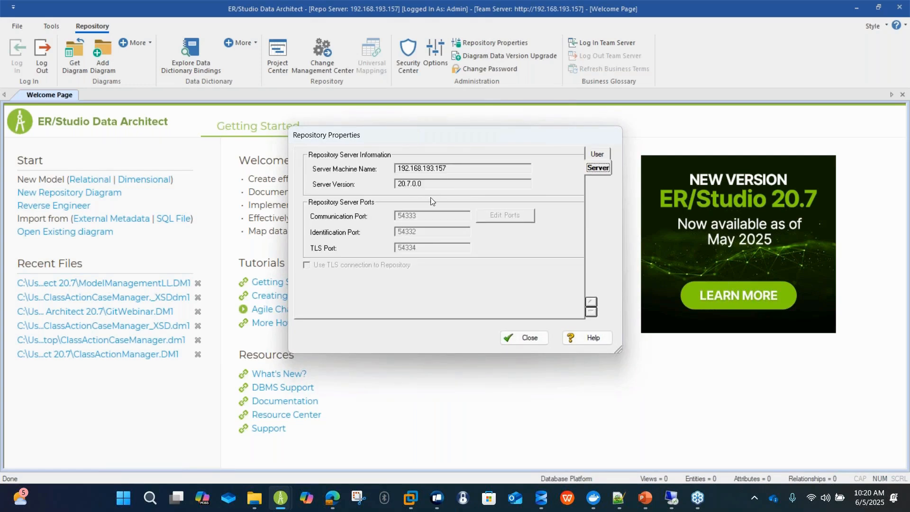
{"action": "left_click", "coordinate": [528, 339]}
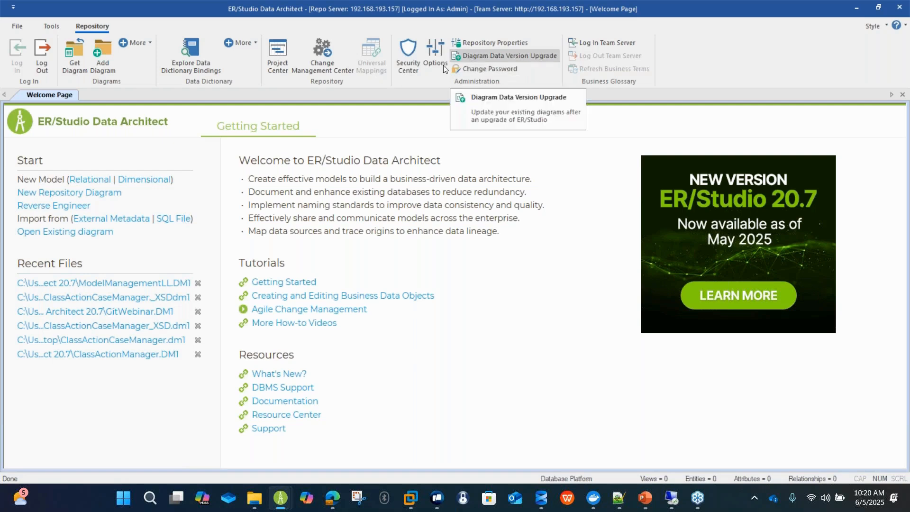
Explore the data dictionary bindings and check which diagrams are bound to LLModelManagement_EDD.
{"action": "left_click", "coordinate": [255, 40]}
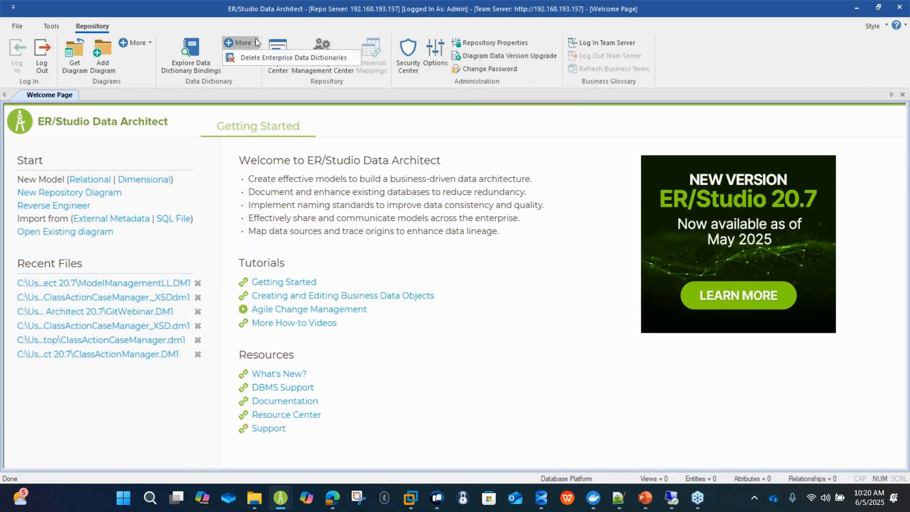
{"action": "left_click", "coordinate": [177, 47]}
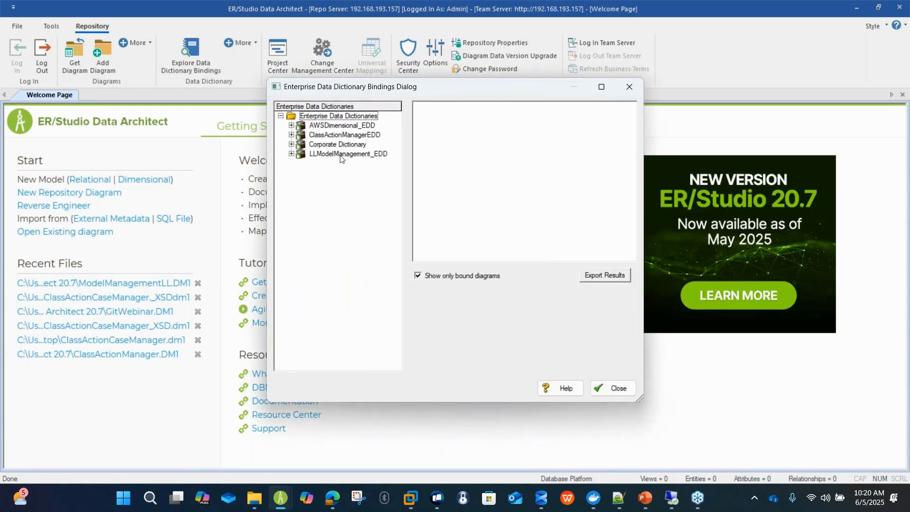
{"action": "left_click", "coordinate": [342, 154]}
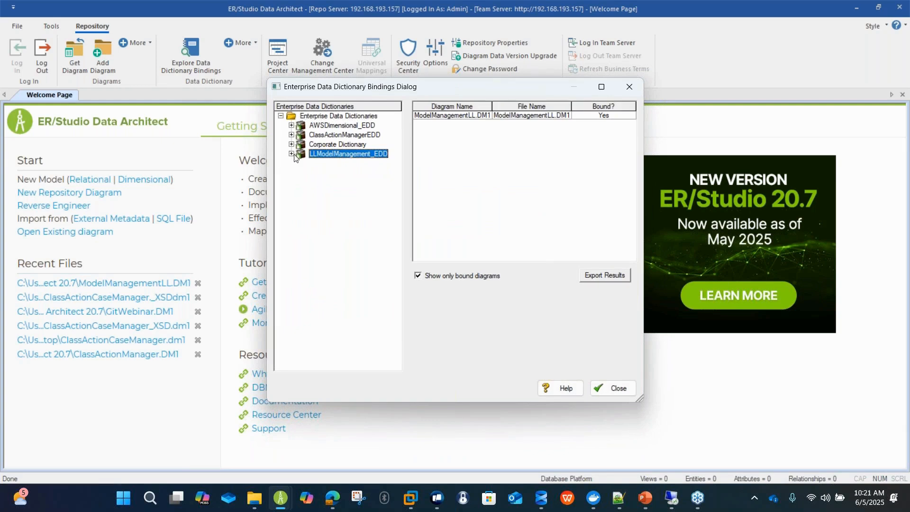
{"action": "left_click", "coordinate": [291, 154]}
{"action": "left_click", "coordinate": [473, 116]}
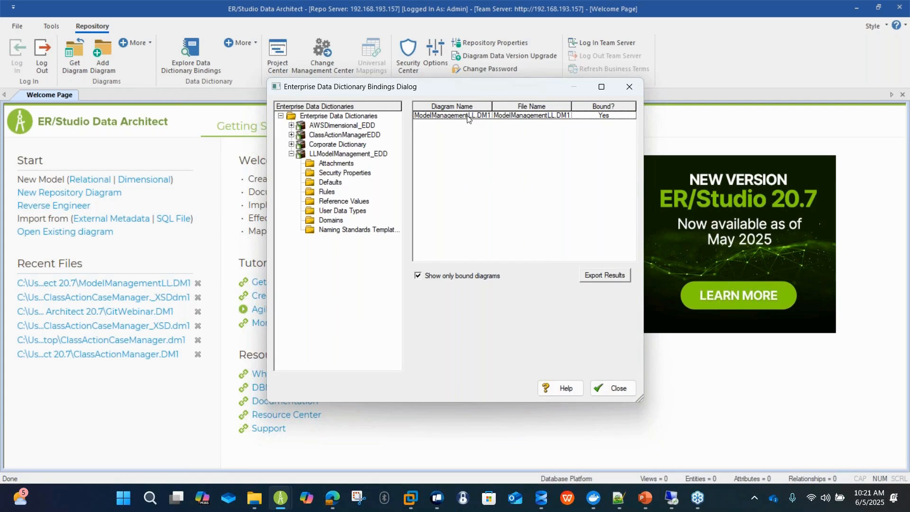
{"action": "left_click", "coordinate": [603, 392]}
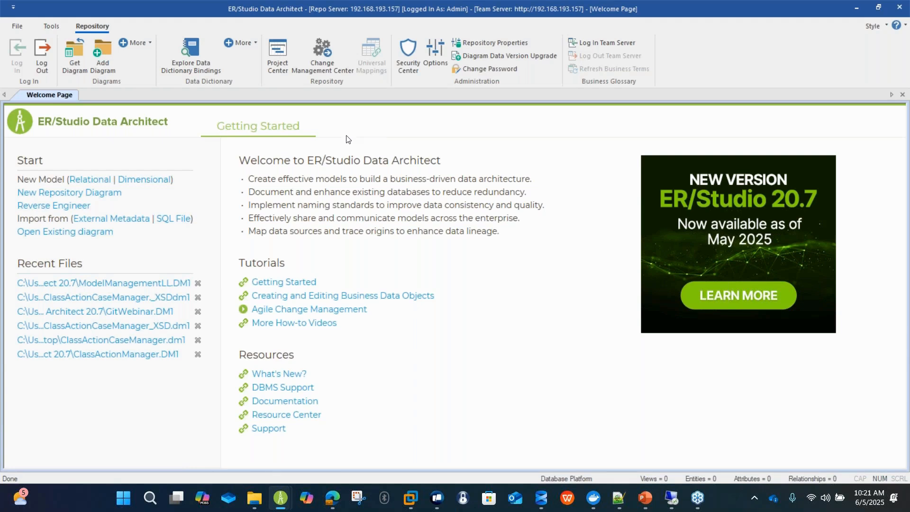
Open the recent ModelManagementLL.DM1 diagram and switch from its Logical model to its Physical model.
{"action": "left_click", "coordinate": [132, 285]}
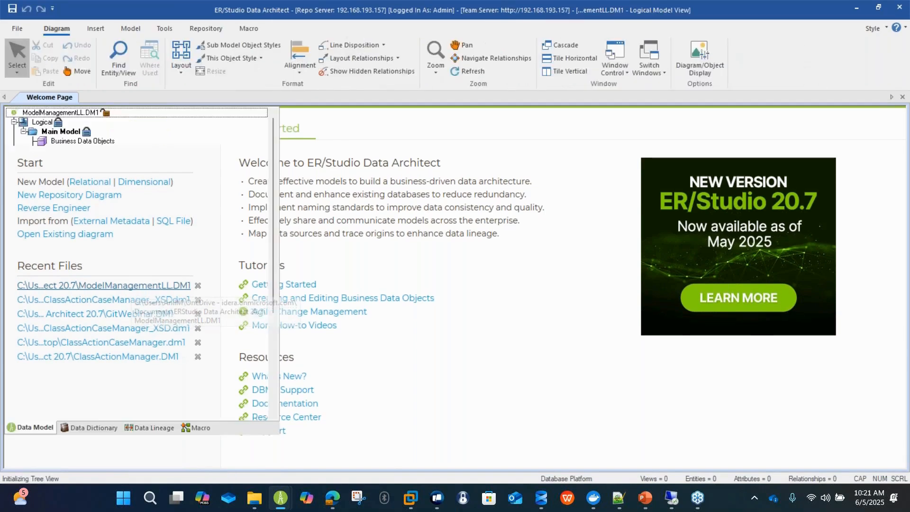
{"action": "left_click", "coordinate": [14, 121]}
{"action": "left_click", "coordinate": [44, 131]}
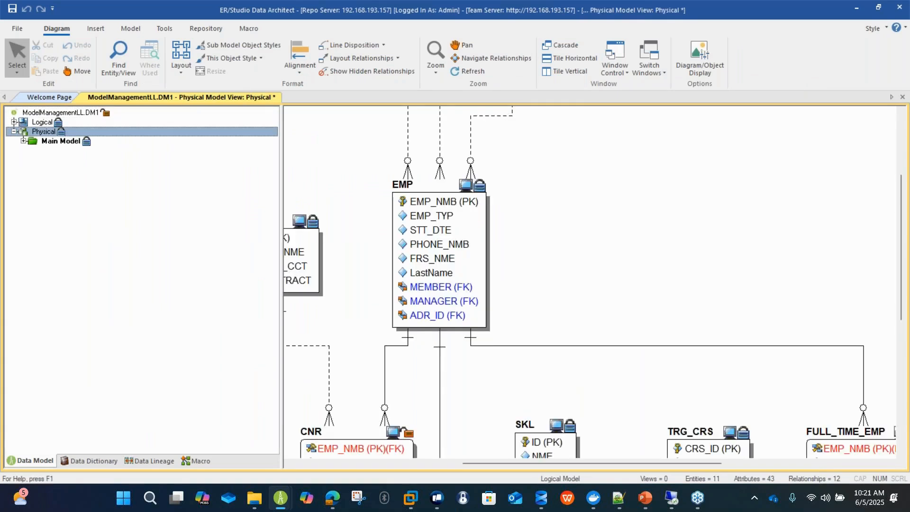
Set the local folder location in the Git integration options to Documents\Model Version.
{"action": "left_click", "coordinate": [161, 30]}
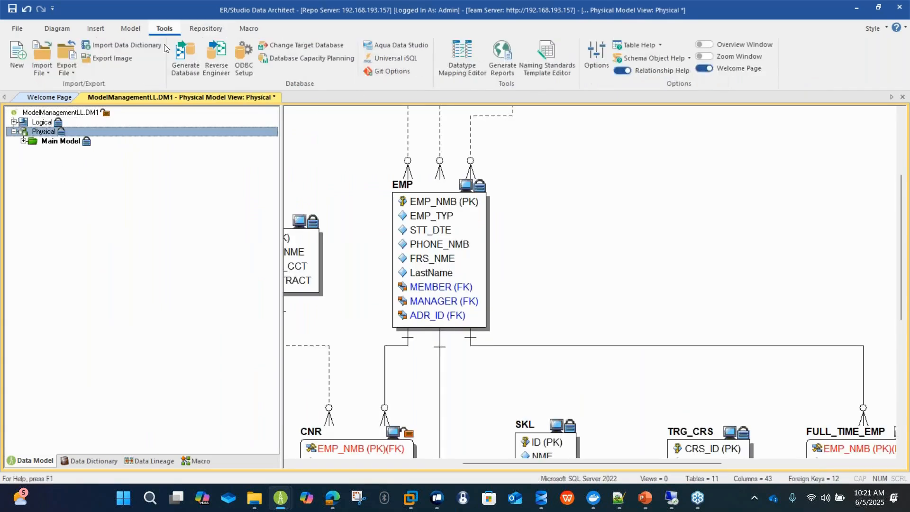
{"action": "left_click", "coordinate": [396, 70]}
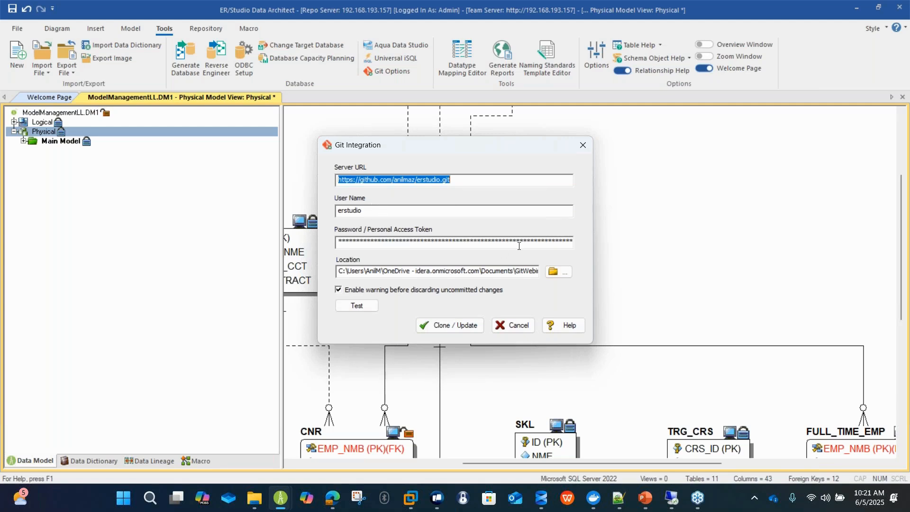
{"action": "left_click", "coordinate": [557, 272]}
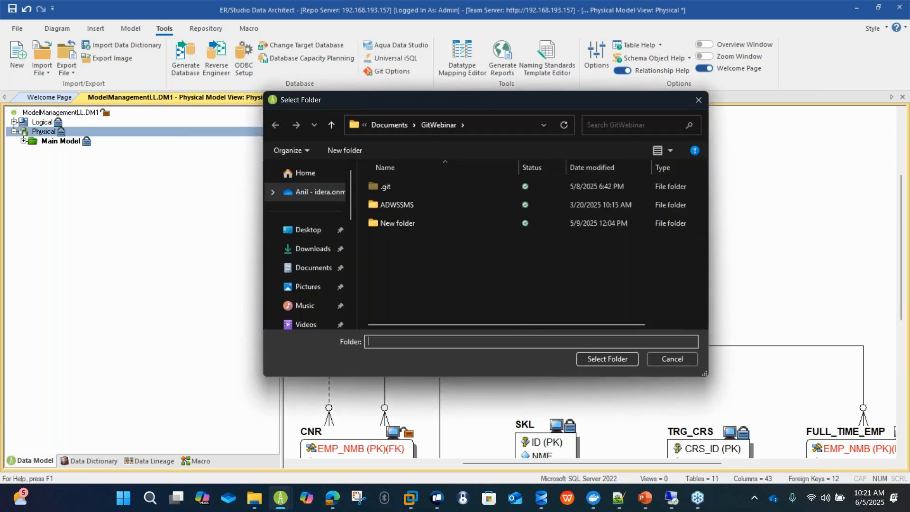
{"action": "left_click", "coordinate": [390, 125]}
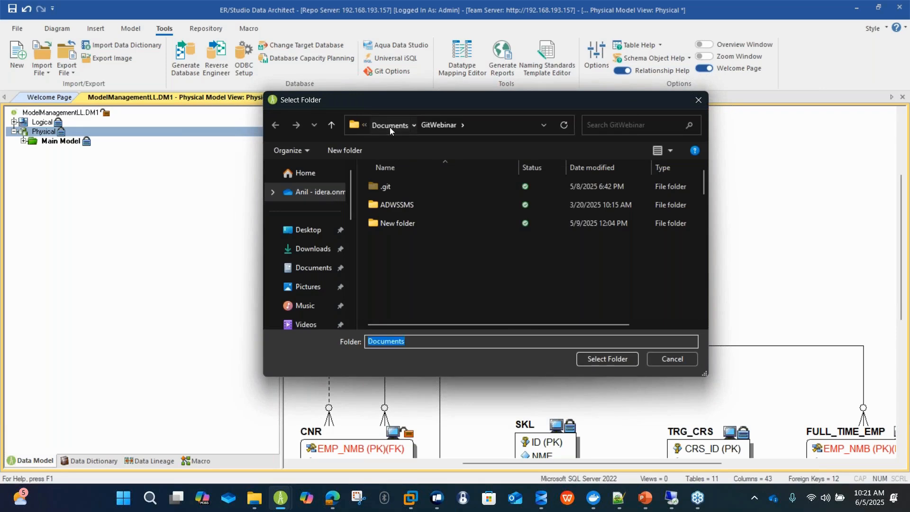
{"action": "left_click", "coordinate": [450, 205]}
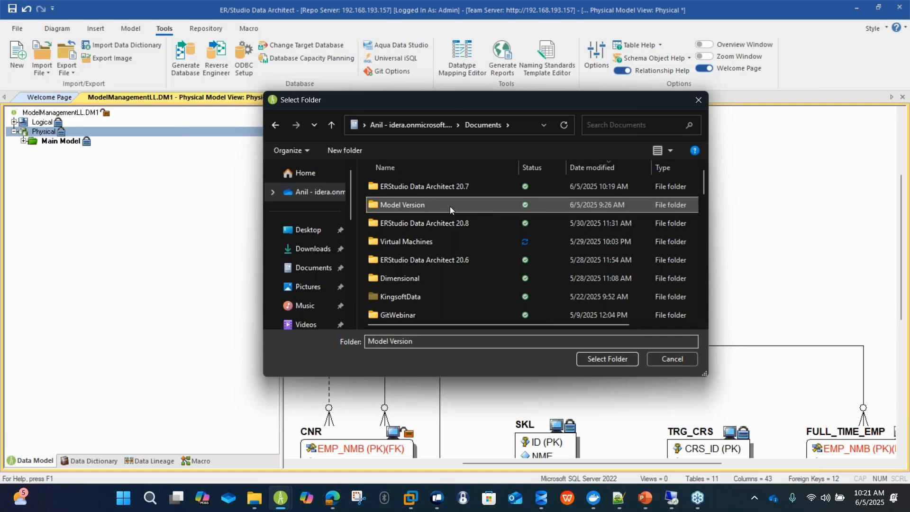
{"action": "double_click", "coordinate": [450, 206]}
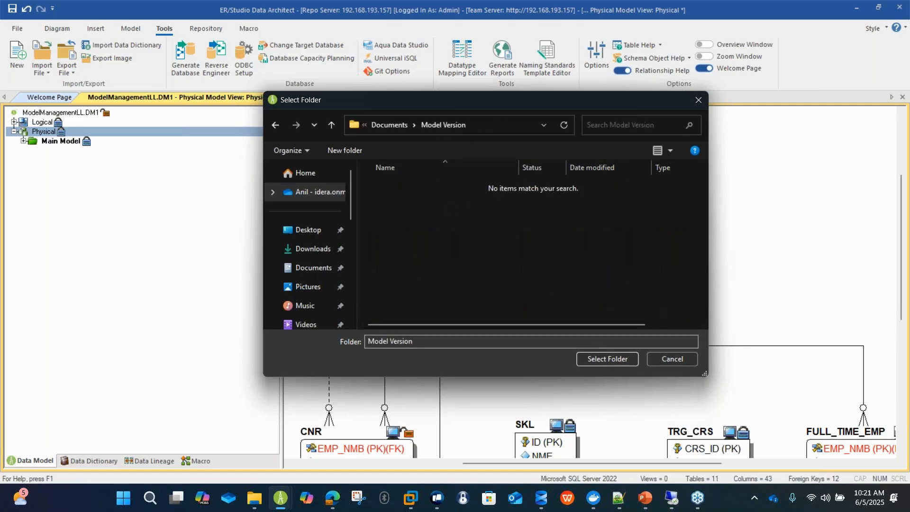
{"action": "left_click", "coordinate": [606, 360]}
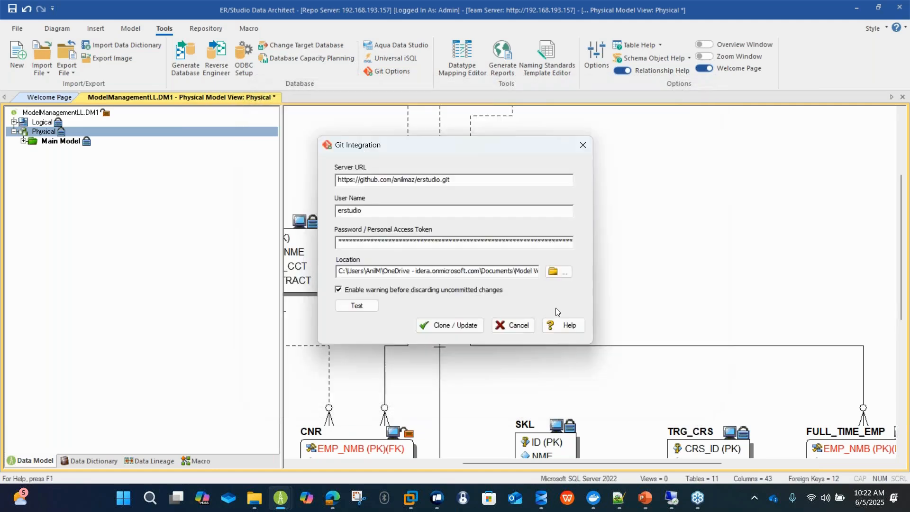
Test the Git connection and clone the remote repository into the chosen local folder.
{"action": "left_click", "coordinate": [361, 305]}
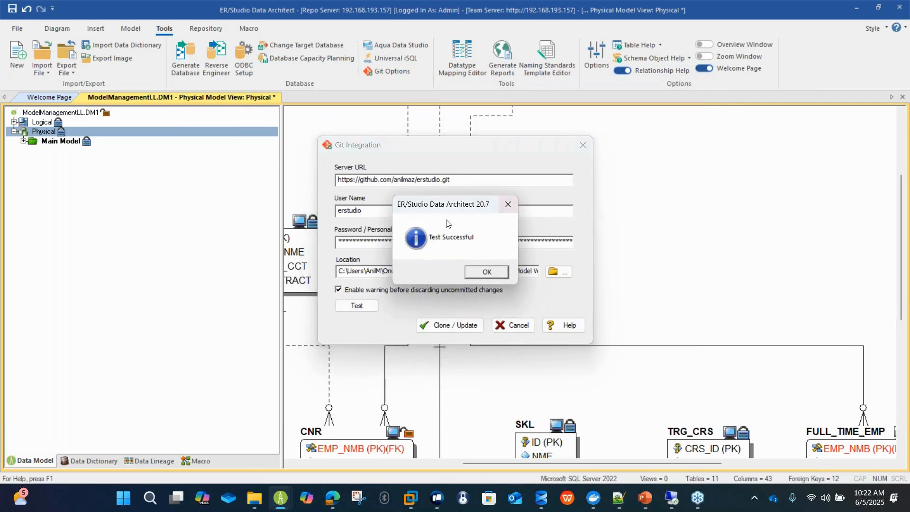
{"action": "left_click", "coordinate": [487, 273]}
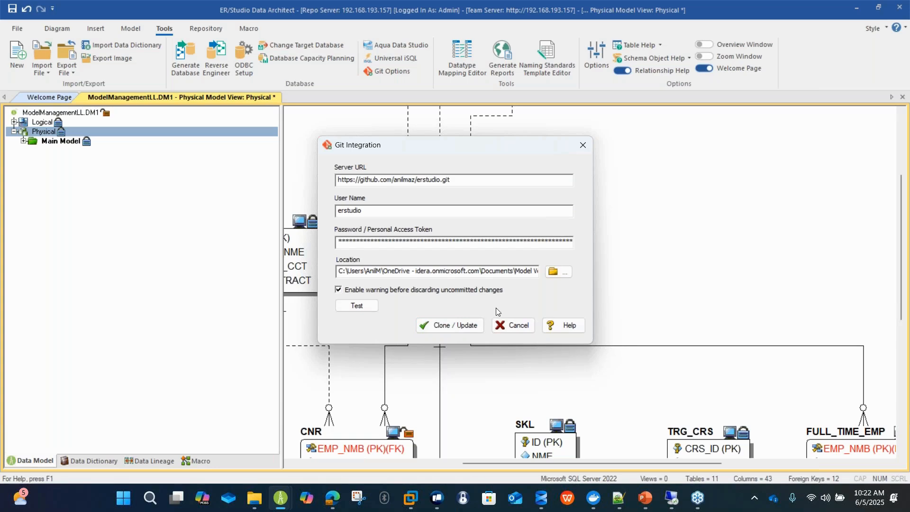
{"action": "left_click", "coordinate": [471, 326]}
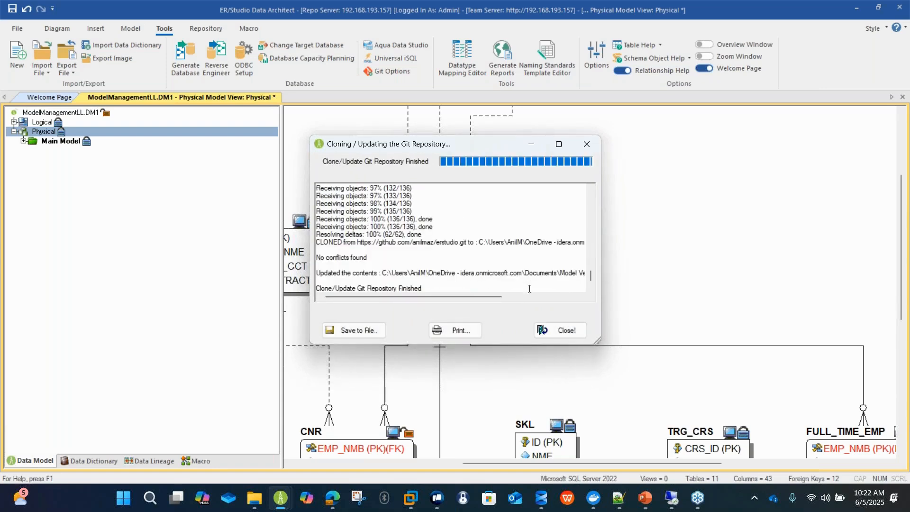
{"action": "left_click", "coordinate": [564, 333]}
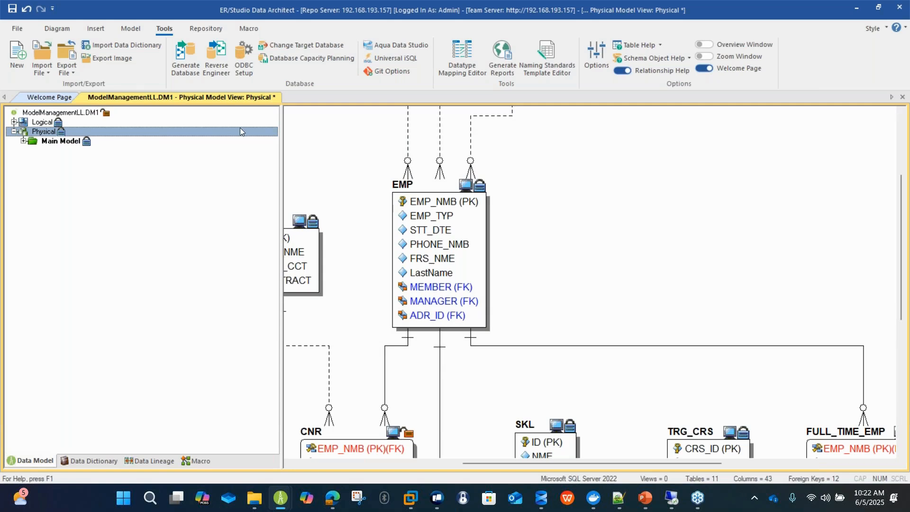
Start database generation for the Physical model with a script file to Git as output, pulling the latest remote changes.
{"action": "right_click", "coordinate": [51, 134]}
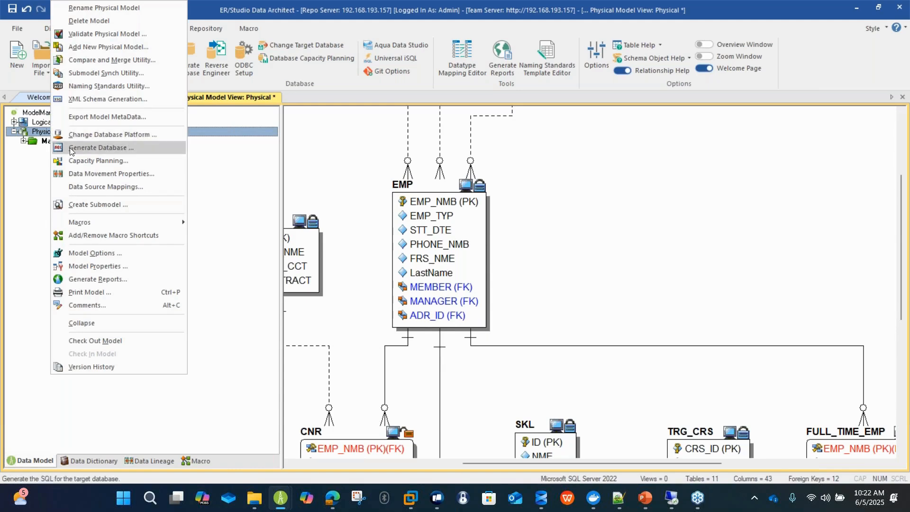
{"action": "left_click", "coordinate": [101, 148]}
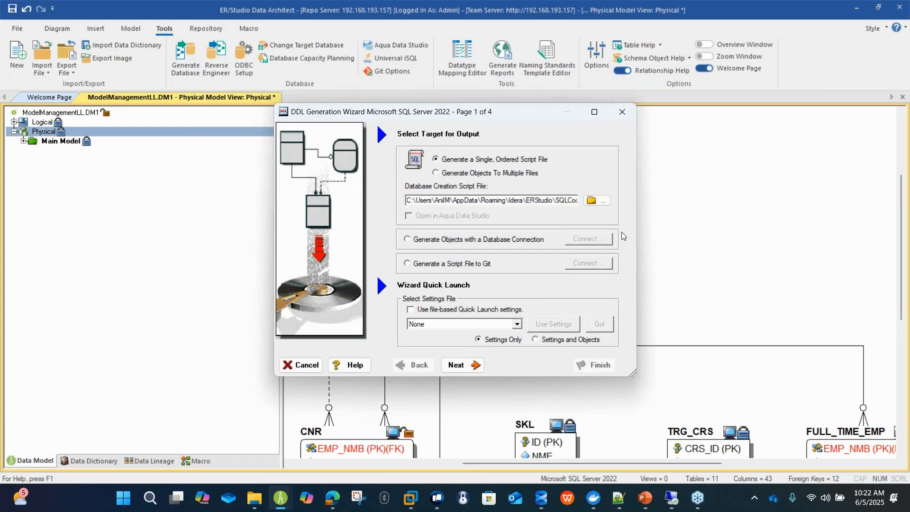
{"action": "left_click_drag", "start_coordinate": [519, 118], "coordinate": [527, 103]}
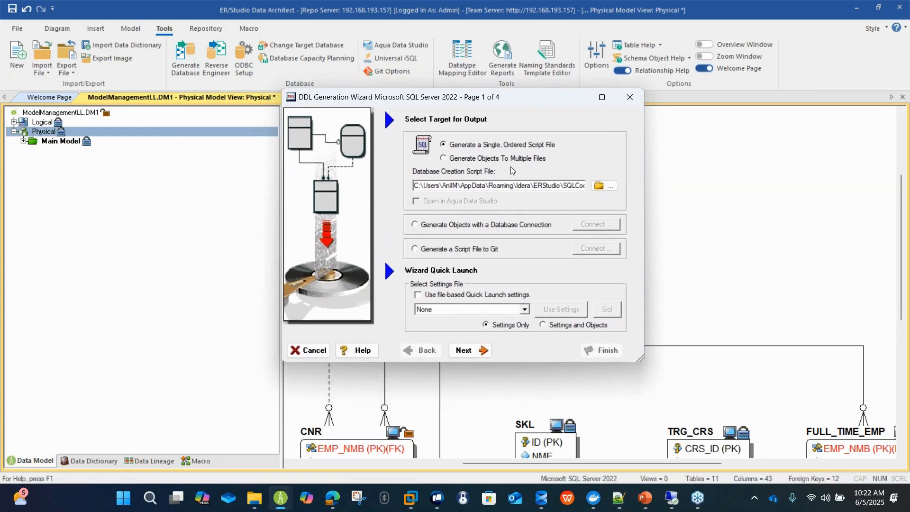
{"action": "left_click", "coordinate": [481, 251]}
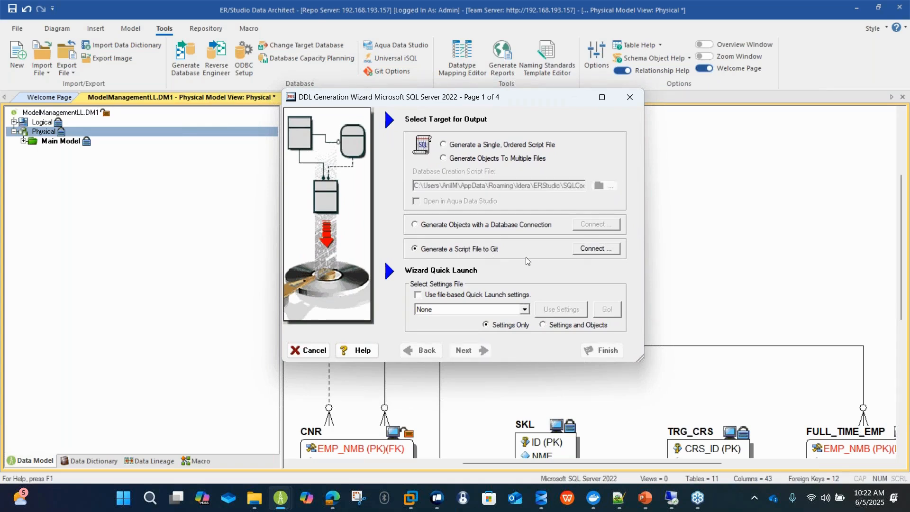
{"action": "left_click", "coordinate": [588, 248]}
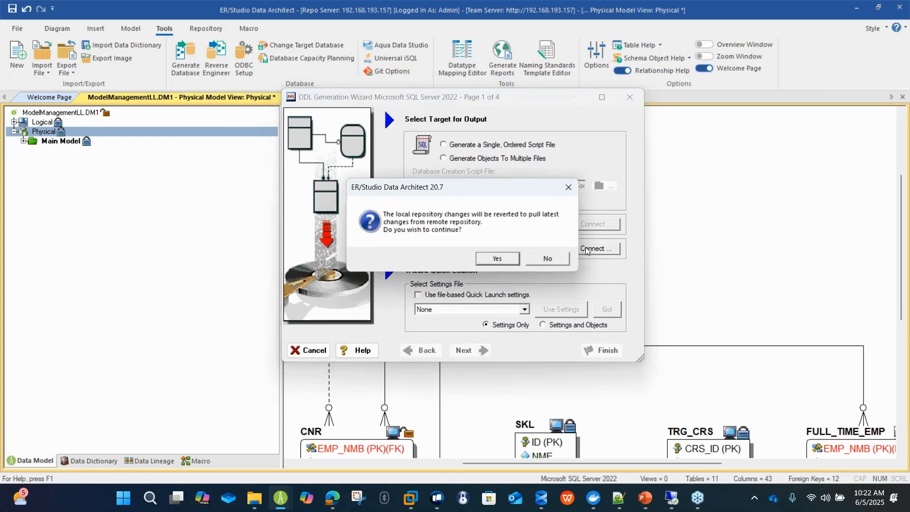
{"action": "left_click", "coordinate": [485, 260]}
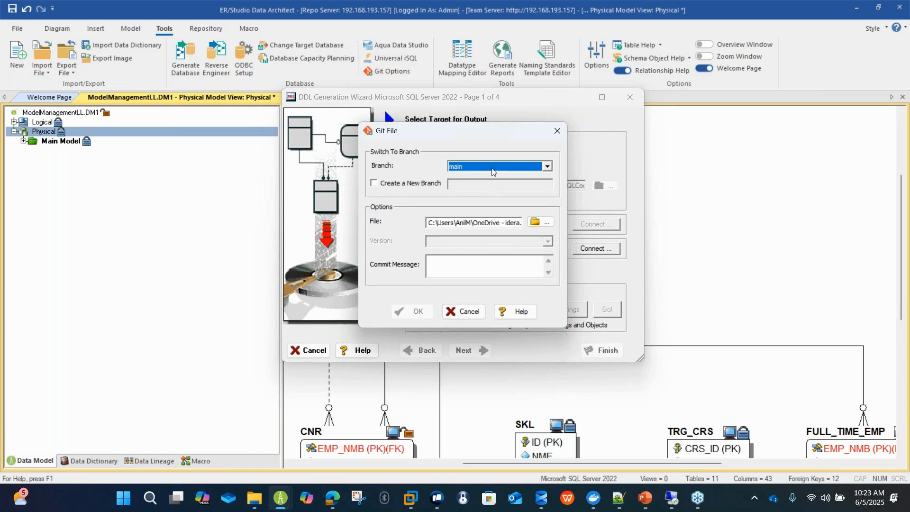
Create a new Git branch named LLModelManagement for the script file.
{"action": "left_click", "coordinate": [472, 167]}
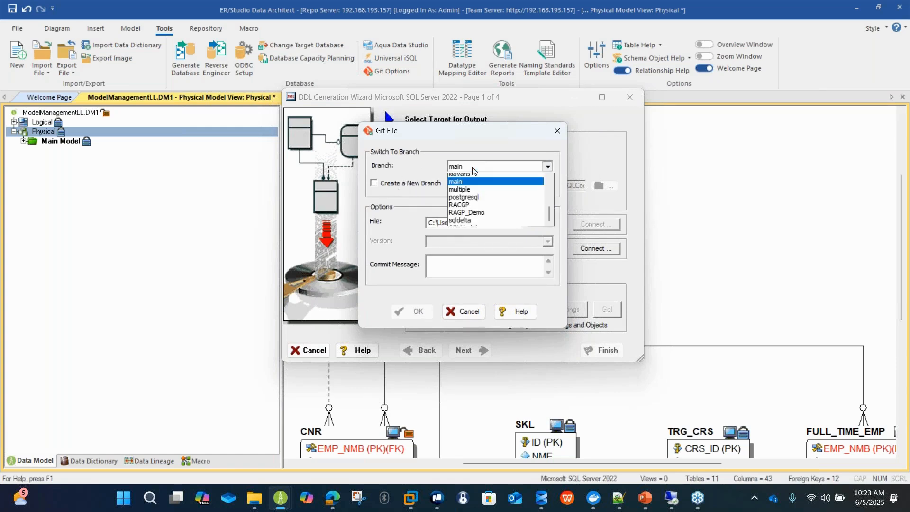
{"action": "left_click", "coordinate": [404, 182]}
{"action": "left_click", "coordinate": [405, 183]}
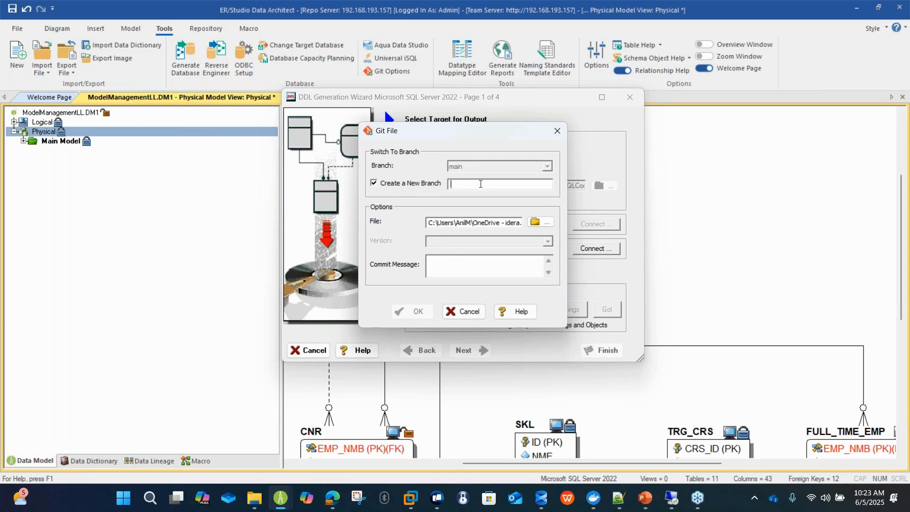
{"action": "type", "text": "LLModelManagement"}
{"action": "key", "text": "Tab"}
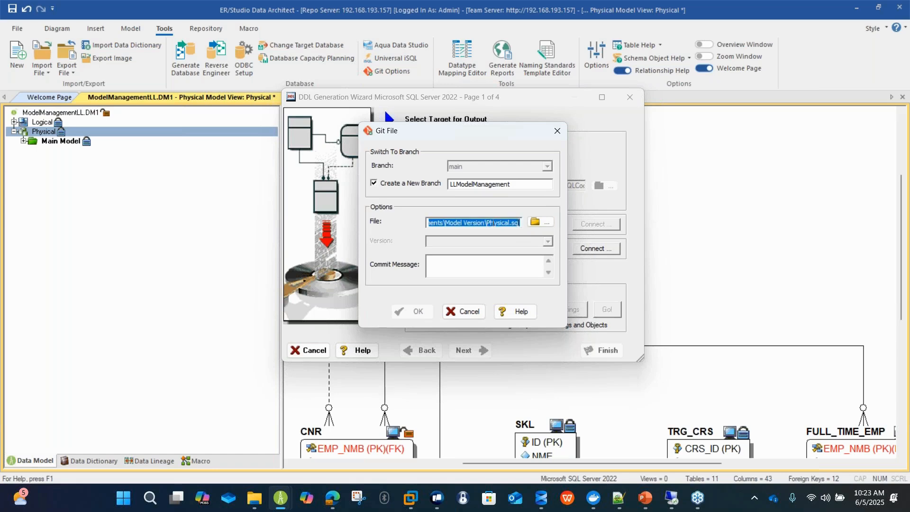
Rename the script file in the Model Version folder to LLModelManagement.sql.
{"action": "left_click", "coordinate": [487, 223]}
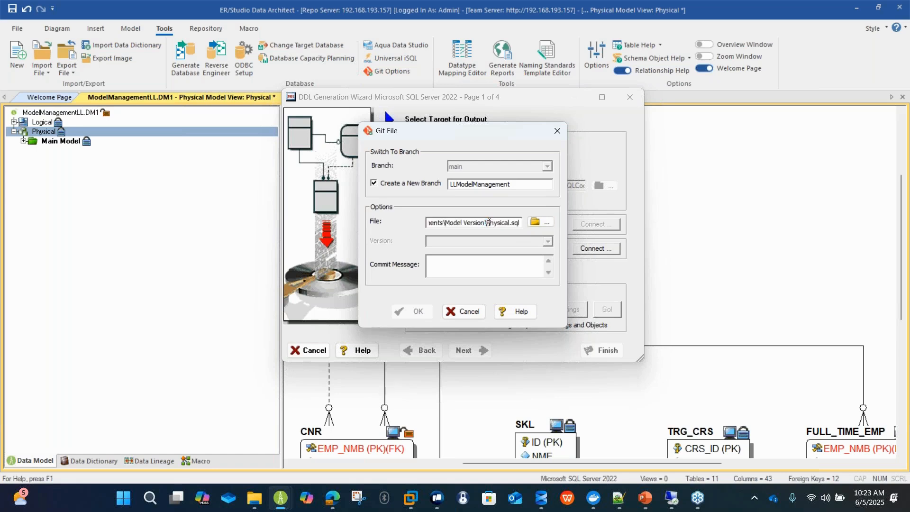
{"action": "left_click_drag", "start_coordinate": [486, 223], "coordinate": [509, 224]}
{"action": "type", "text": "LLModel"}
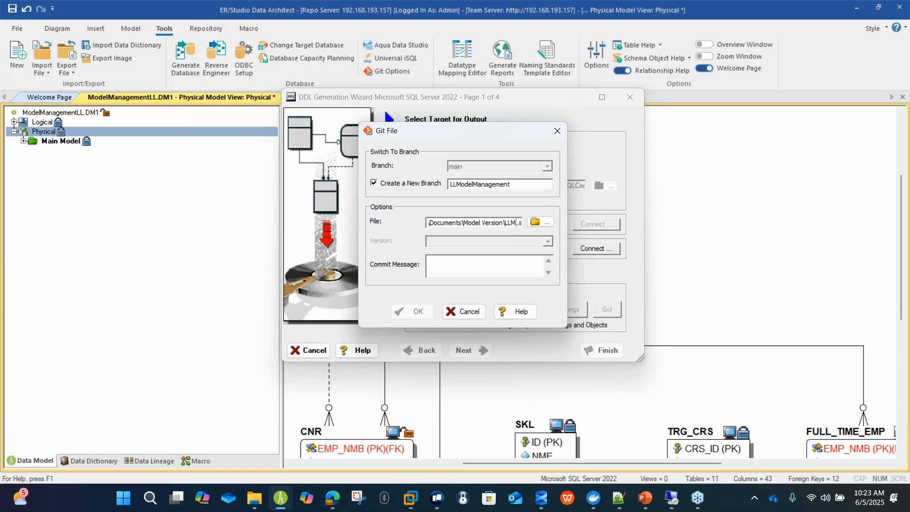
{"action": "type", "text": "Mana"}
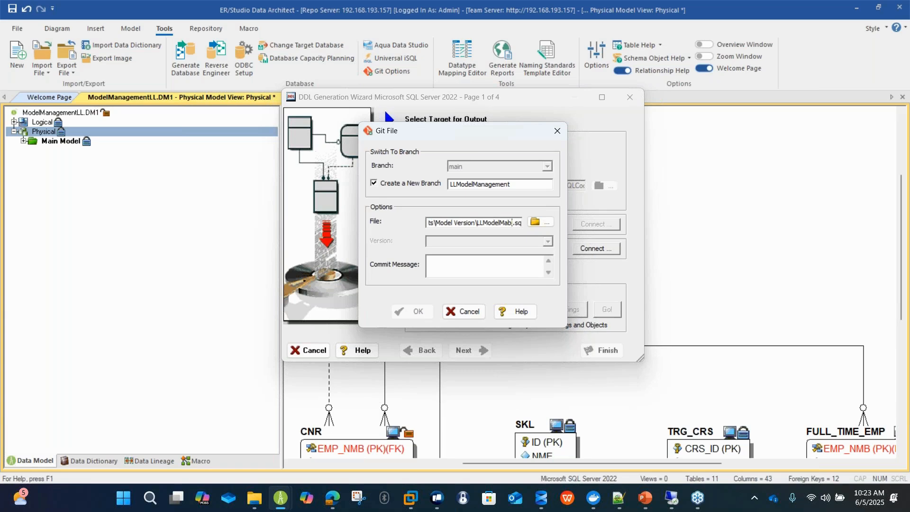
{"action": "type", "text": "gementl"}
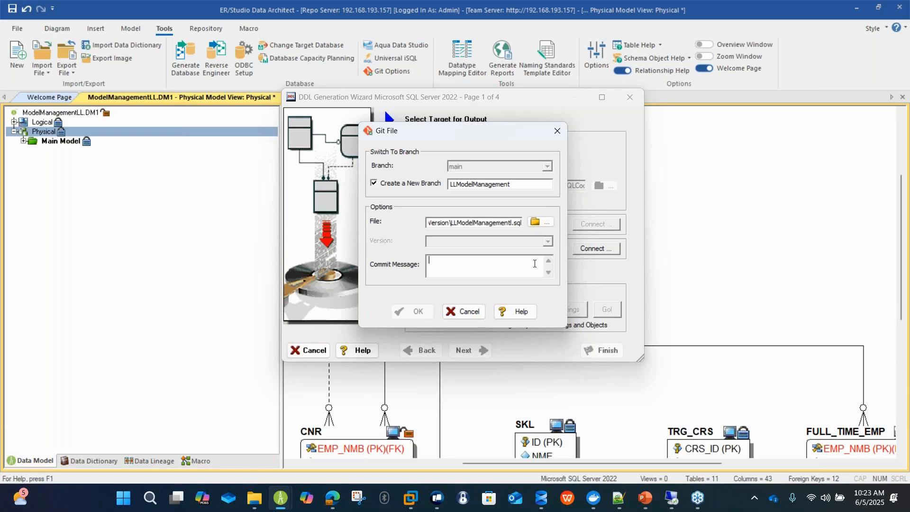
{"action": "left_click", "coordinate": [513, 223]}
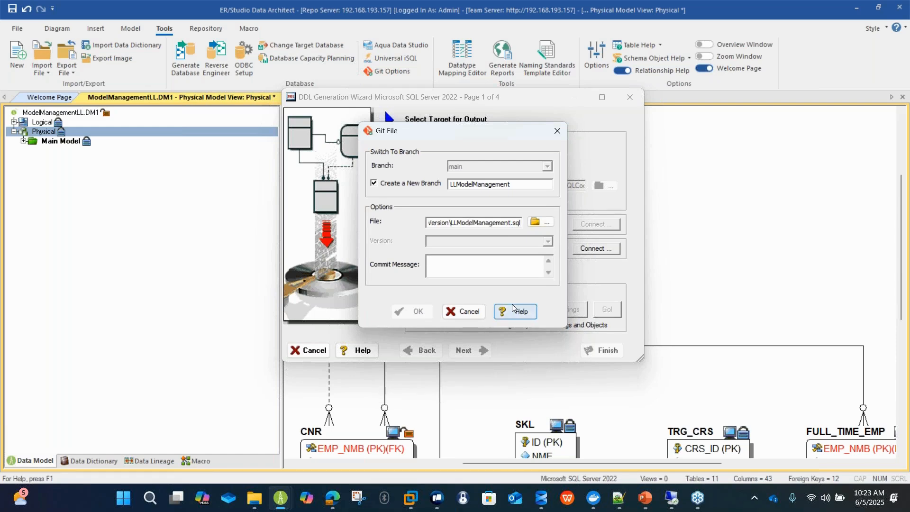
Set the commit message to "First commit" and advance to the object selection without selecting or creating a database.
{"action": "type", "text": "First commit"}
{"action": "left_click", "coordinate": [415, 311]}
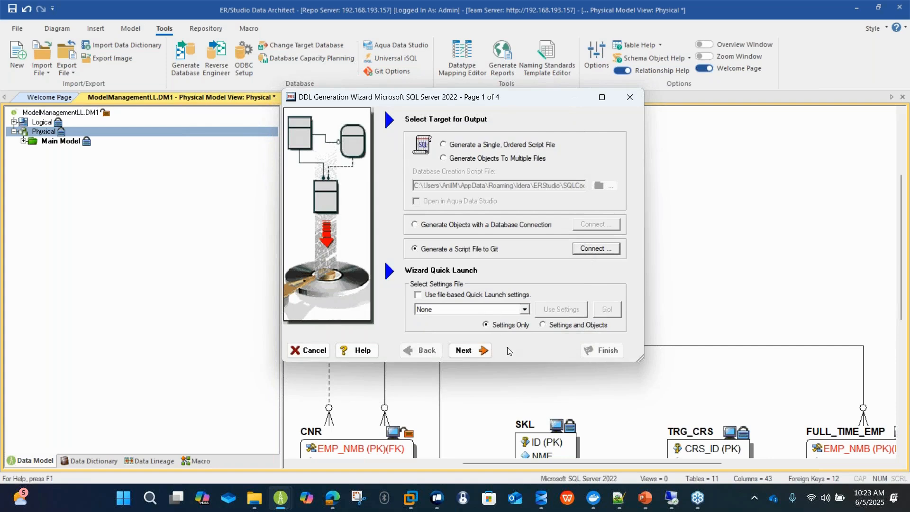
{"action": "left_click", "coordinate": [481, 356]}
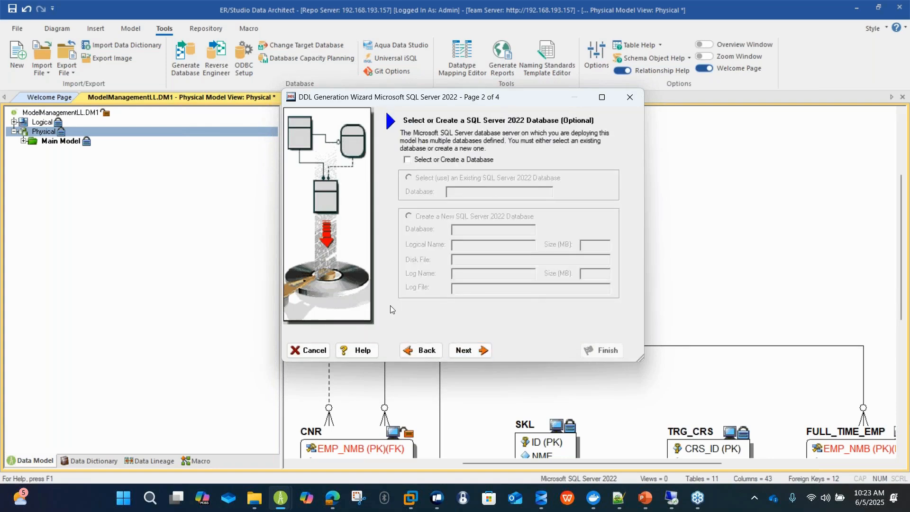
{"action": "left_click", "coordinate": [468, 355]}
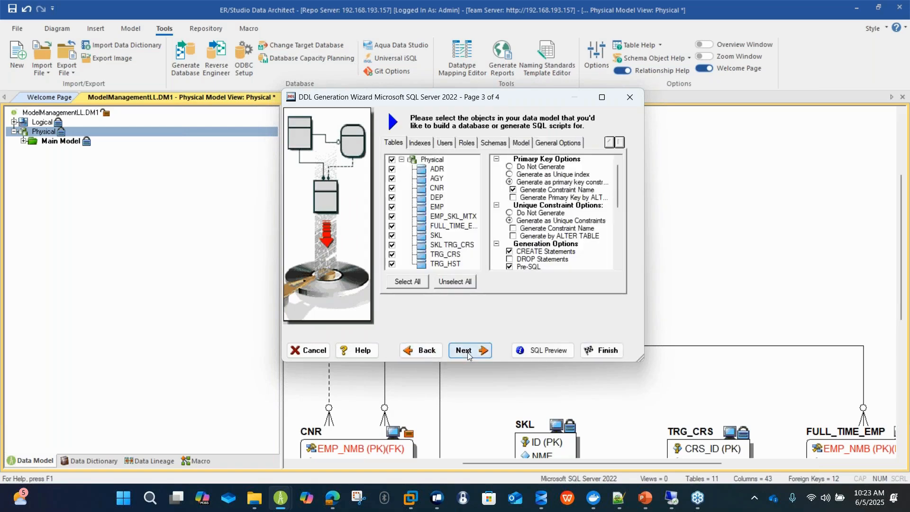
Preview the SQL for the selected tables and look through the CREATE TABLE statements.
{"action": "left_click", "coordinate": [600, 98]}
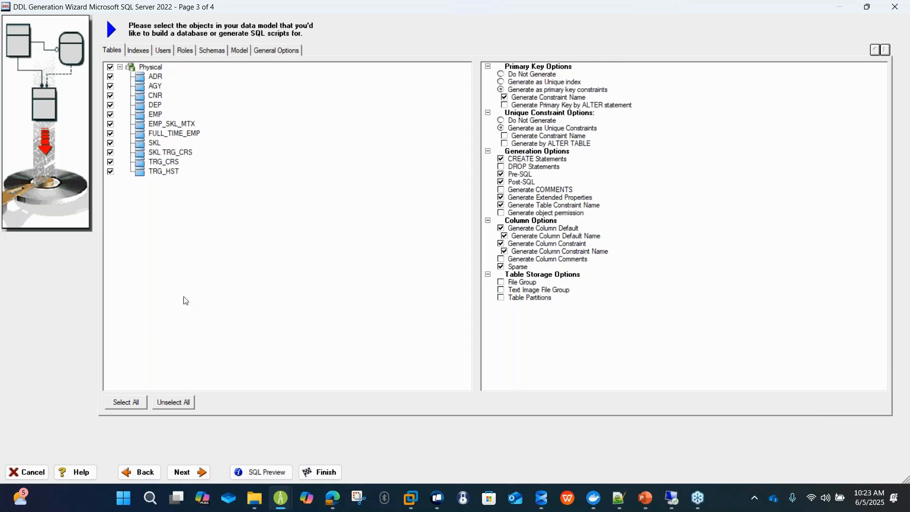
{"action": "left_click", "coordinate": [258, 469]}
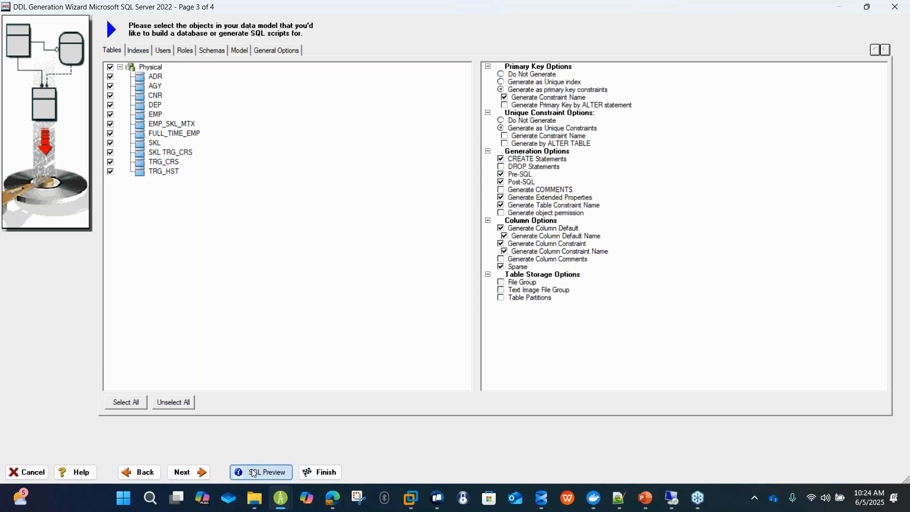
{"action": "scroll", "coordinate": [422, 258], "scroll_direction": "down", "scroll_amount": 15}
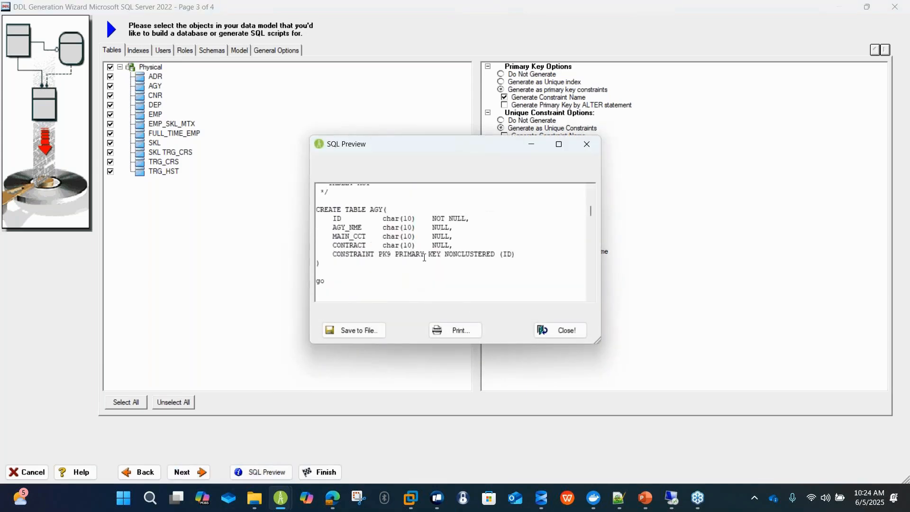
{"action": "left_click", "coordinate": [559, 144]}
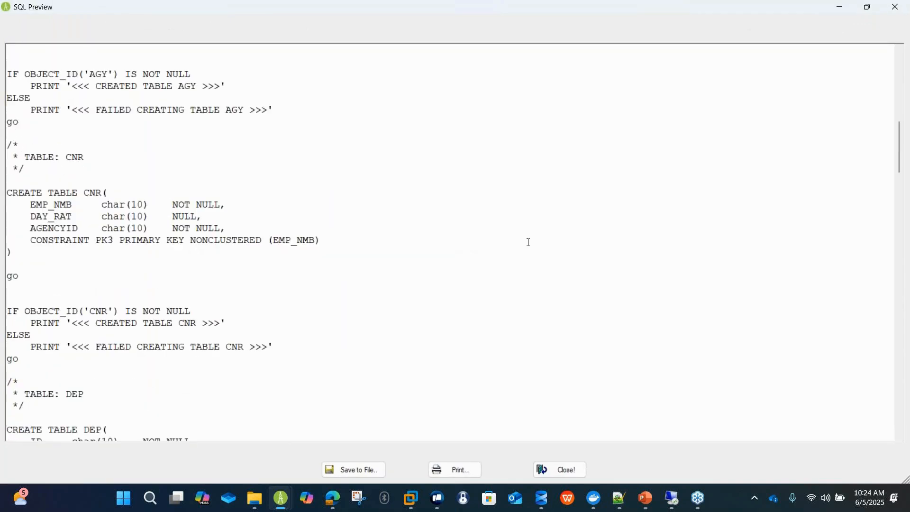
{"action": "scroll", "coordinate": [527, 242], "scroll_direction": "down", "scroll_amount": 5}
{"action": "scroll", "coordinate": [498, 332], "scroll_direction": "up", "scroll_amount": 2}
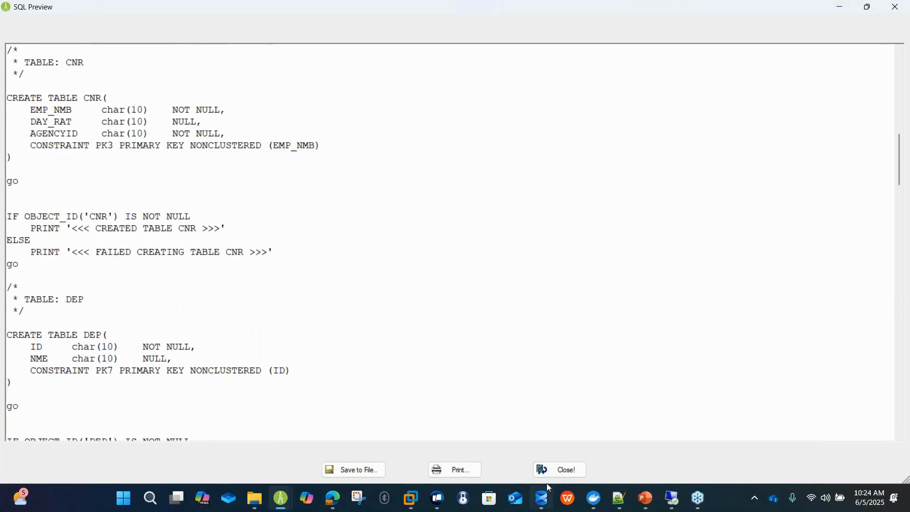
{"action": "left_click", "coordinate": [561, 469]}
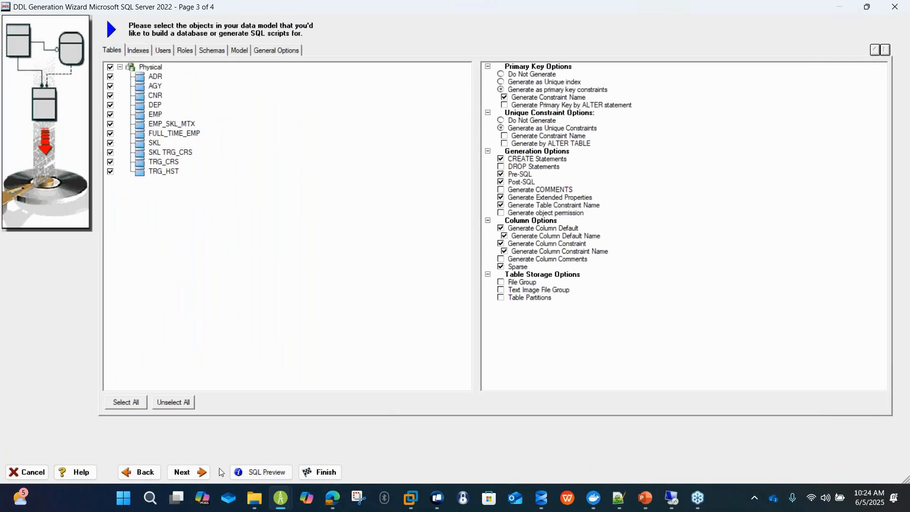
Finish the generation, checking out the model with change record "Push to Git", description "First Commit" and task Add to Git.
{"action": "left_click", "coordinate": [189, 471]}
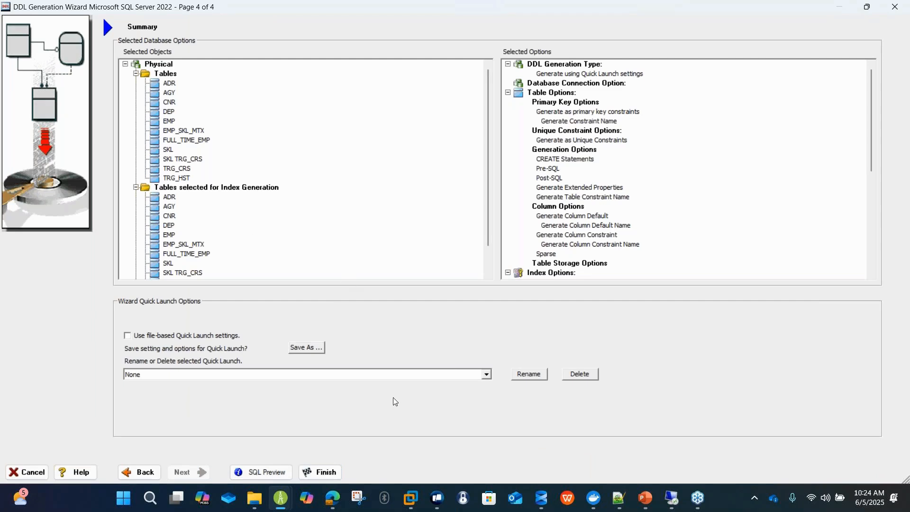
{"action": "left_click", "coordinate": [324, 473]}
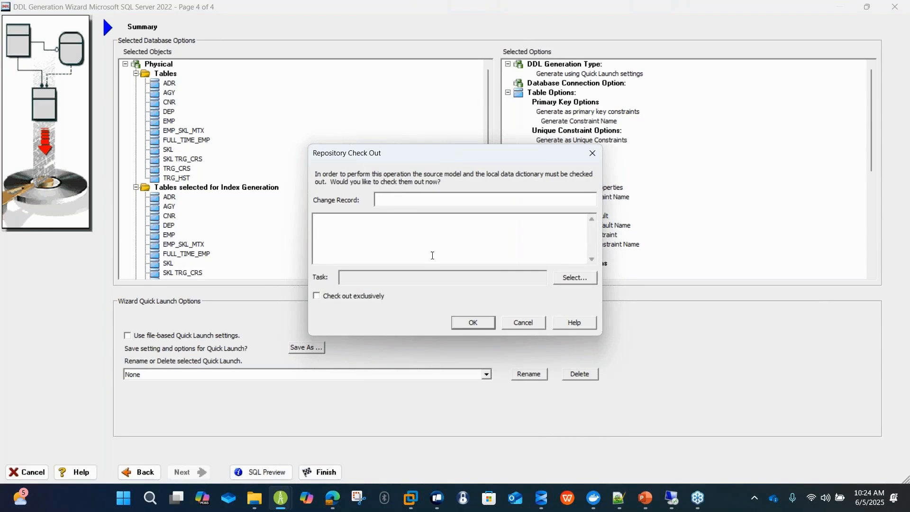
{"action": "type", "text": "Push to Git"}
{"action": "key", "text": "Tab"}
{"action": "type", "text": "First Commit"}
{"action": "left_click", "coordinate": [563, 282]}
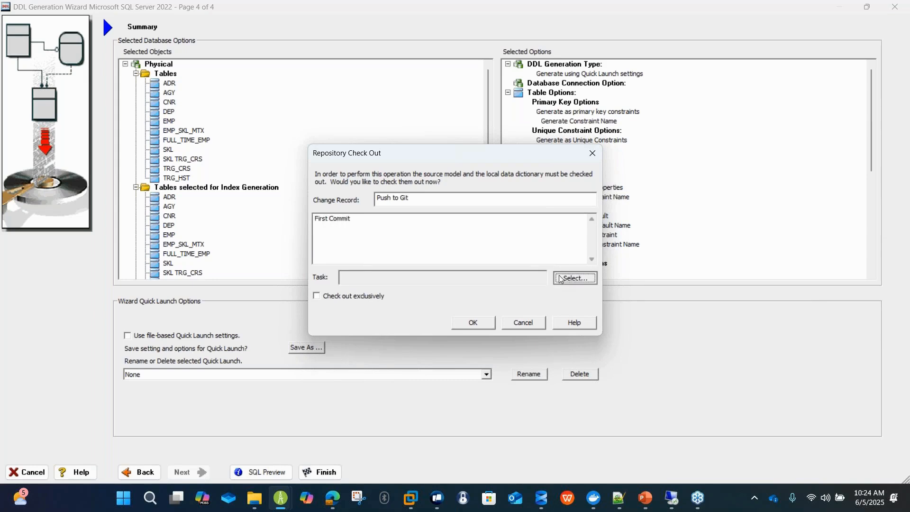
{"action": "left_click", "coordinate": [387, 193]}
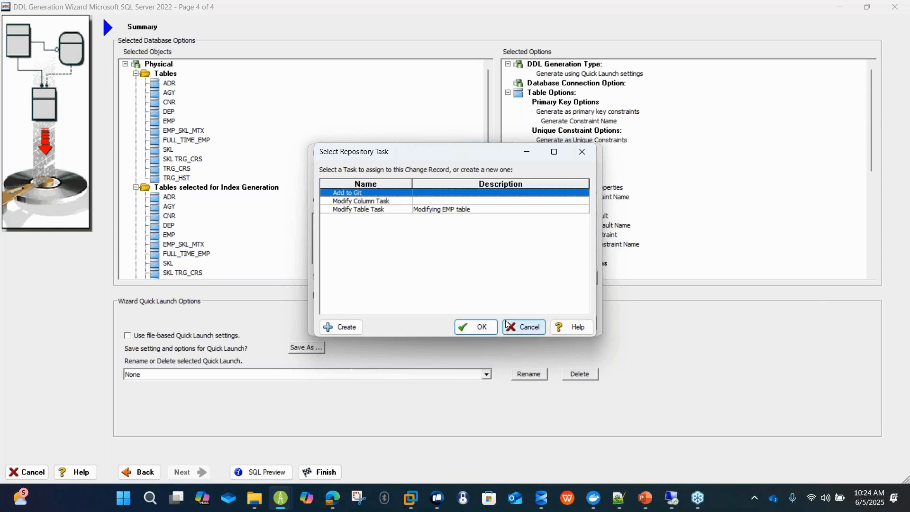
{"action": "left_click", "coordinate": [485, 329]}
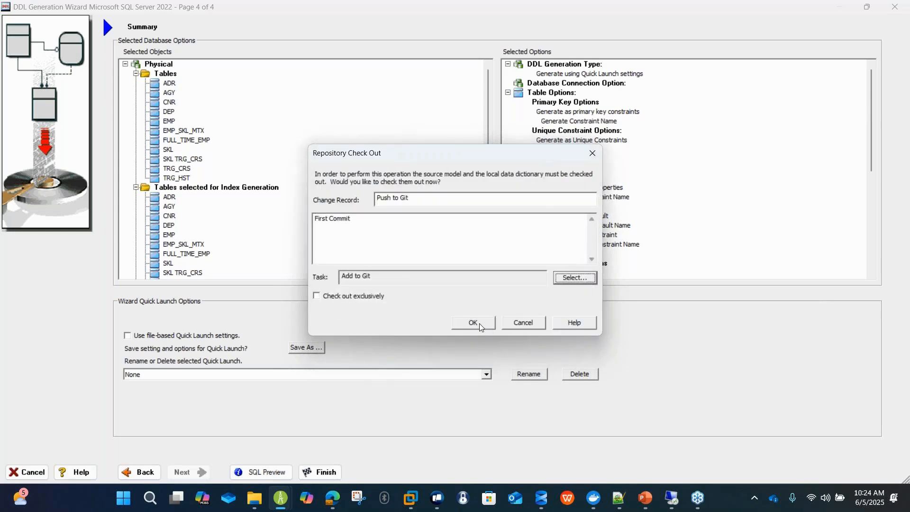
{"action": "left_click", "coordinate": [479, 323]}
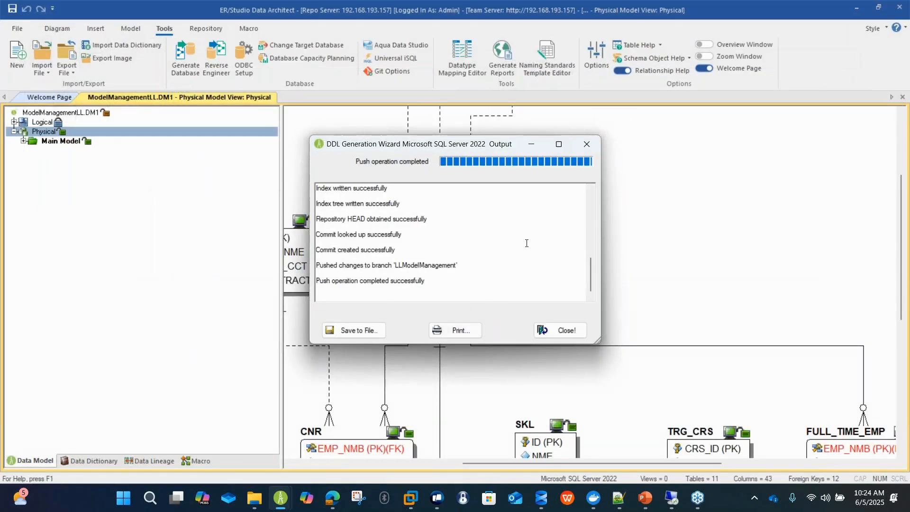
Review the generation output log for the script path, the commit and the push to the branch.
{"action": "left_click", "coordinate": [558, 145]}
{"action": "scroll", "coordinate": [521, 229], "scroll_direction": "up", "scroll_amount": 4}
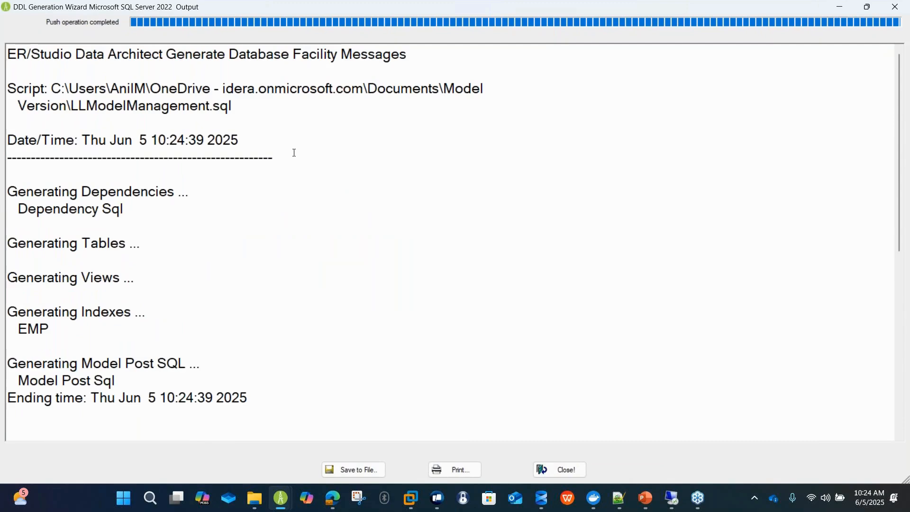
{"action": "scroll", "coordinate": [294, 153], "scroll_direction": "down", "scroll_amount": 10}
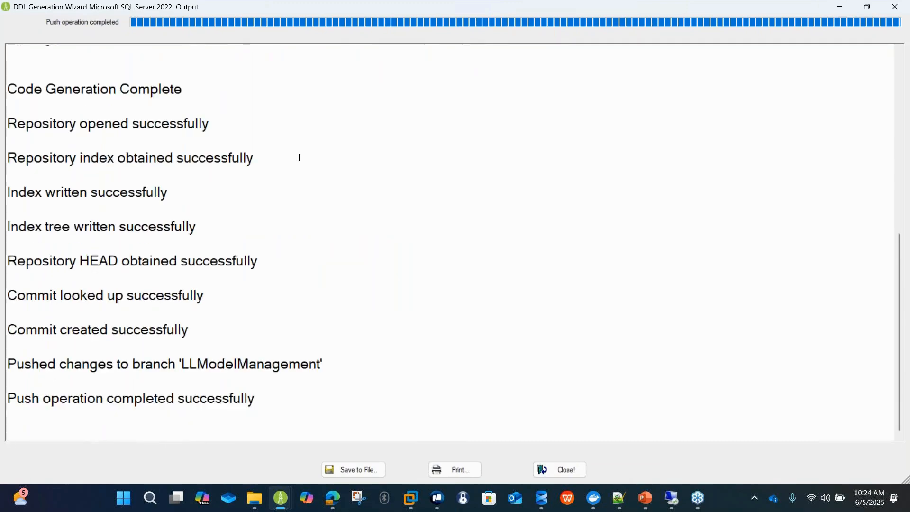
Close the DDL generation output log and the repository check-out status reports.
{"action": "left_click", "coordinate": [569, 471]}
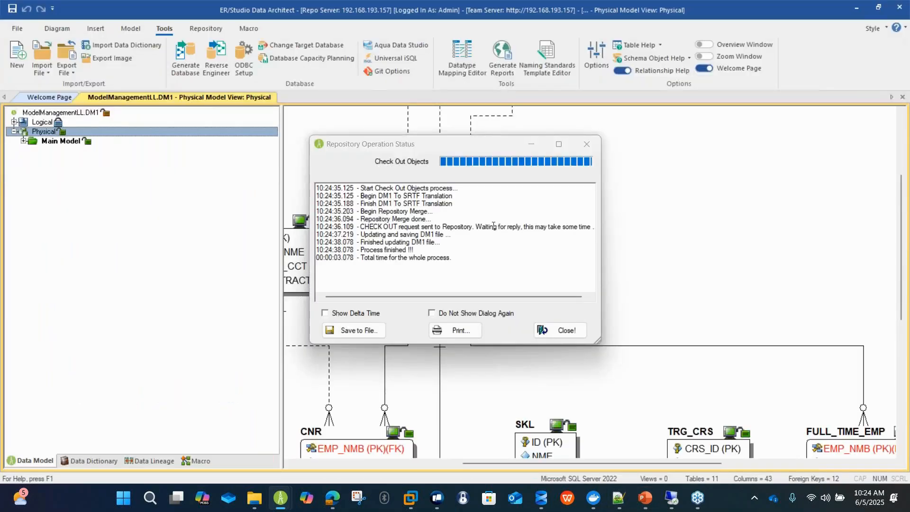
{"action": "left_click", "coordinate": [559, 330]}
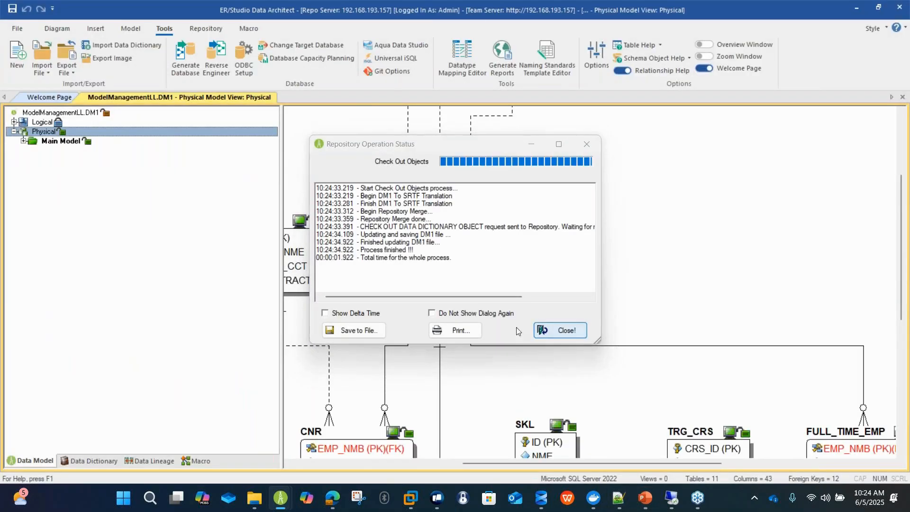
{"action": "left_click", "coordinate": [559, 330]}
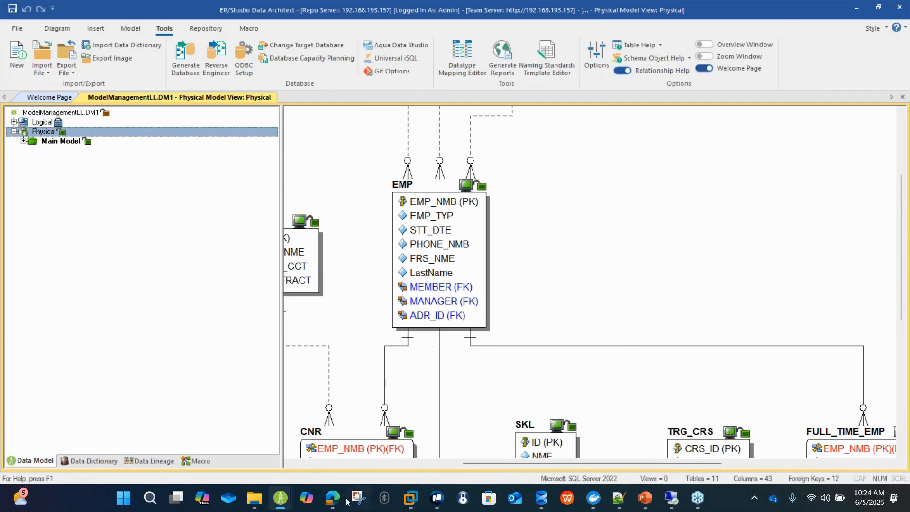
Switch to GitHub in the browser, open LLModelManagement.sql on the LLModelManagement branch and look through its CREATE TABLE statements.
{"action": "mouse_move", "coordinate": [330, 506]}
{"action": "left_click", "coordinate": [363, 459]}
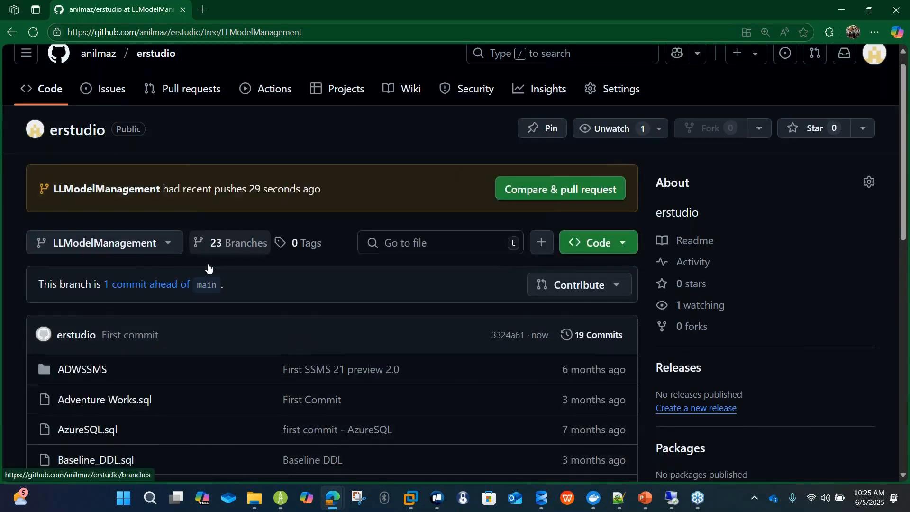
{"action": "scroll", "coordinate": [208, 267], "scroll_direction": "down", "scroll_amount": 3}
{"action": "scroll", "coordinate": [157, 294], "scroll_direction": "down", "scroll_amount": 2}
{"action": "left_click", "coordinate": [116, 304]}
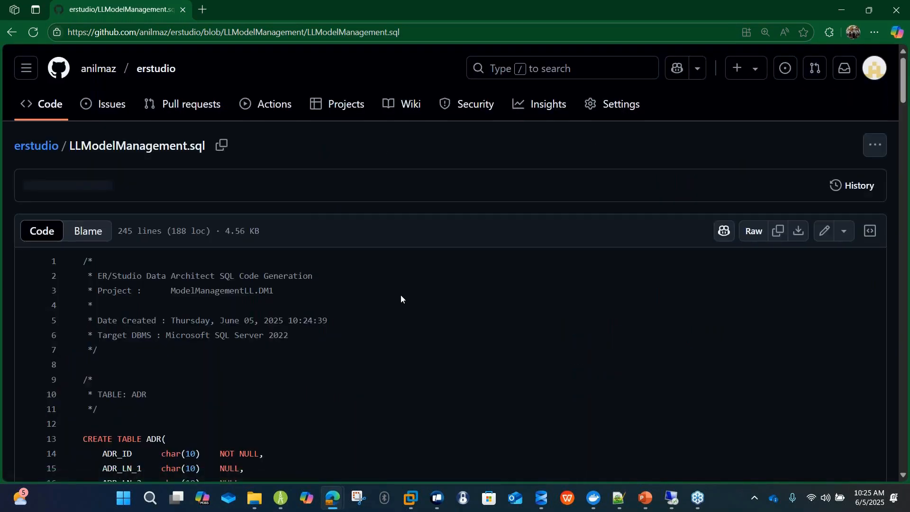
{"action": "scroll", "coordinate": [408, 302], "scroll_direction": "down", "scroll_amount": 10}
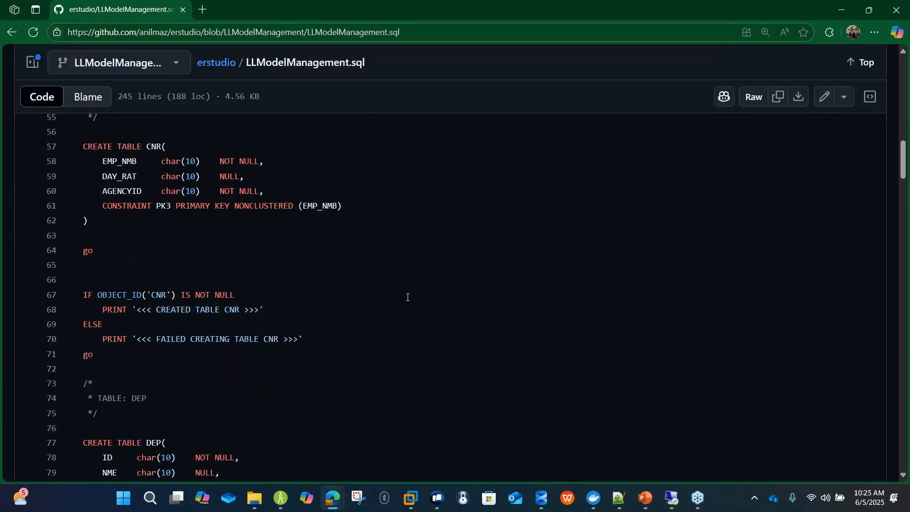
{"action": "scroll", "coordinate": [408, 297], "scroll_direction": "up", "scroll_amount": 10}
{"action": "scroll", "coordinate": [407, 297], "scroll_direction": "up", "scroll_amount": 3}
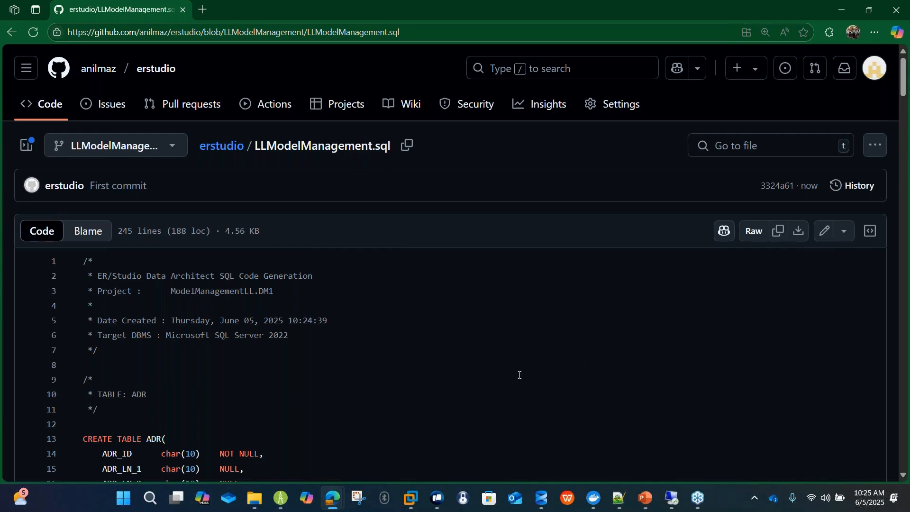
Switch back to ER/Studio Data Architect, rename the EMP table's LastName column to SURNAME and save the model.
{"action": "mouse_move", "coordinate": [282, 497]}
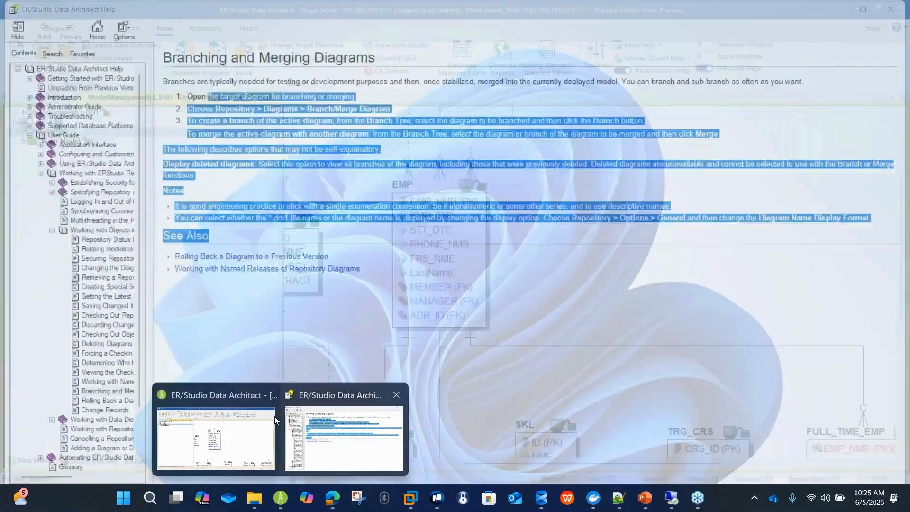
{"action": "left_click", "coordinate": [274, 417]}
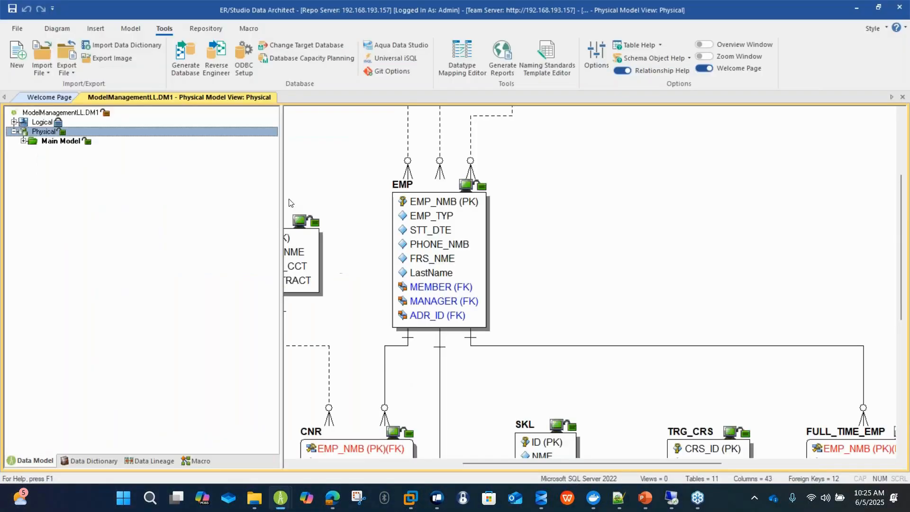
{"action": "left_click", "coordinate": [435, 253]}
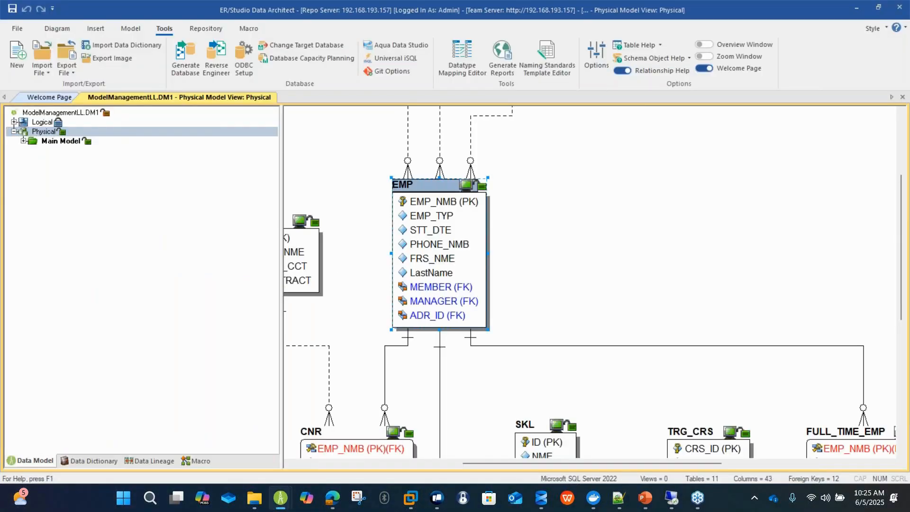
{"action": "double_click", "coordinate": [435, 255]}
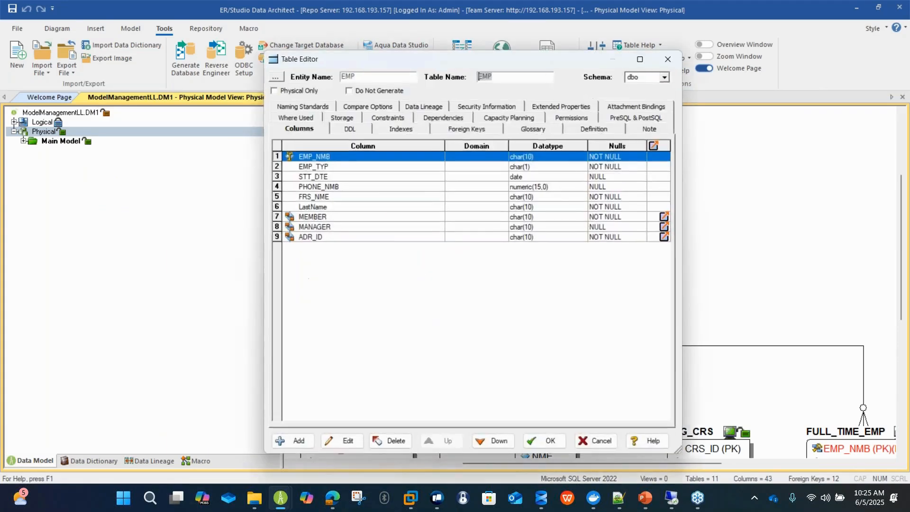
{"action": "left_click", "coordinate": [350, 209]}
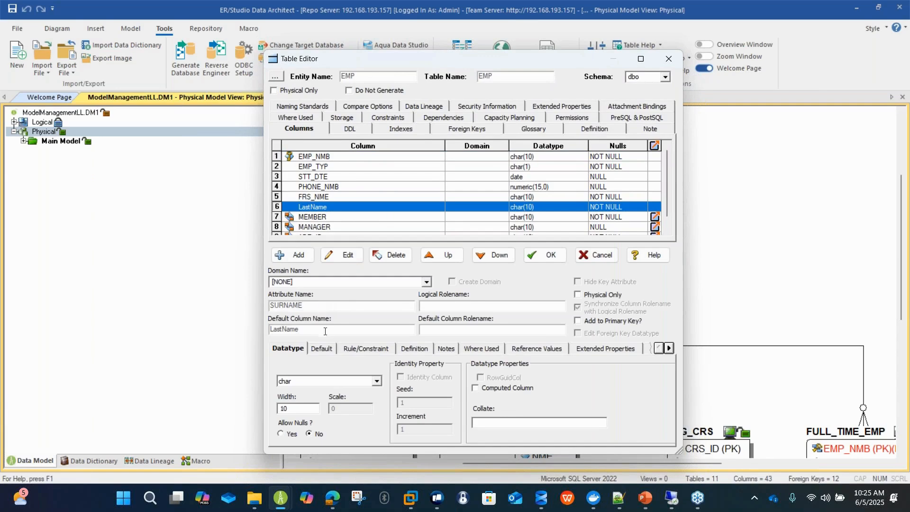
{"action": "left_click_drag", "start_coordinate": [326, 331], "coordinate": [223, 327]}
{"action": "type", "text": "SURNAME"}
{"action": "left_click", "coordinate": [350, 255]}
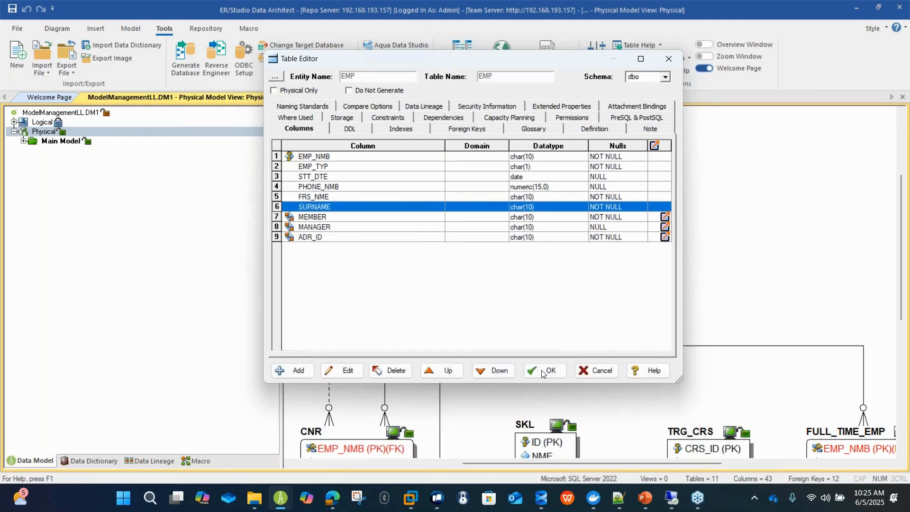
{"action": "left_click", "coordinate": [543, 373]}
{"action": "key", "text": "ctrl+s"}
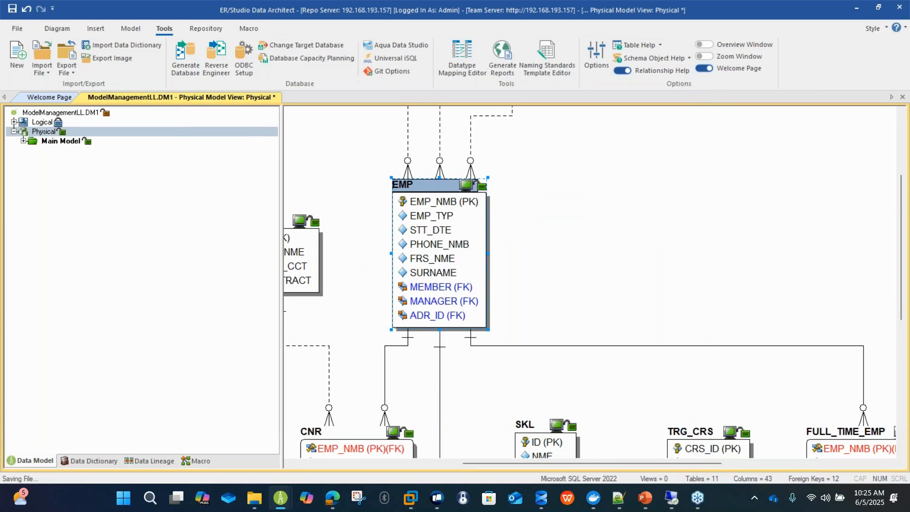
Check in the EMP table to the repository with an empty change record, reviewing changes first and auto publish enabled.
{"action": "right_click", "coordinate": [452, 230]}
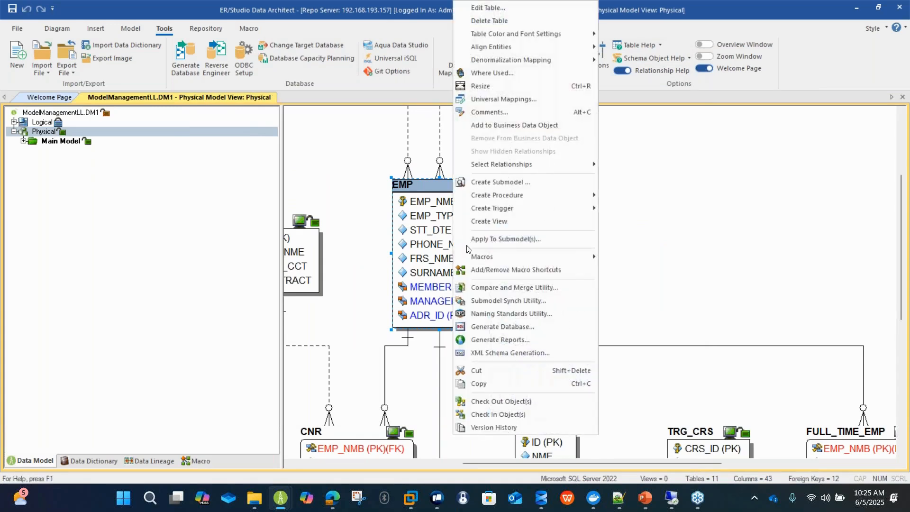
{"action": "left_click", "coordinate": [524, 414]}
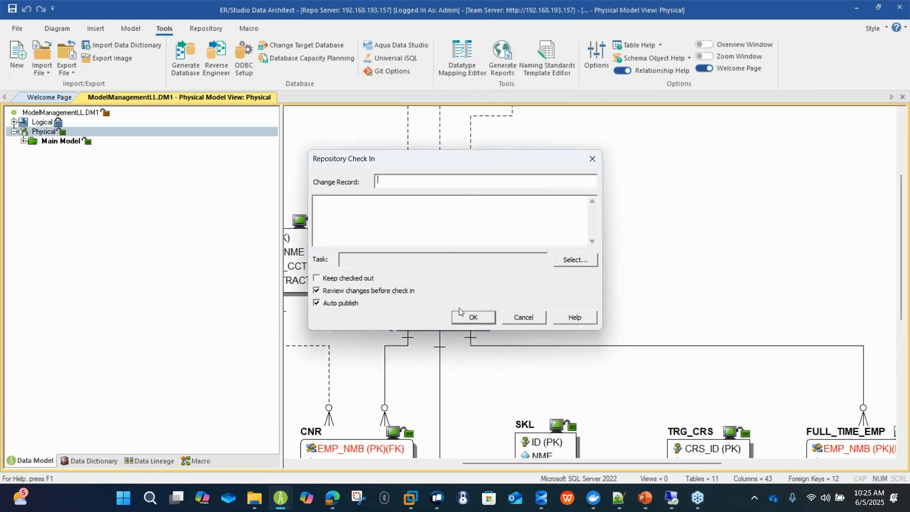
{"action": "left_click", "coordinate": [461, 318]}
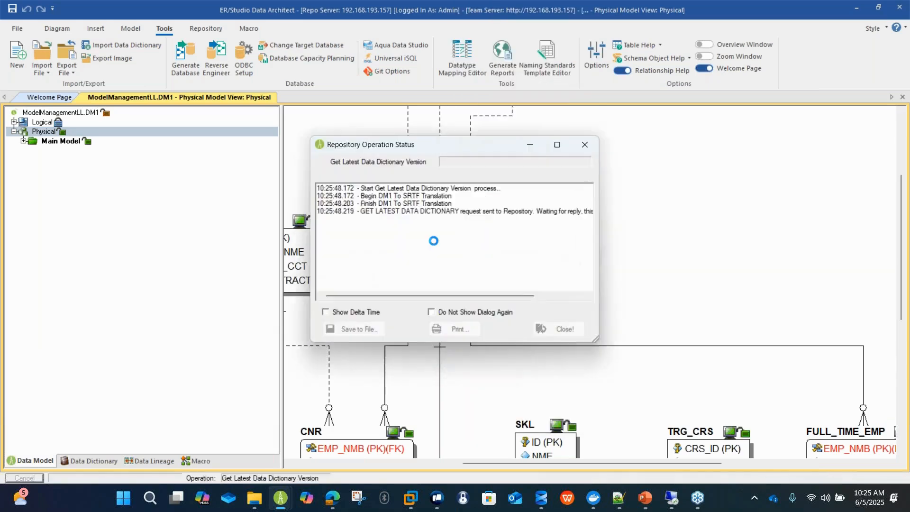
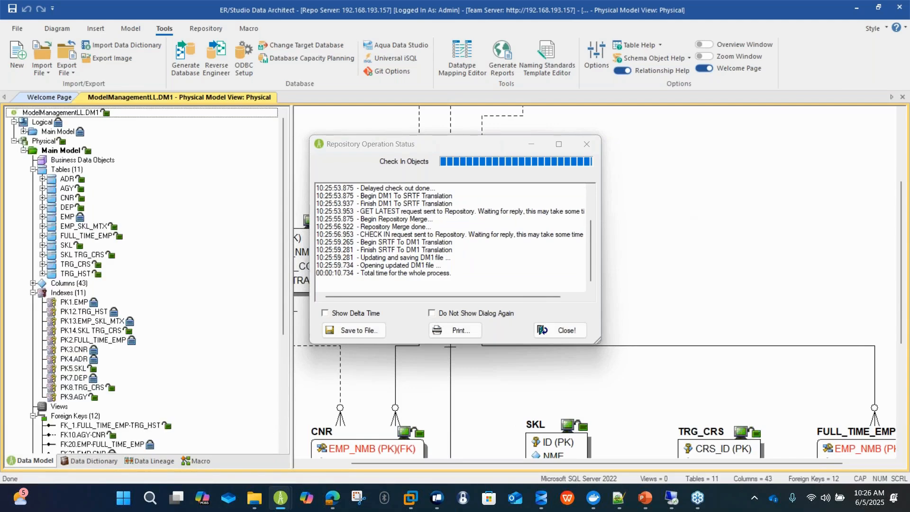
Start a Compare and Merge on the EMP table against a file from Git, accepting the pull of the latest remote changes.
{"action": "left_click", "coordinate": [575, 336]}
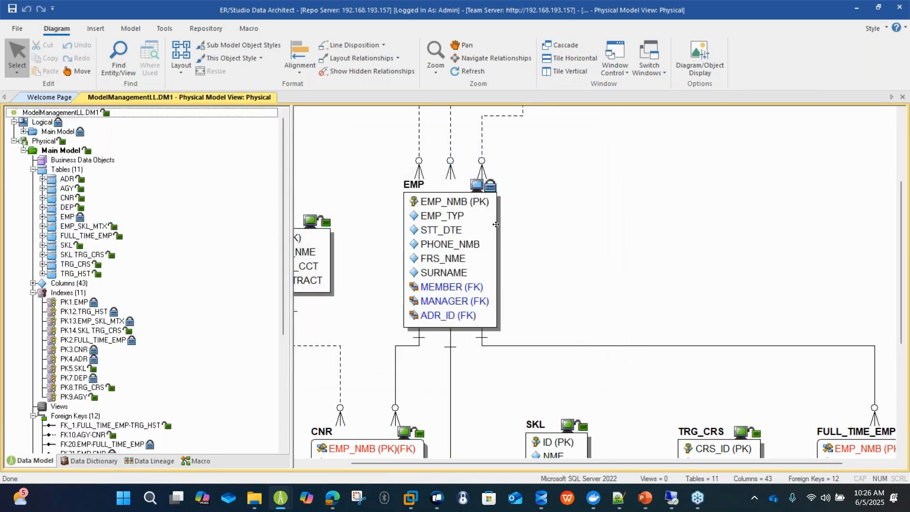
{"action": "right_click", "coordinate": [442, 221]}
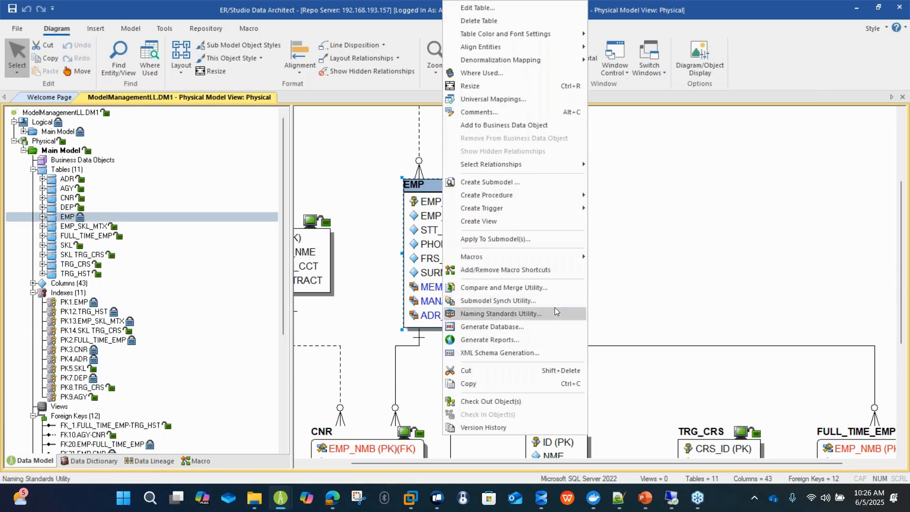
{"action": "left_click", "coordinate": [560, 284]}
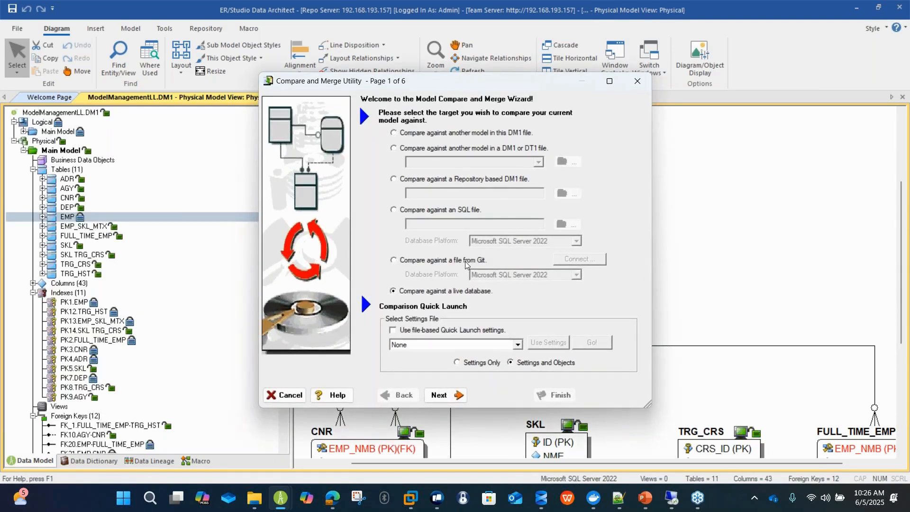
{"action": "left_click", "coordinate": [465, 261]}
{"action": "left_click", "coordinate": [586, 262]}
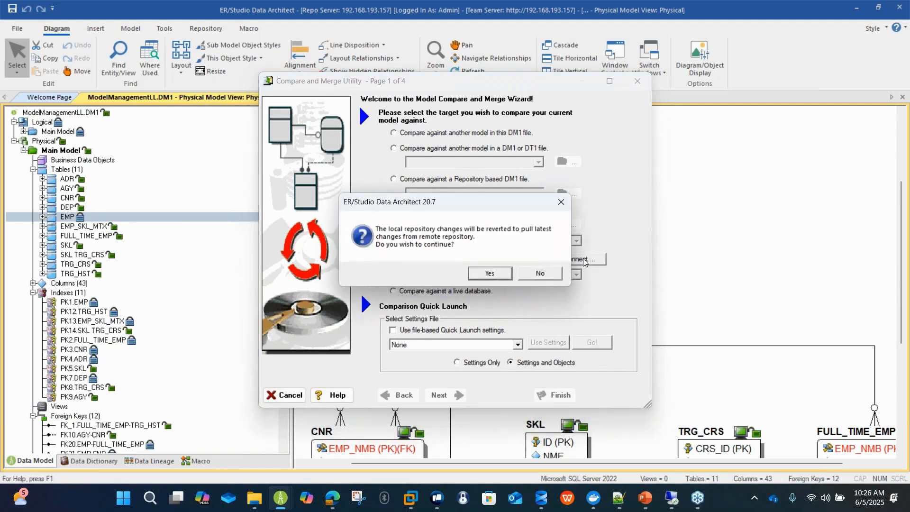
{"action": "left_click", "coordinate": [490, 274]}
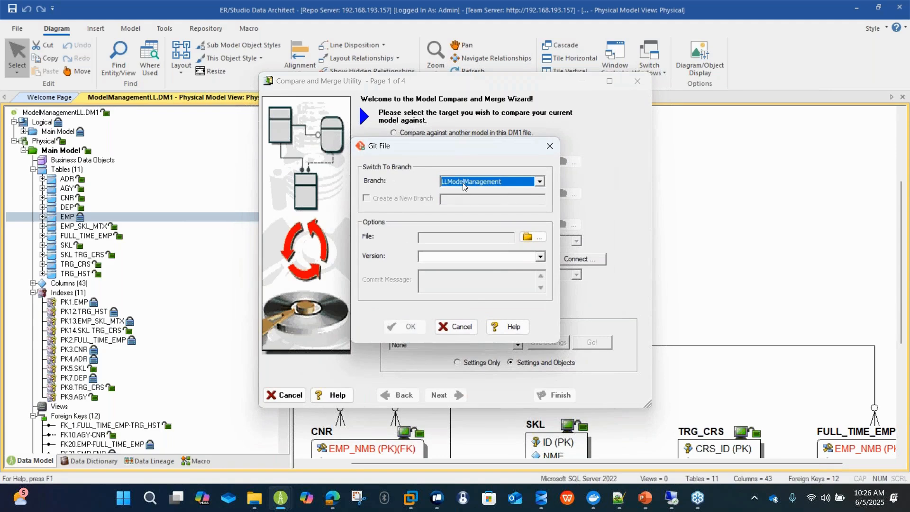
Select LLModelManagement.sql on the LLModelManagement branch at version First commit #3324a61 as the comparison file.
{"action": "left_click", "coordinate": [541, 257]}
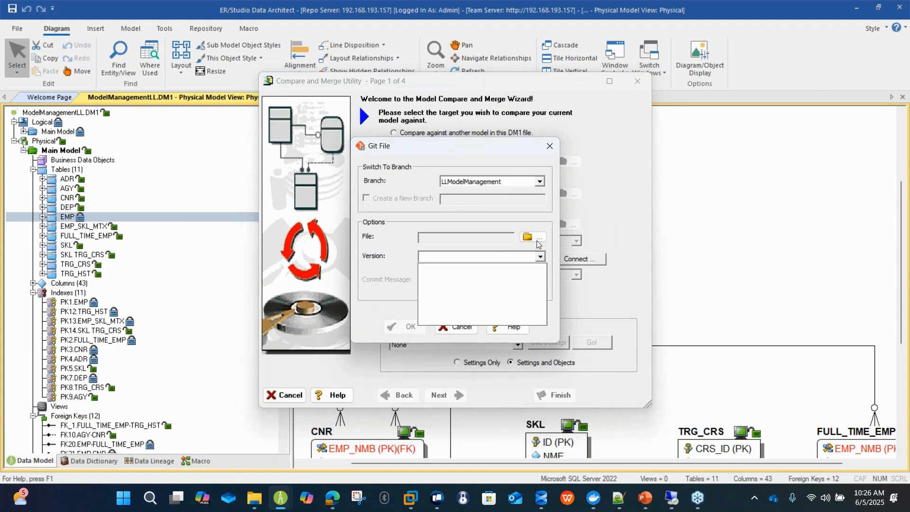
{"action": "left_click", "coordinate": [537, 239]}
{"action": "left_click", "coordinate": [537, 238]}
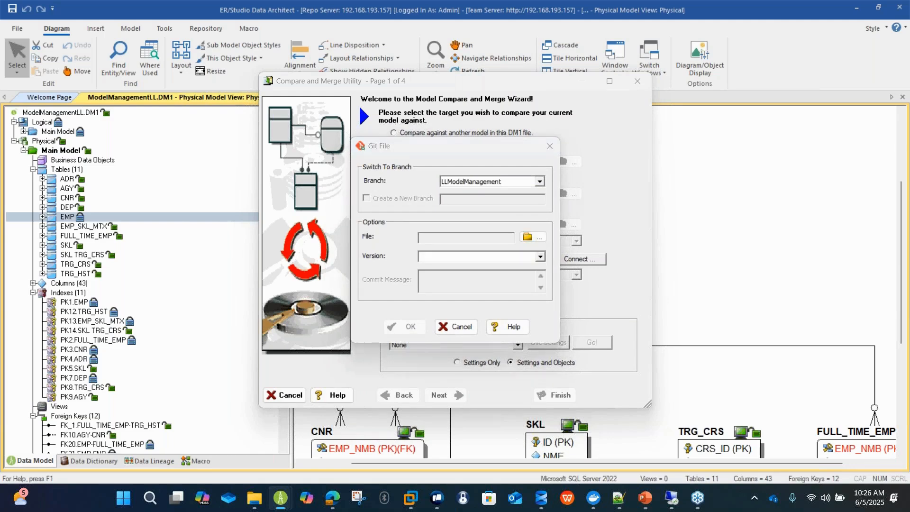
{"action": "scroll", "coordinate": [550, 323], "scroll_direction": "down", "scroll_amount": 2}
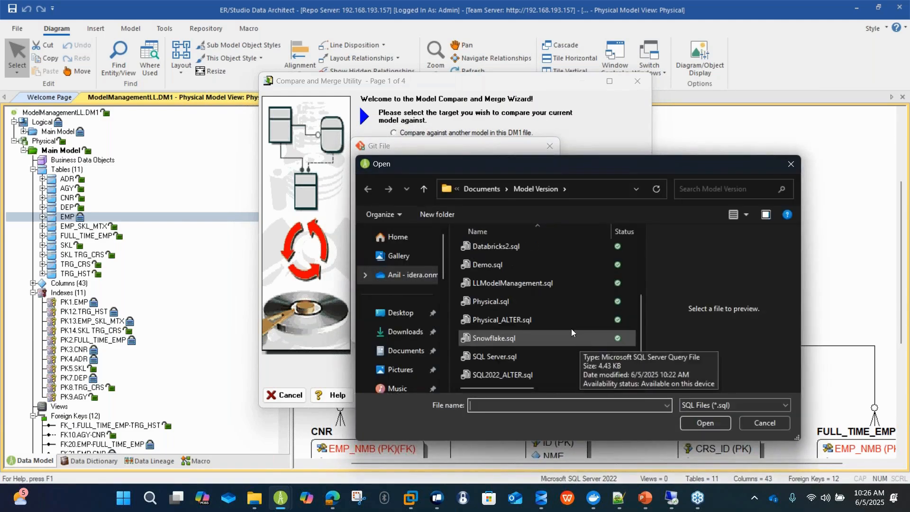
{"action": "double_click", "coordinate": [551, 283]}
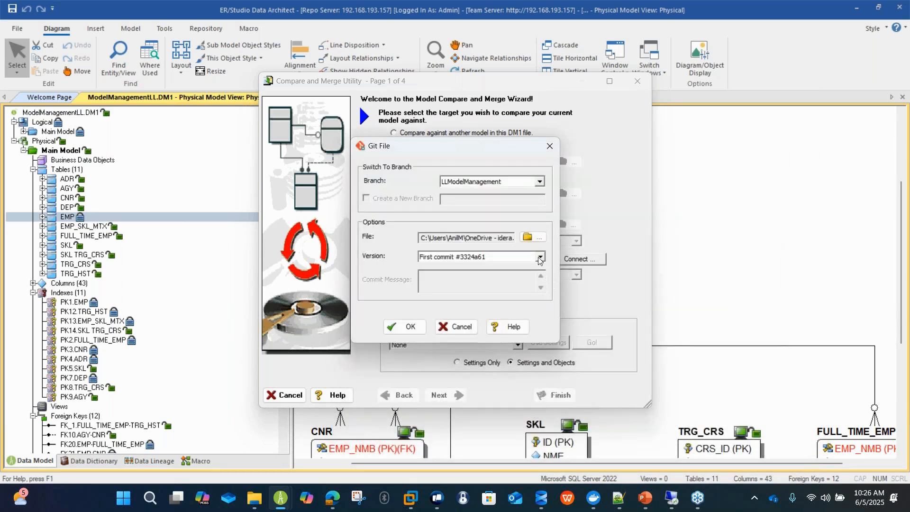
{"action": "left_click", "coordinate": [539, 257]}
{"action": "left_click", "coordinate": [410, 327]}
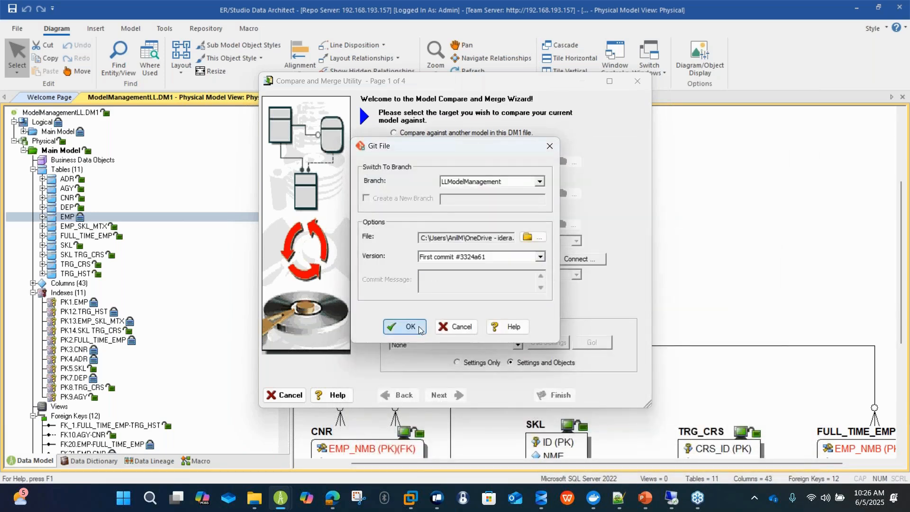
Enable generating a .sql file for changes merged to the target model in the comparison options.
{"action": "left_click", "coordinate": [441, 395]}
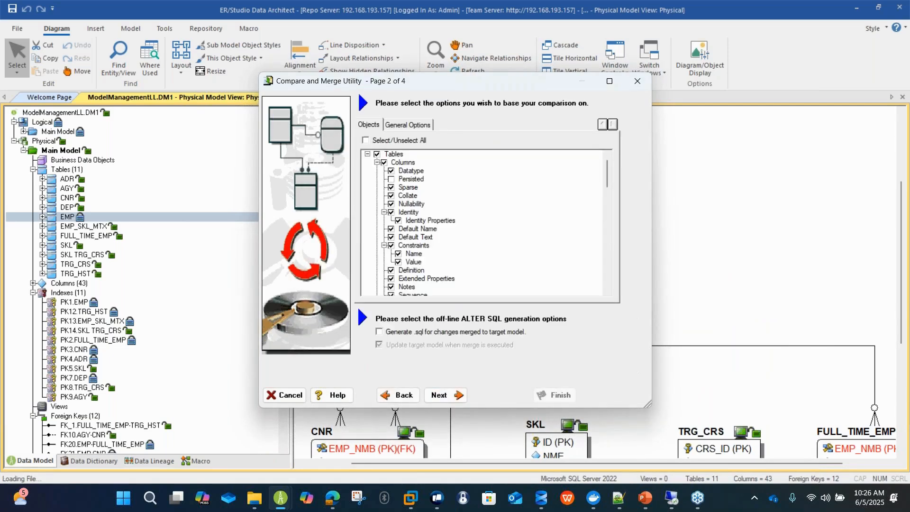
{"action": "left_click", "coordinate": [467, 333]}
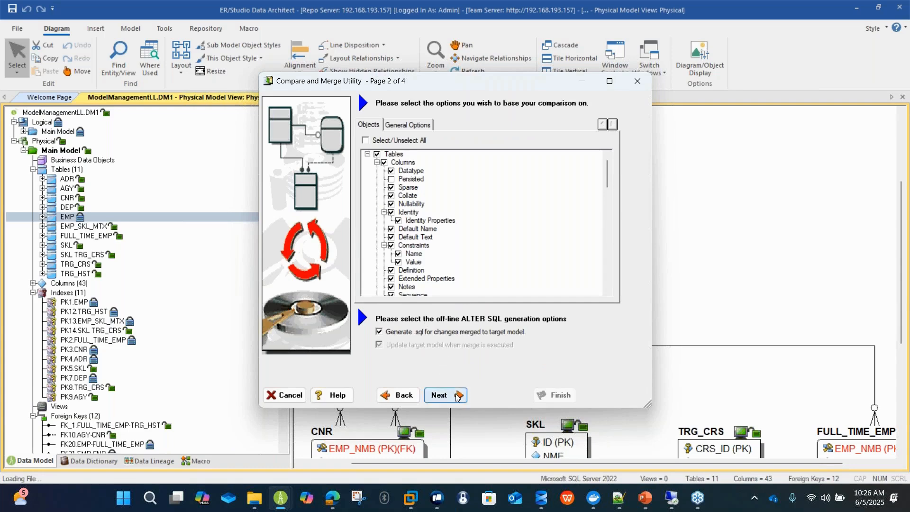
{"action": "left_click", "coordinate": [439, 395]}
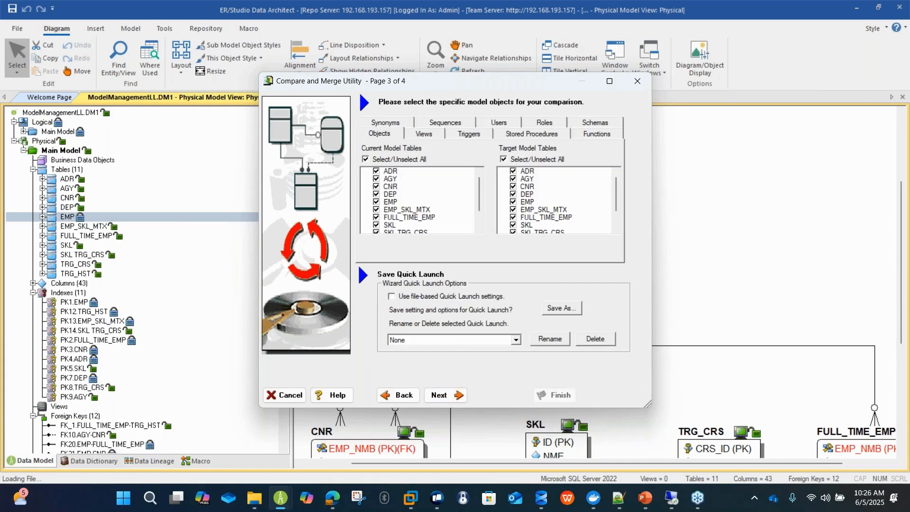
Limit the comparison to the EMP table in both the current and the target model.
{"action": "left_click", "coordinate": [377, 159]}
{"action": "left_click", "coordinate": [534, 162]}
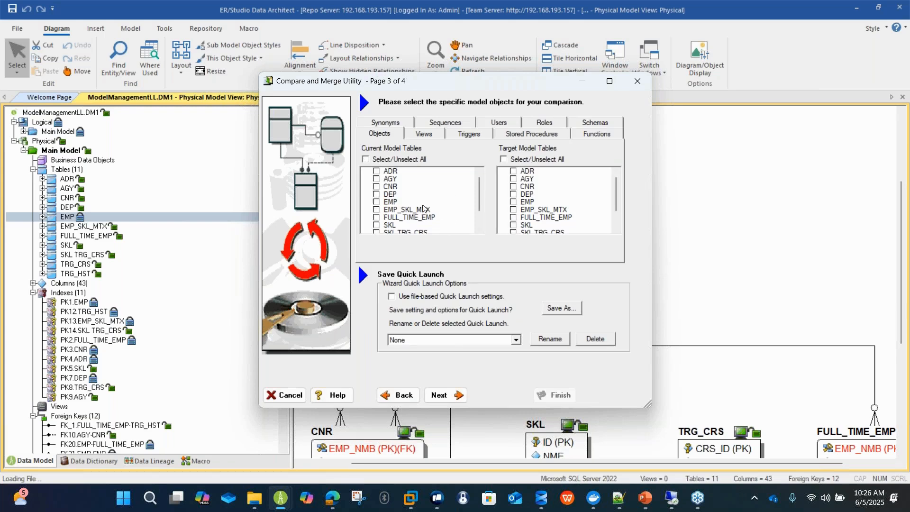
{"action": "left_click", "coordinate": [376, 202]}
{"action": "left_click", "coordinate": [513, 203]}
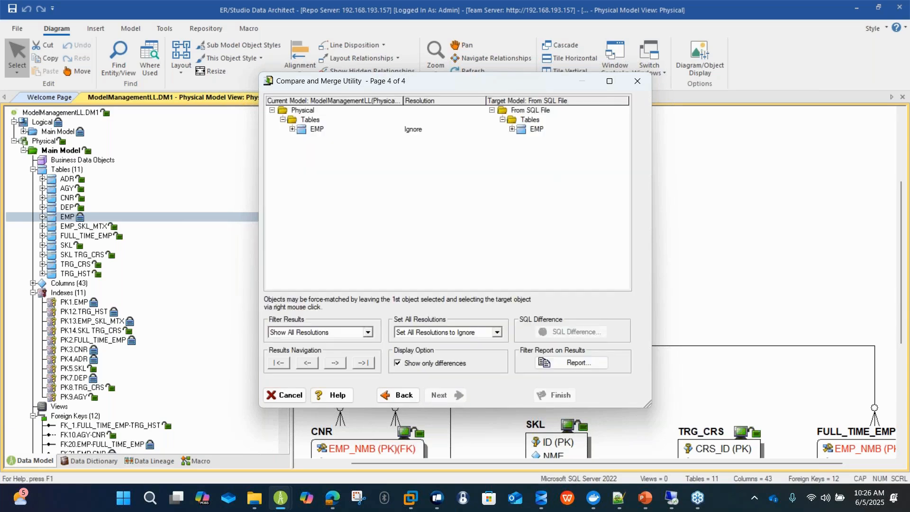
Expand the EMP column differences and set the resolution of SURNAME against LastName to Merge into Target.
{"action": "left_click", "coordinate": [292, 129]}
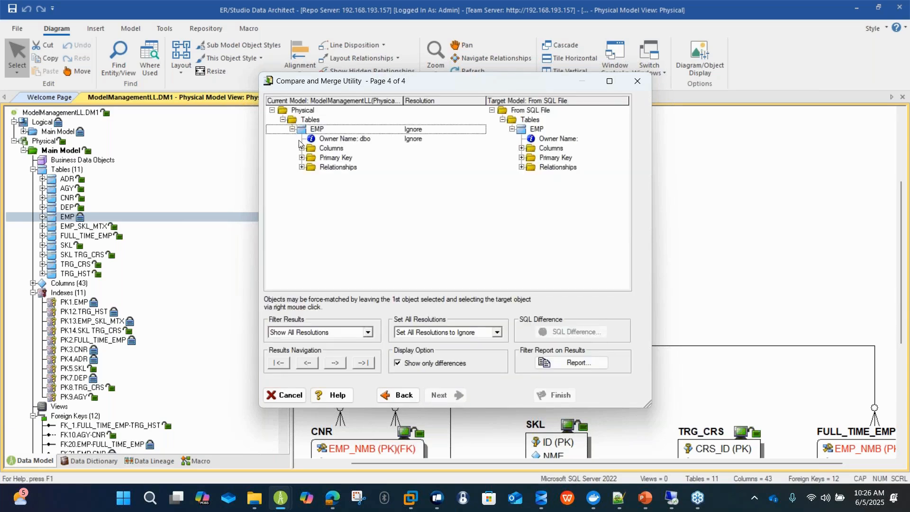
{"action": "left_click", "coordinate": [299, 141]}
{"action": "left_click", "coordinate": [302, 149]}
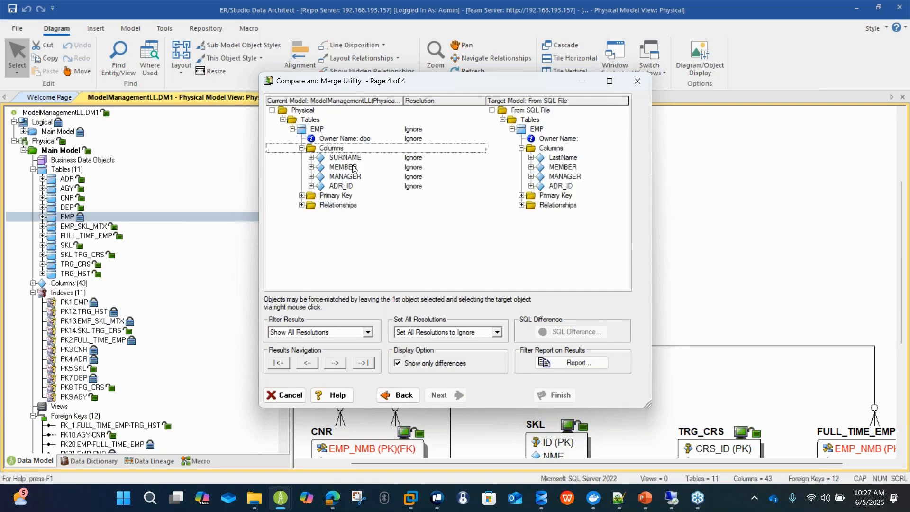
{"action": "left_click", "coordinate": [506, 158]}
{"action": "left_click", "coordinate": [480, 157]}
{"action": "left_click", "coordinate": [480, 159]}
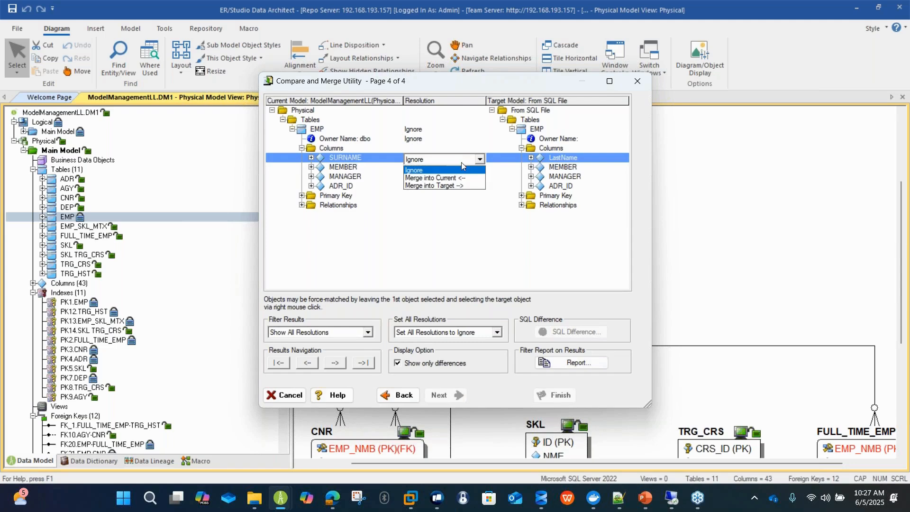
{"action": "left_click", "coordinate": [471, 189]}
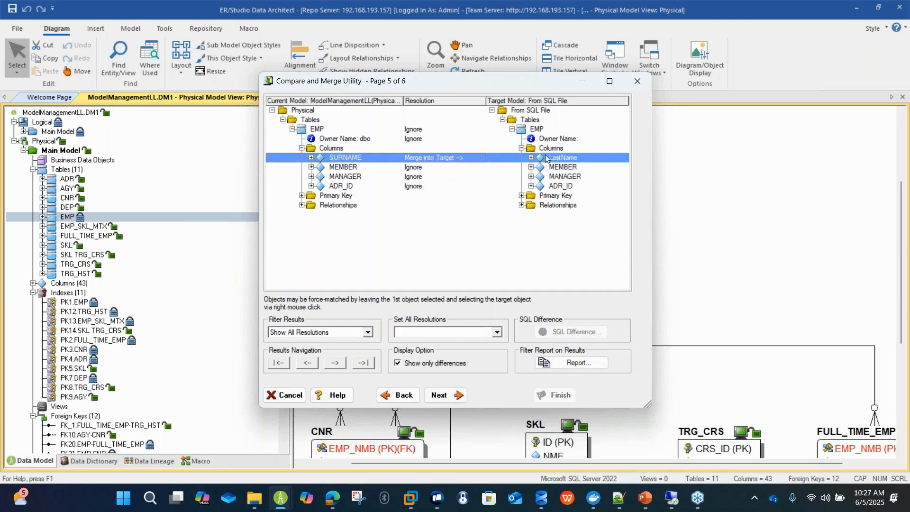
{"action": "left_click", "coordinate": [439, 396]}
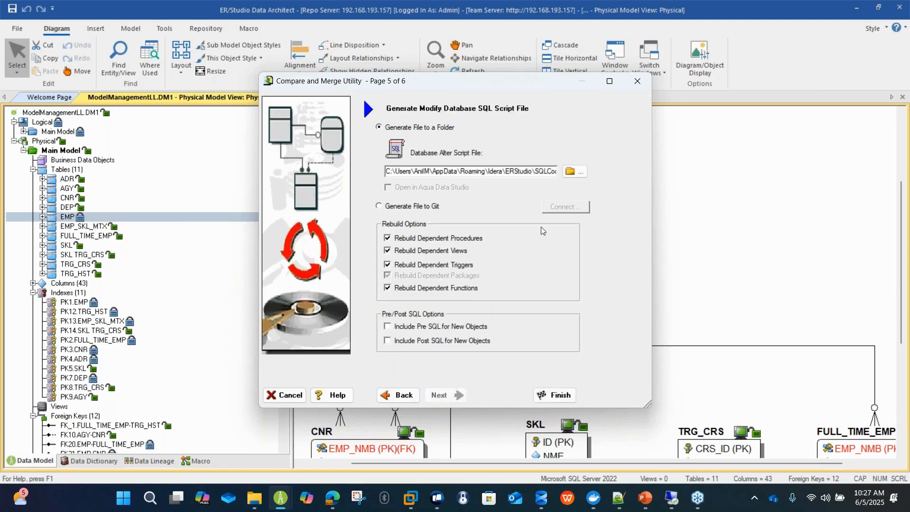
Set the alter script to be generated to Git on the LLModelManagement branch with the commit message "modified surname".
{"action": "left_click_drag", "start_coordinate": [523, 172], "coordinate": [583, 168]}
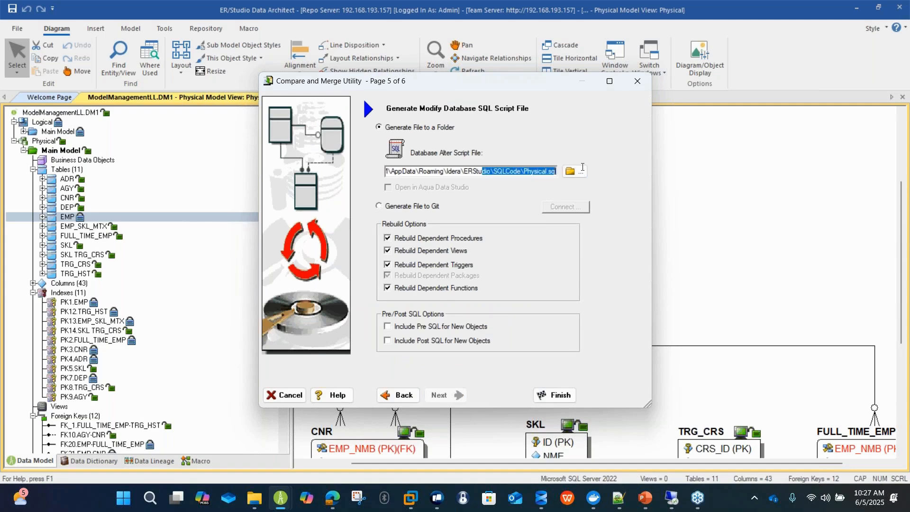
{"action": "left_click", "coordinate": [522, 171]}
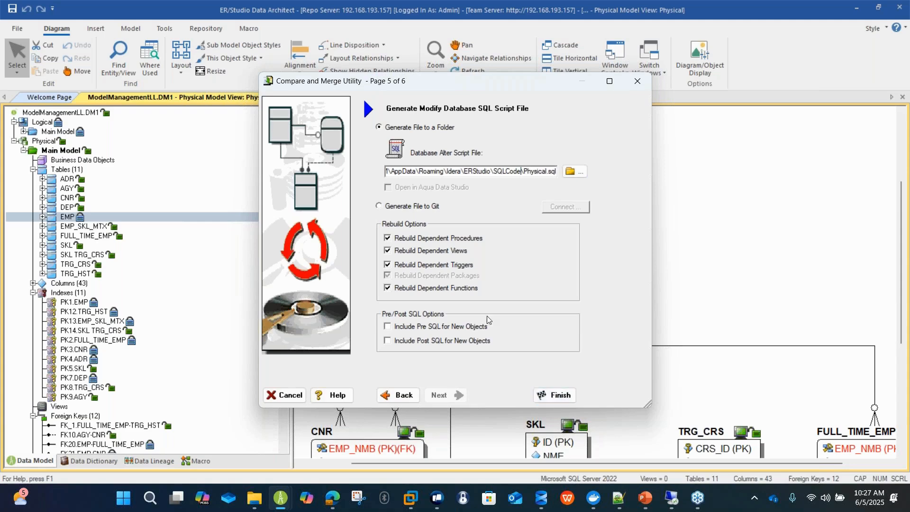
{"action": "left_click", "coordinate": [437, 207]}
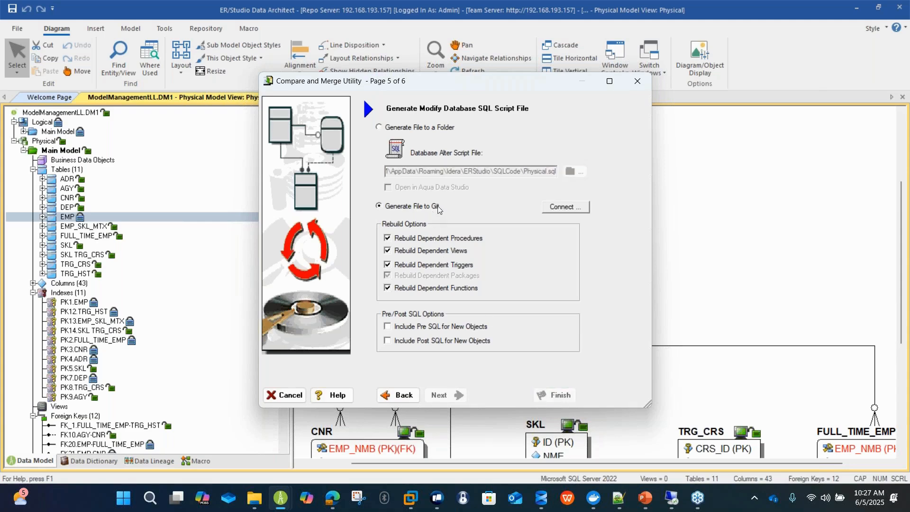
{"action": "left_click", "coordinate": [566, 209]}
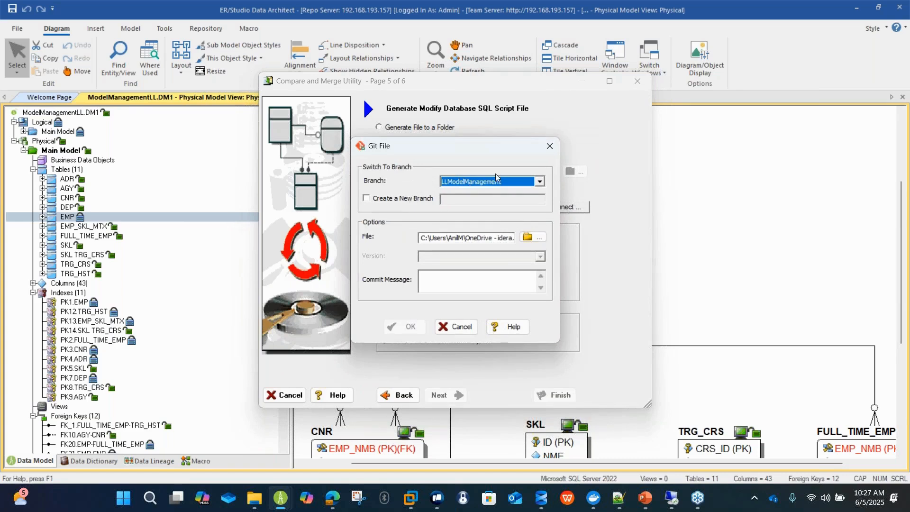
{"action": "left_click", "coordinate": [486, 283]}
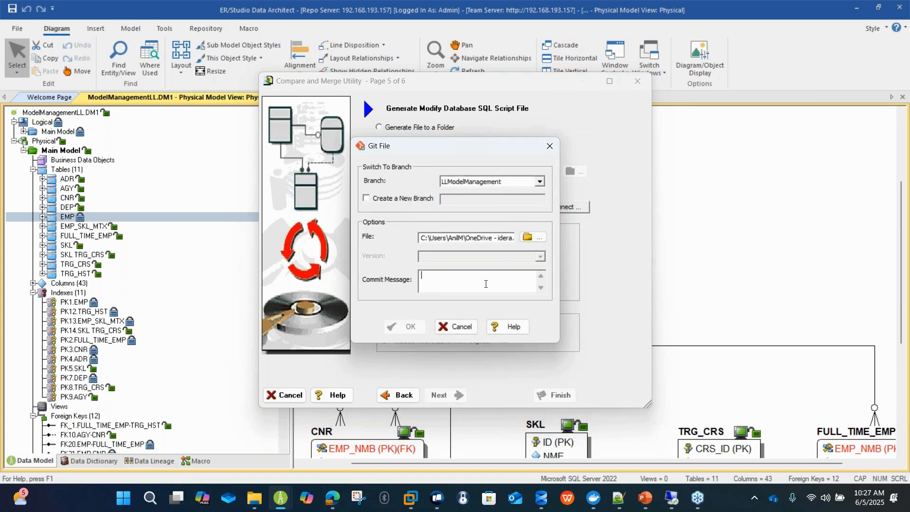
{"action": "type", "text": "modified surname"}
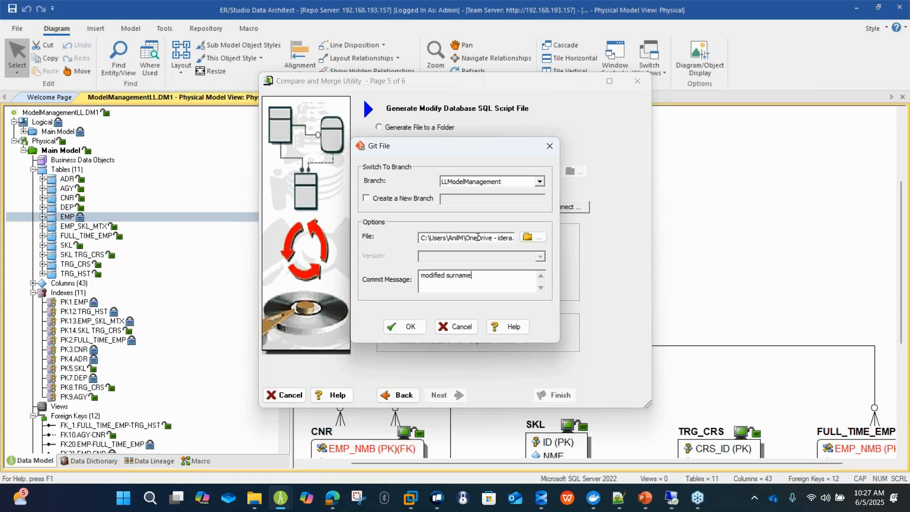
Rename the Git alter script file to LLModelManagement_ALTER.sql and accept the Git file settings.
{"action": "left_click_drag", "start_coordinate": [476, 237], "coordinate": [595, 239]}
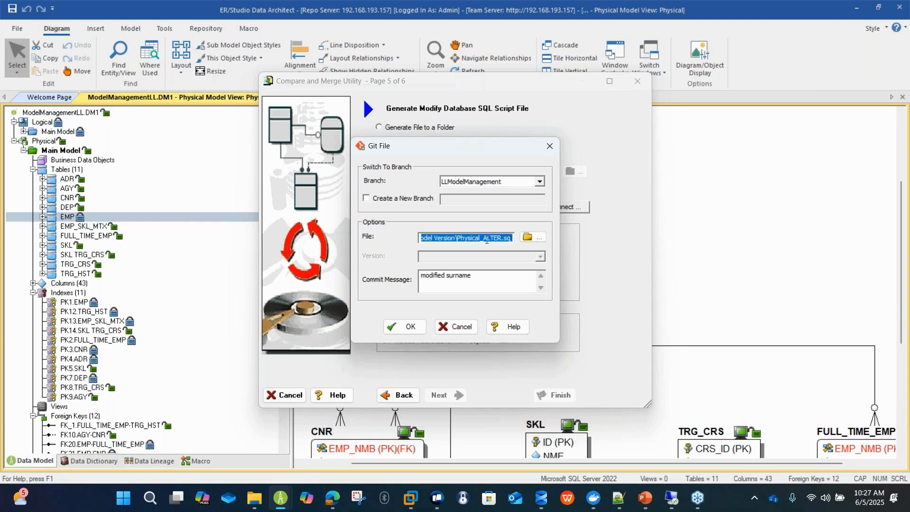
{"action": "left_click", "coordinate": [481, 237]}
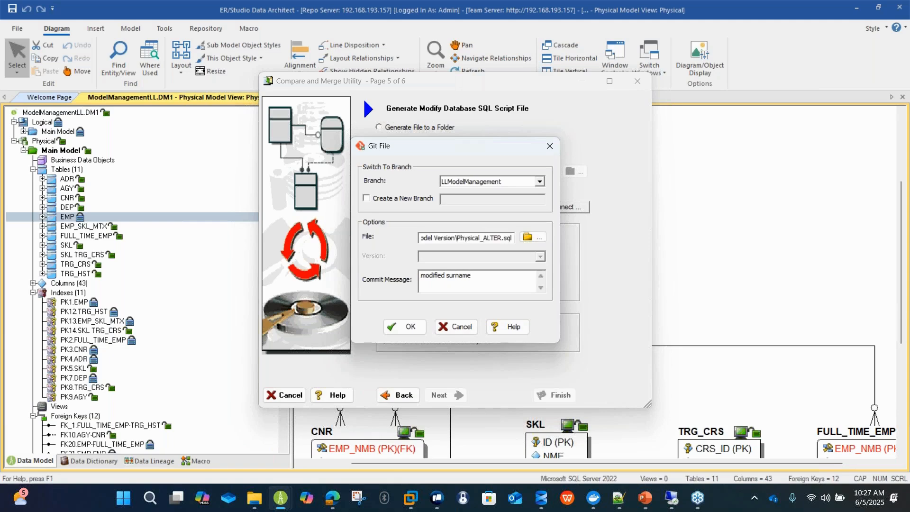
{"action": "key", "text": "BackSpace"}
{"action": "key", "text": "BackSpace"}
{"action": "key", "text": "BackSpace"}
{"action": "key", "text": "BackSpace"}
{"action": "key", "text": "BackSpace"}
{"action": "key", "text": "BackSpace"}
{"action": "key", "text": "BackSpace"}
{"action": "key", "text": "BackSpace"}
{"action": "type", "text": "LLModelManagement"}
{"action": "left_click", "coordinate": [407, 326]}
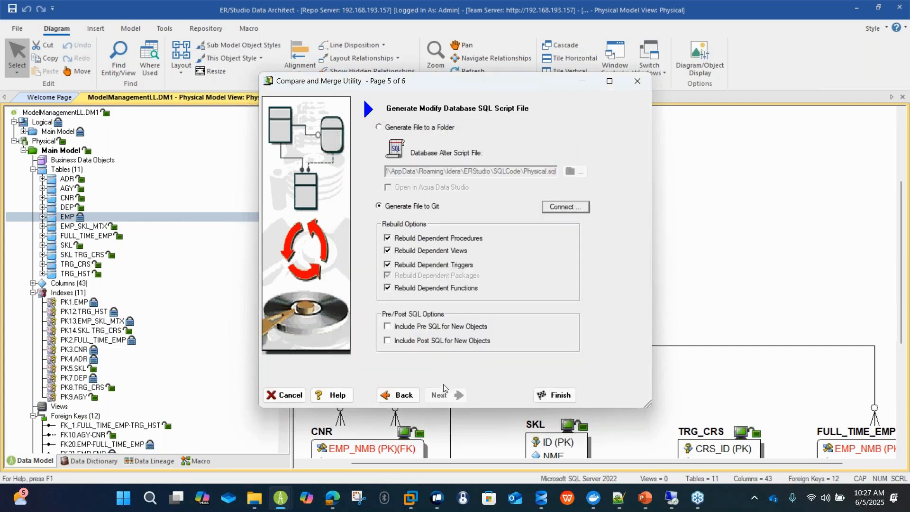
Finish the merge to push the alter script to Git, decline loading it into the SQL utility and close the Git log.
{"action": "left_click", "coordinate": [539, 396]}
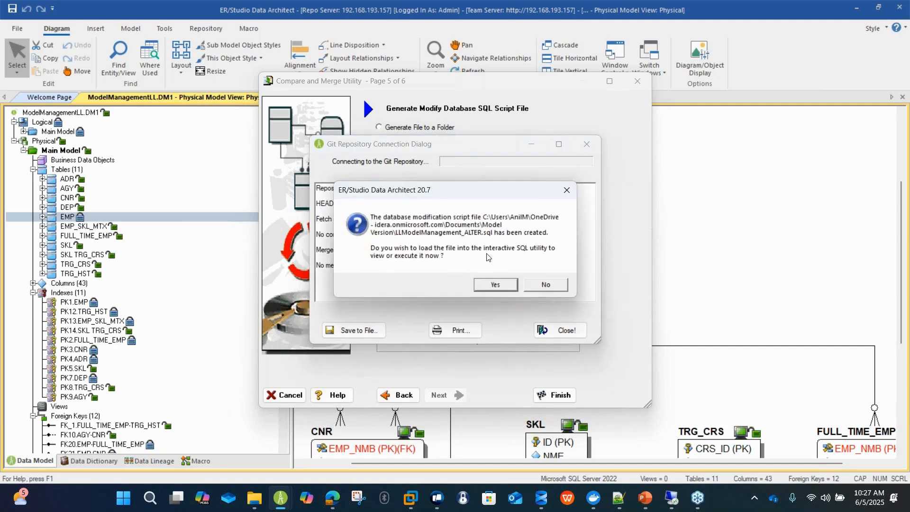
{"action": "left_click_drag", "start_coordinate": [475, 193], "coordinate": [647, 158]}
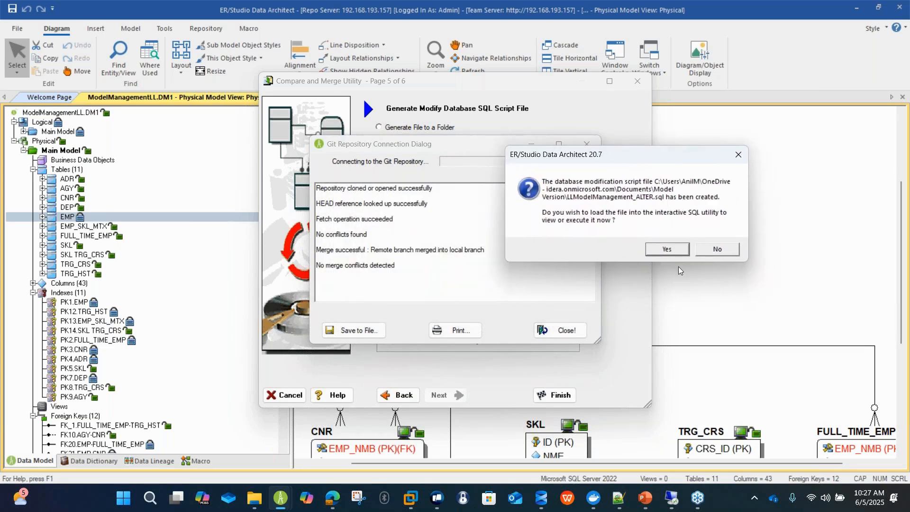
{"action": "left_click", "coordinate": [718, 249]}
{"action": "left_click", "coordinate": [556, 331]}
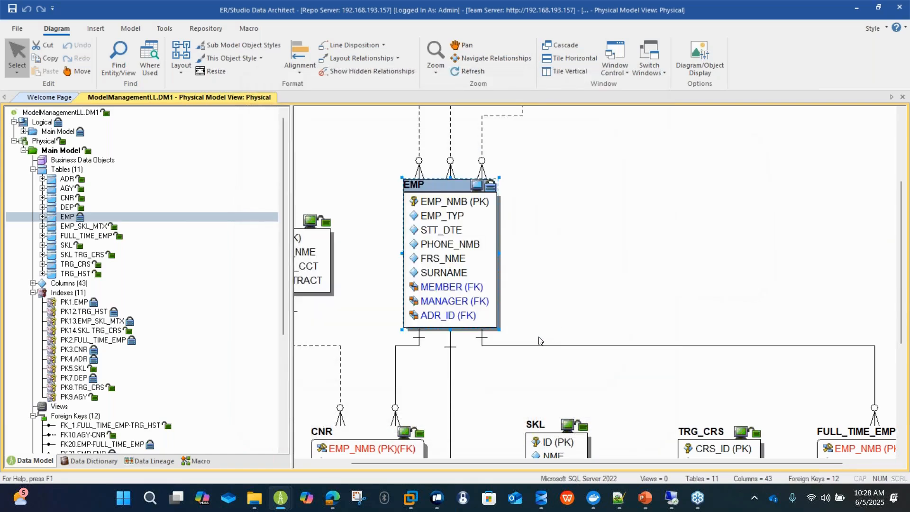
Switch to GitHub in the browser and examine LLModelManagement_ALTER.sql on the LLModelManagement branch of the erstudio repository.
{"action": "mouse_move", "coordinate": [338, 493]}
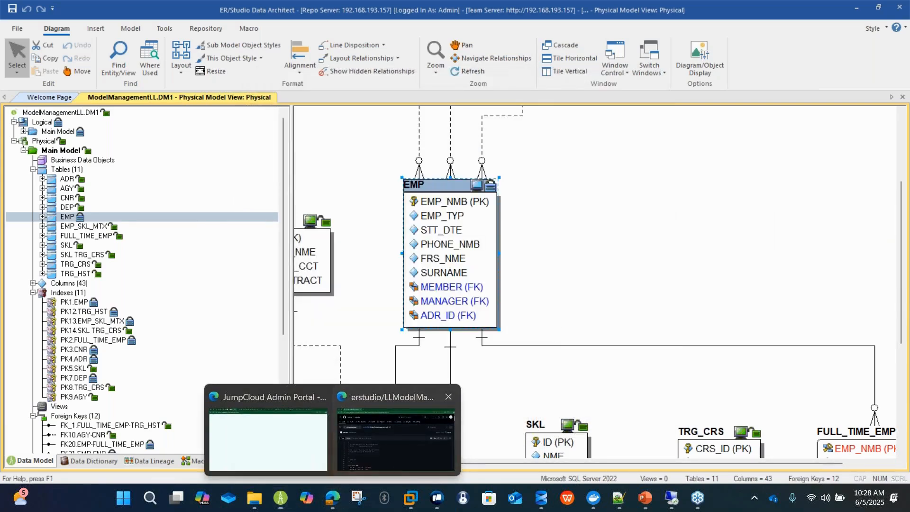
{"action": "left_click", "coordinate": [353, 466]}
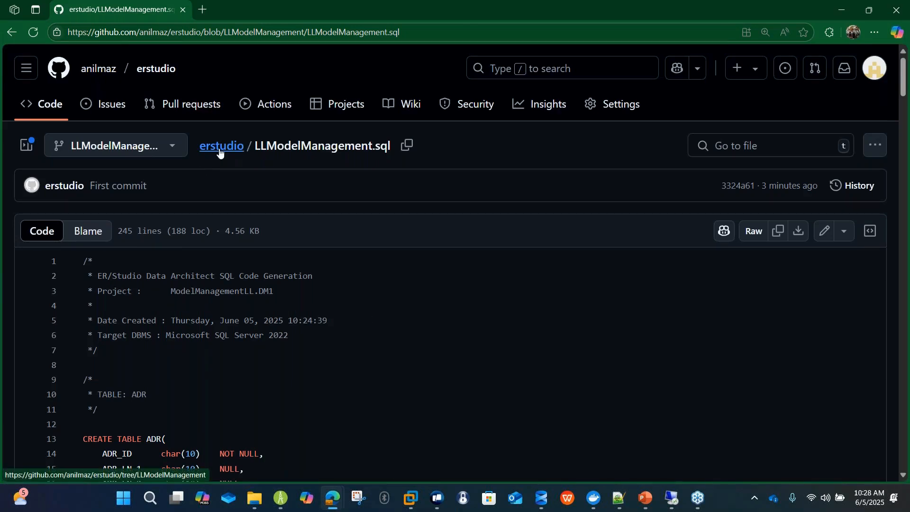
{"action": "left_click", "coordinate": [242, 145]}
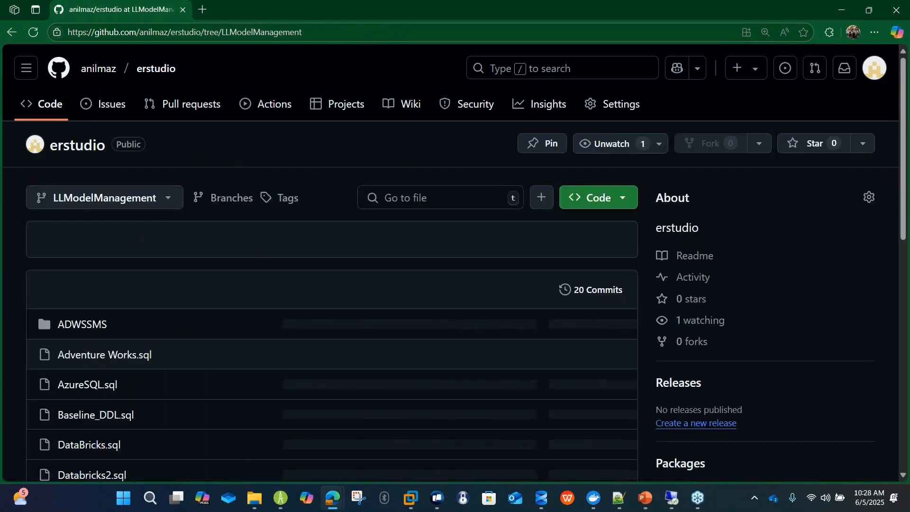
{"action": "scroll", "coordinate": [436, 354], "scroll_direction": "down", "scroll_amount": 3}
{"action": "scroll", "coordinate": [437, 353], "scroll_direction": "down", "scroll_amount": 5}
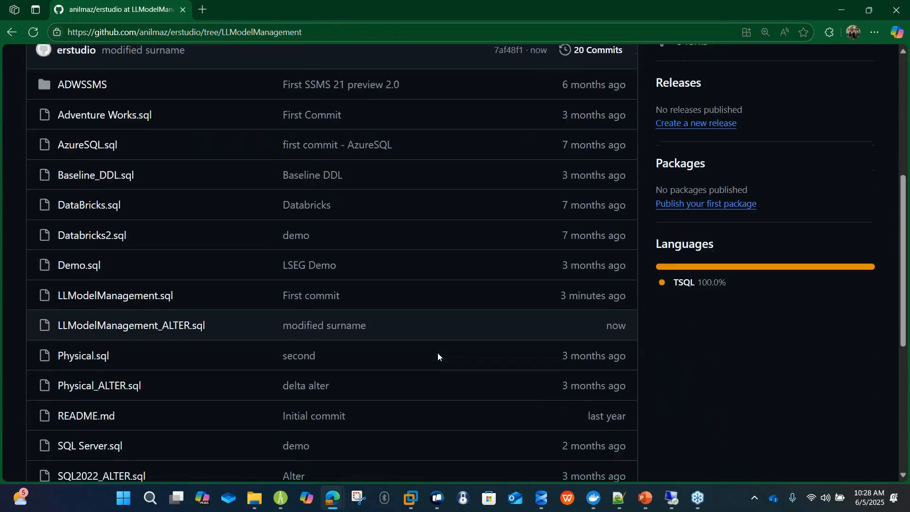
{"action": "left_click", "coordinate": [184, 212]}
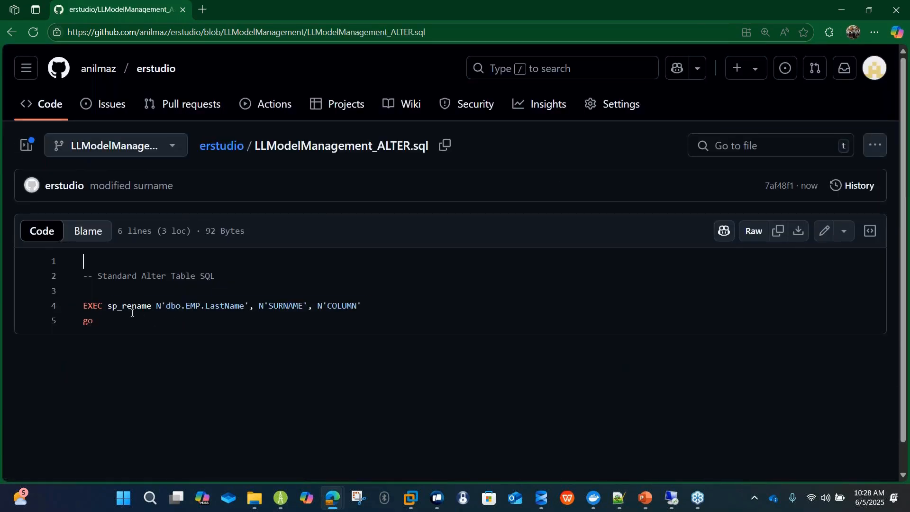
{"action": "key", "text": "ctrl+a"}
{"action": "left_click", "coordinate": [325, 338]}
Switch back to ER/Studio Data Architect and open the Logical model's diagram.
{"action": "mouse_move", "coordinate": [285, 488]}
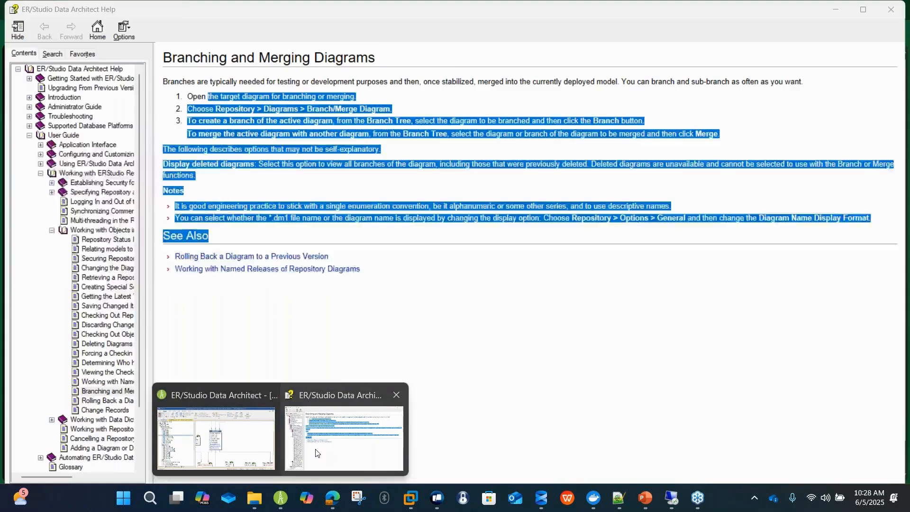
{"action": "left_click", "coordinate": [344, 429]}
{"action": "left_click", "coordinate": [540, 261]}
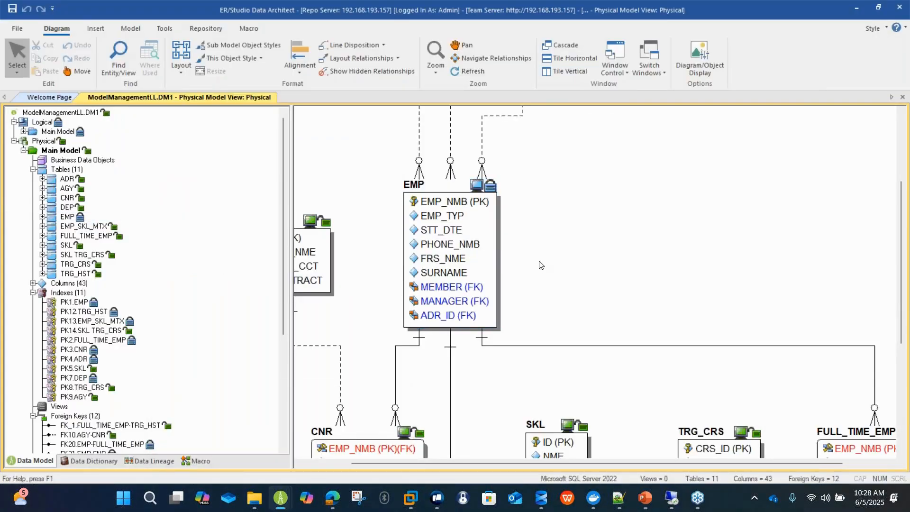
{"action": "scroll", "coordinate": [551, 260], "scroll_direction": "down", "scroll_amount": 1}
{"action": "scroll", "coordinate": [551, 260], "scroll_direction": "down", "scroll_amount": 3}
{"action": "scroll", "coordinate": [545, 272], "scroll_direction": "up", "scroll_amount": 5}
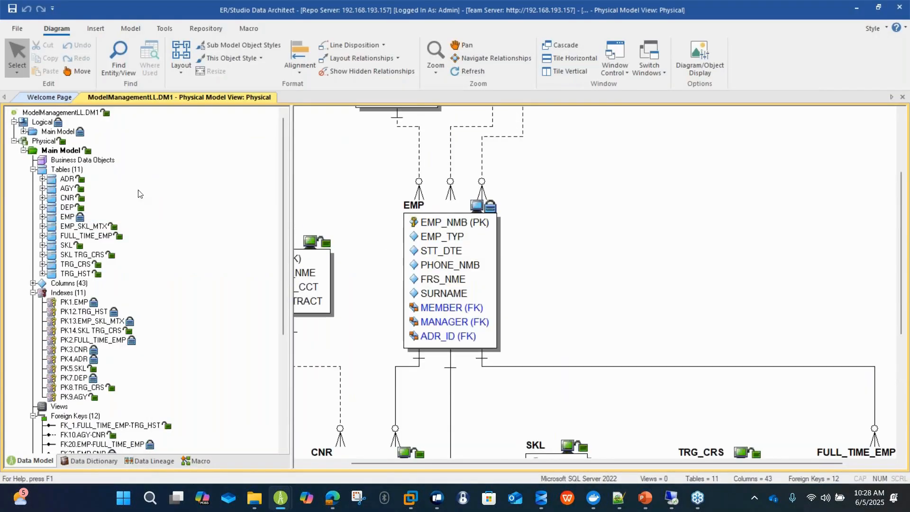
{"action": "left_click", "coordinate": [38, 141]}
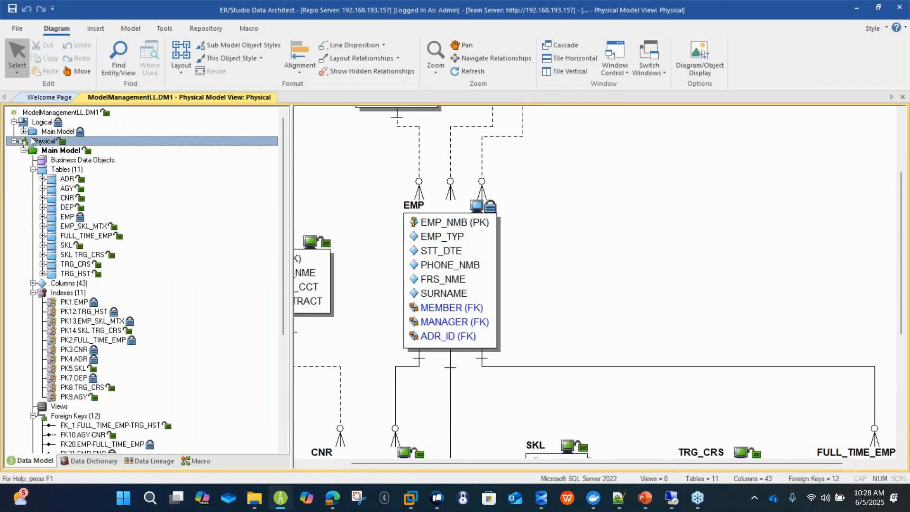
{"action": "double_click", "coordinate": [48, 122]}
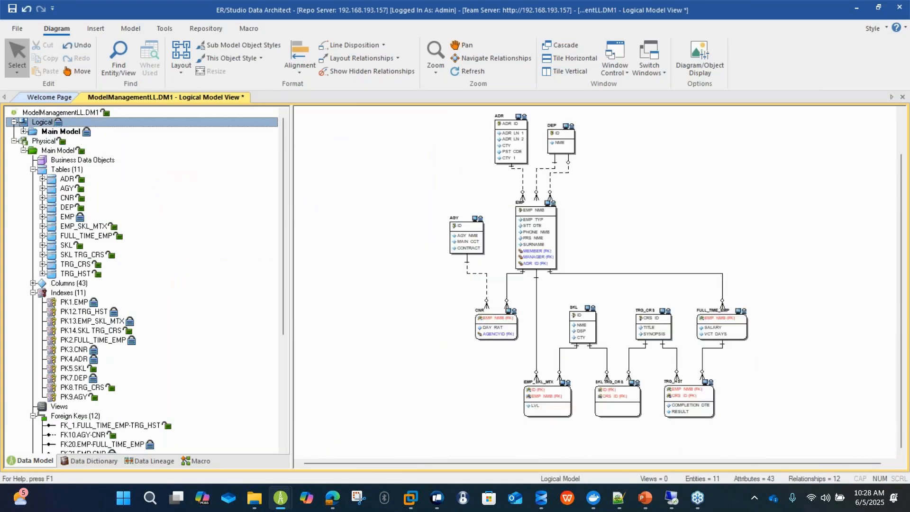
Set up a new physical model generated from the Logical model, named JSON, with JSON Instance as the target database platform.
{"action": "right_click", "coordinate": [47, 121]}
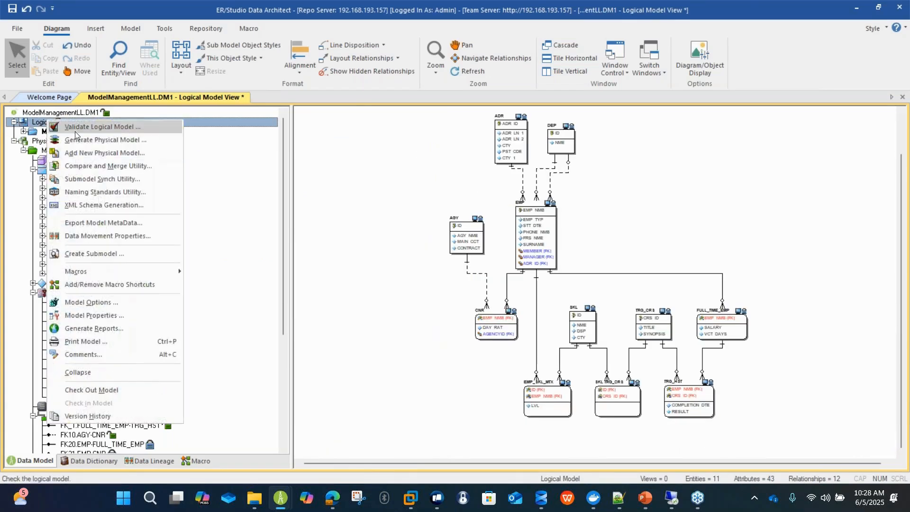
{"action": "left_click", "coordinate": [344, 183]}
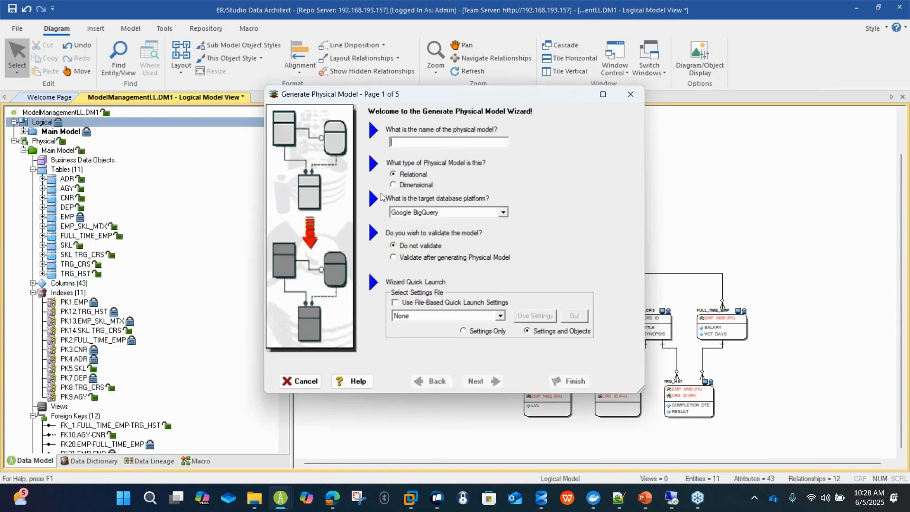
{"action": "left_click", "coordinate": [456, 213]}
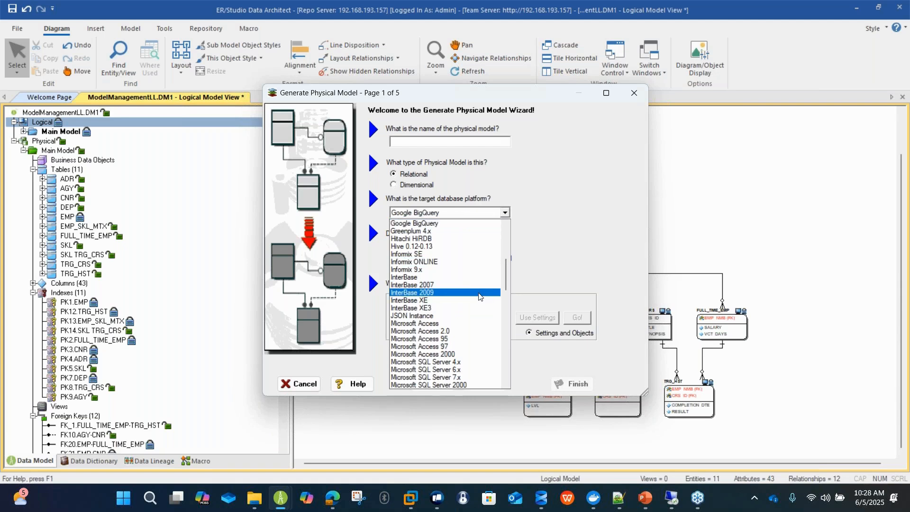
{"action": "key", "text": "j"}
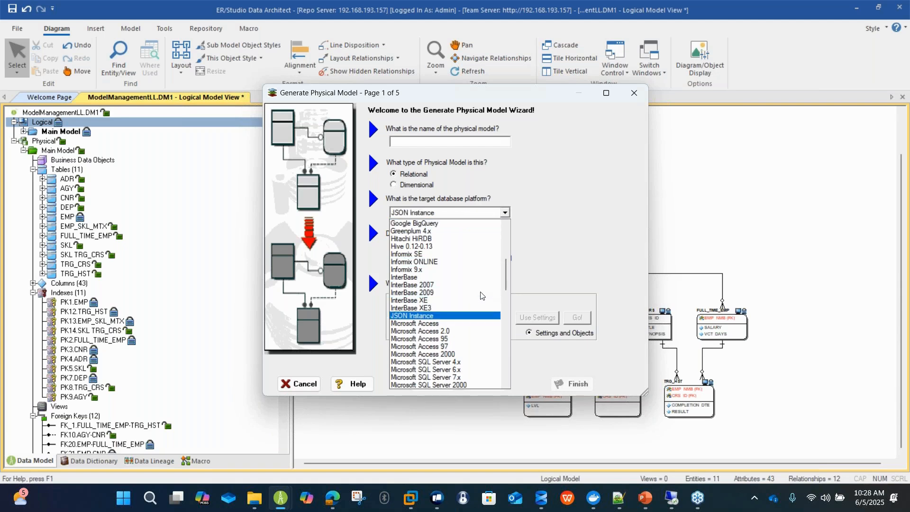
{"action": "scroll", "coordinate": [482, 296], "scroll_direction": "down", "scroll_amount": 3}
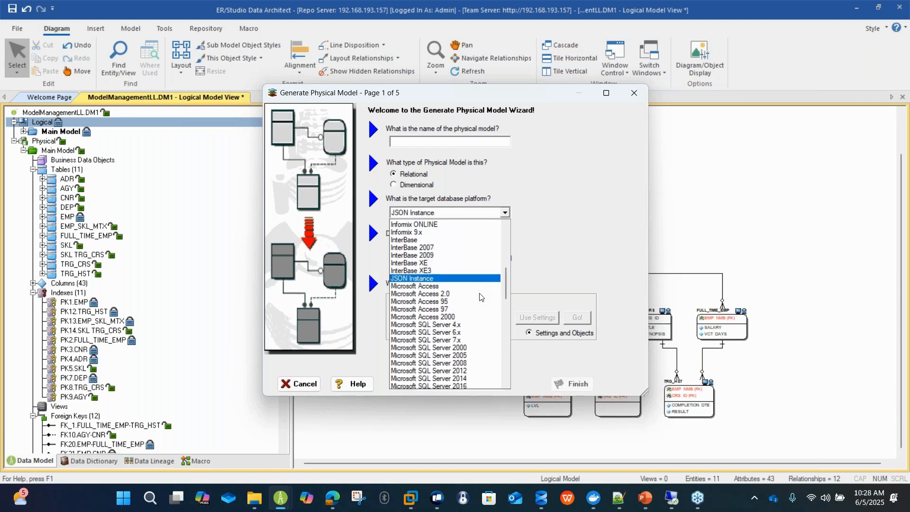
{"action": "left_click", "coordinate": [473, 246]}
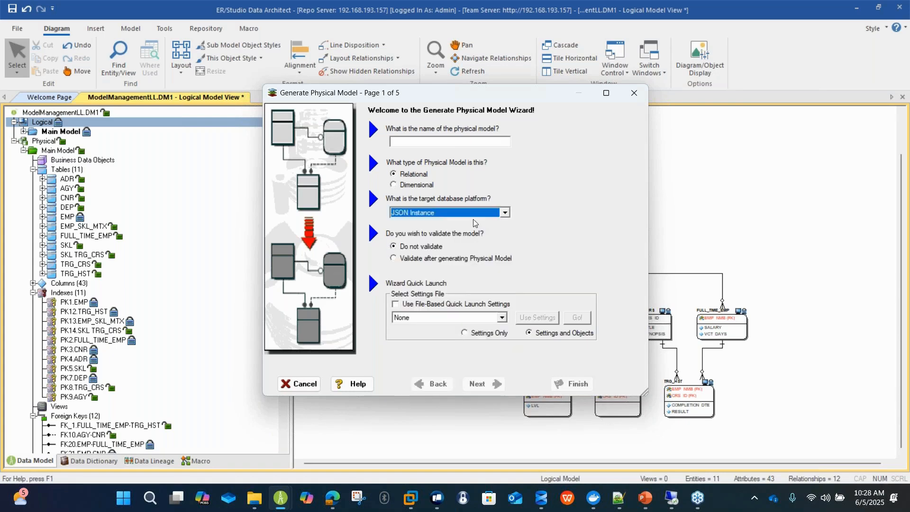
{"action": "left_click", "coordinate": [479, 142]}
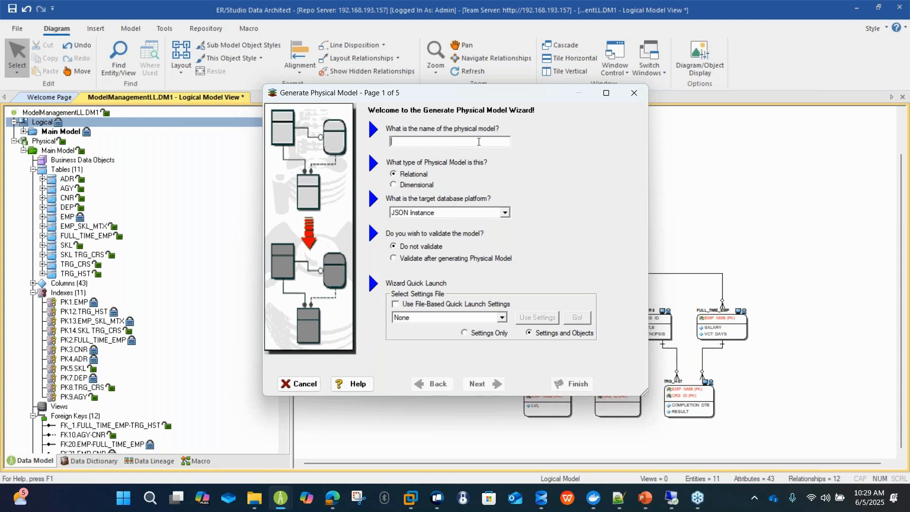
{"action": "type", "text": "JSON"}
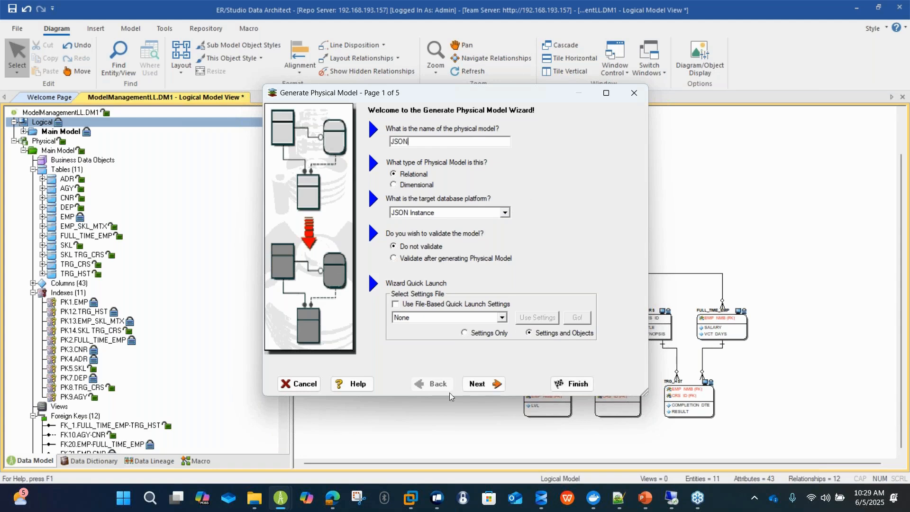
Keep all tables included and the JSON Instance (system) datatype mapping, and finish generating the physical model.
{"action": "left_click", "coordinate": [477, 384]}
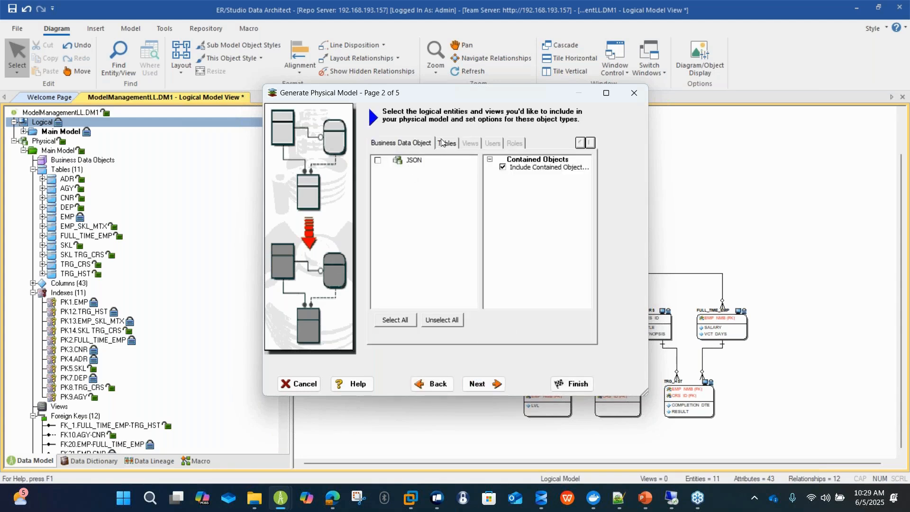
{"action": "left_click", "coordinate": [441, 142]}
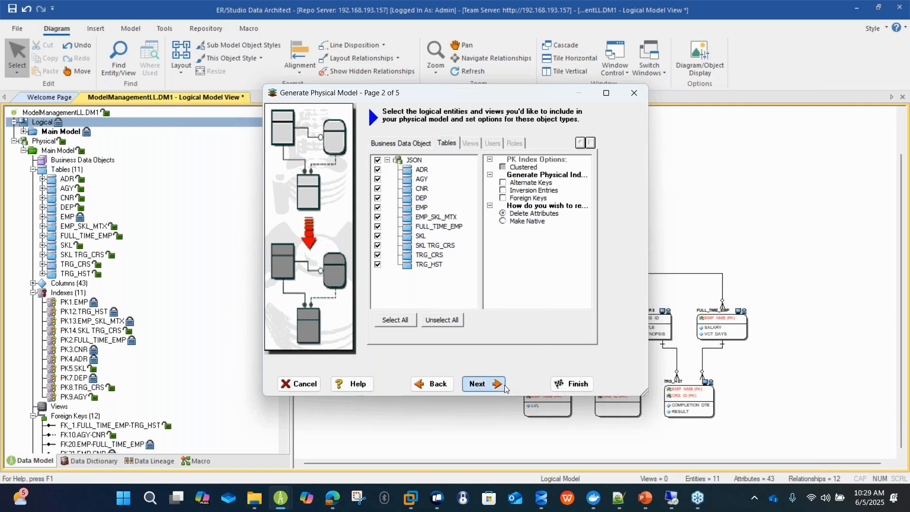
{"action": "left_click", "coordinate": [478, 384]}
{"action": "left_click", "coordinate": [477, 383]}
{"action": "left_click", "coordinate": [477, 383]}
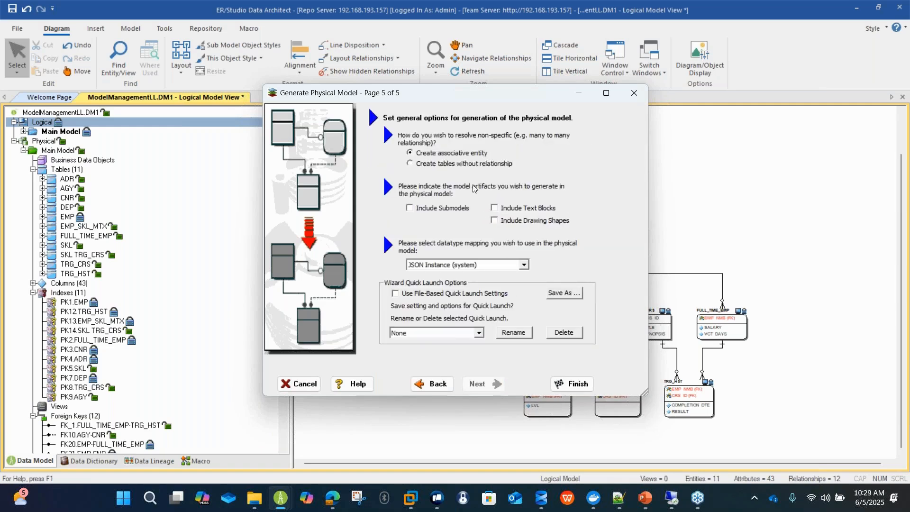
{"action": "left_click", "coordinate": [582, 385]}
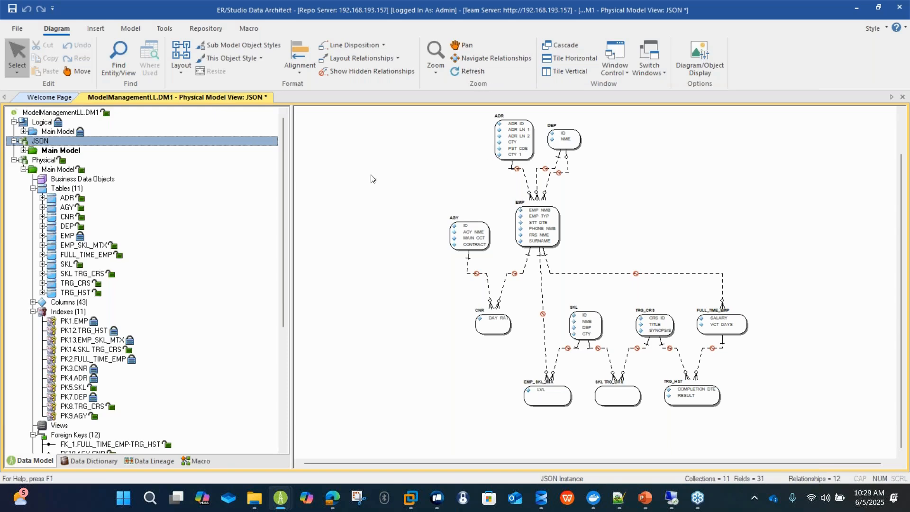
Change the JSON physical model's database platform to MongoDB, version MongoDB 4.x, and accept the conversion warnings.
{"action": "right_click", "coordinate": [41, 142]}
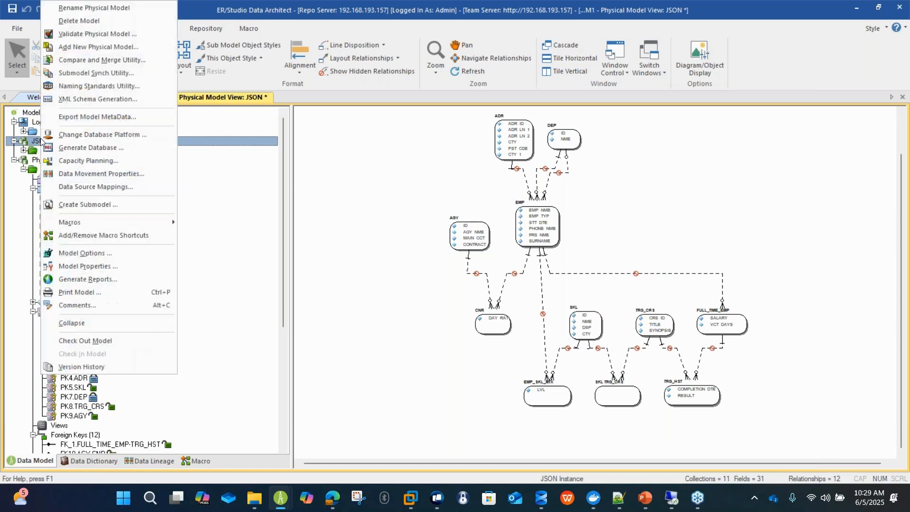
{"action": "left_click", "coordinate": [97, 136]}
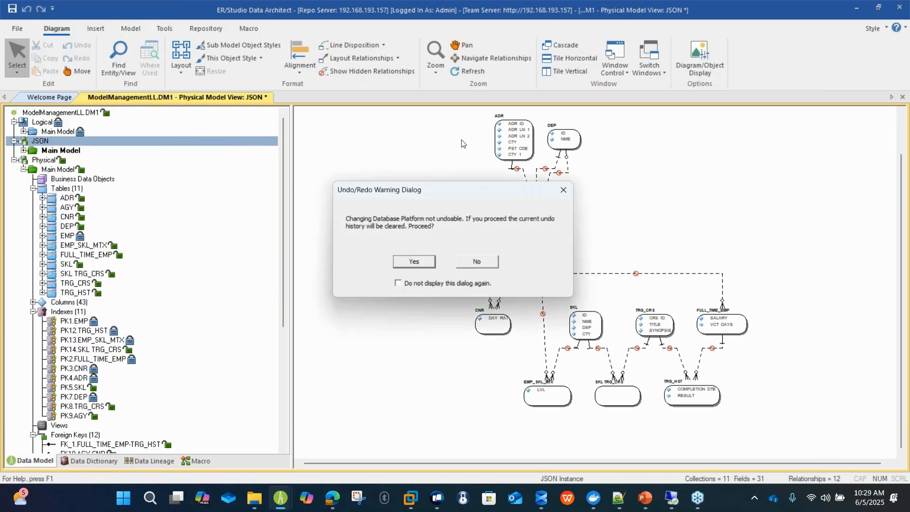
{"action": "left_click", "coordinate": [425, 260]}
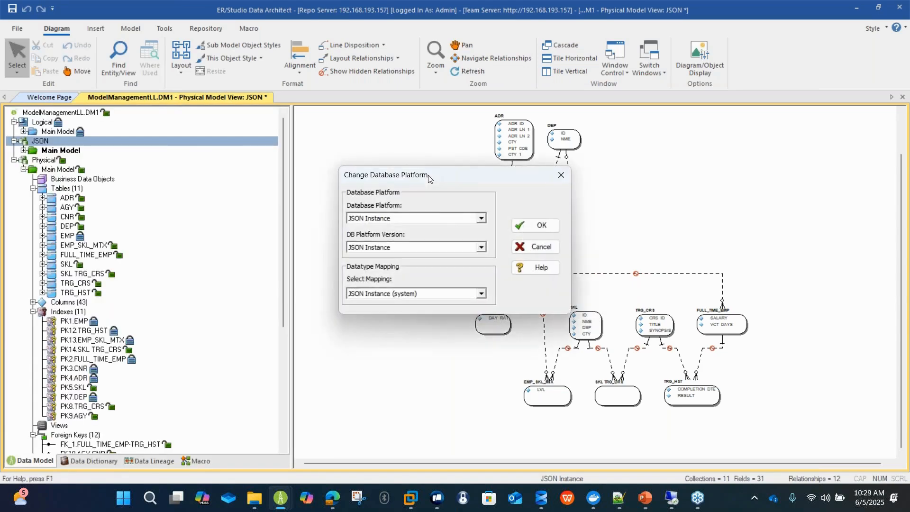
{"action": "left_click", "coordinate": [440, 218]}
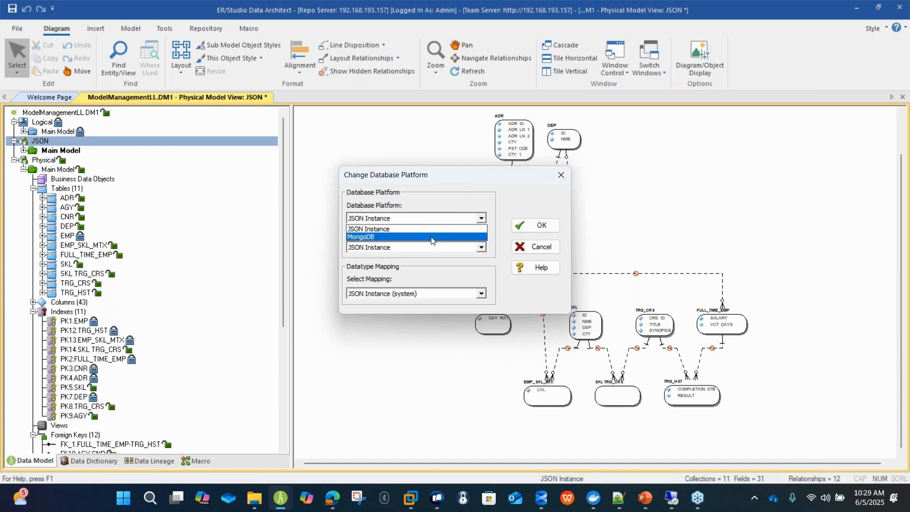
{"action": "left_click", "coordinate": [433, 237]}
{"action": "left_click", "coordinate": [431, 248]}
{"action": "left_click", "coordinate": [444, 273]}
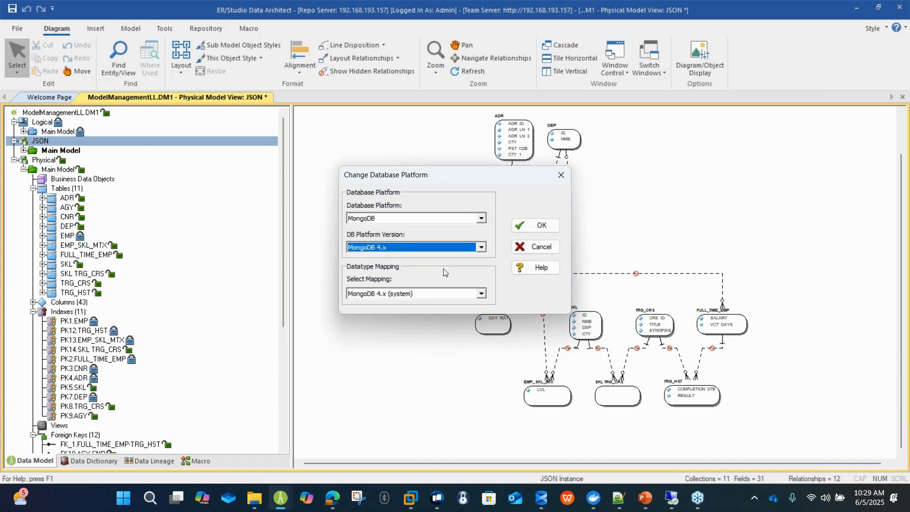
{"action": "left_click", "coordinate": [528, 226]}
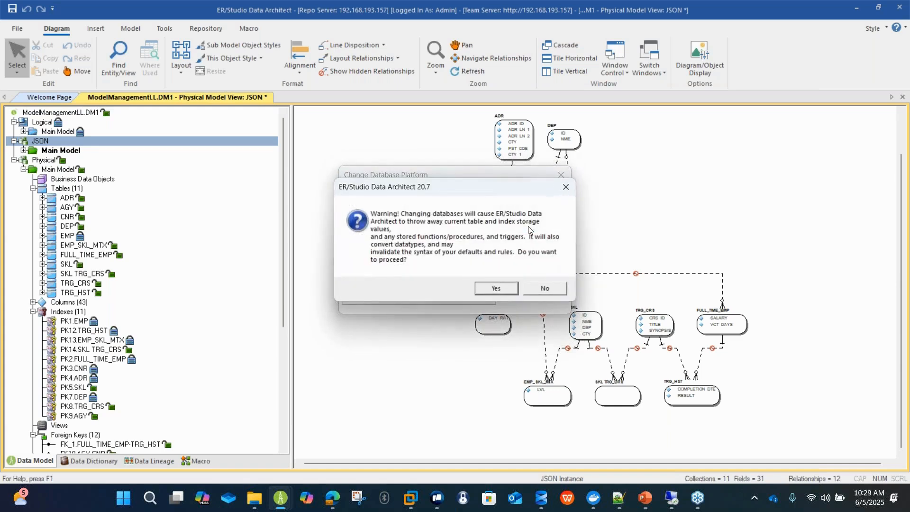
{"action": "left_click", "coordinate": [507, 288]}
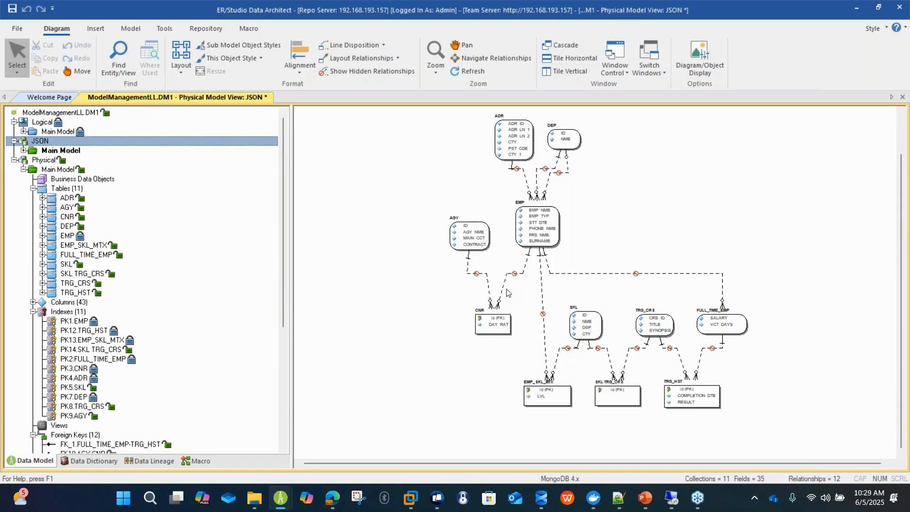
Expand the JSON model's Main Model and its objects, and select the ADR object.
{"action": "left_click", "coordinate": [23, 151]}
{"action": "left_click", "coordinate": [32, 169]}
{"action": "left_click", "coordinate": [49, 179]}
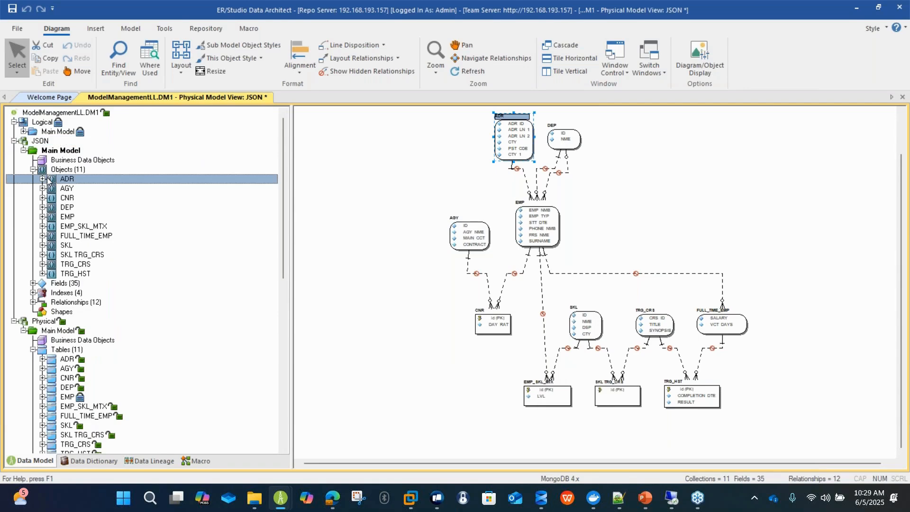
{"action": "right_click", "coordinate": [49, 141]}
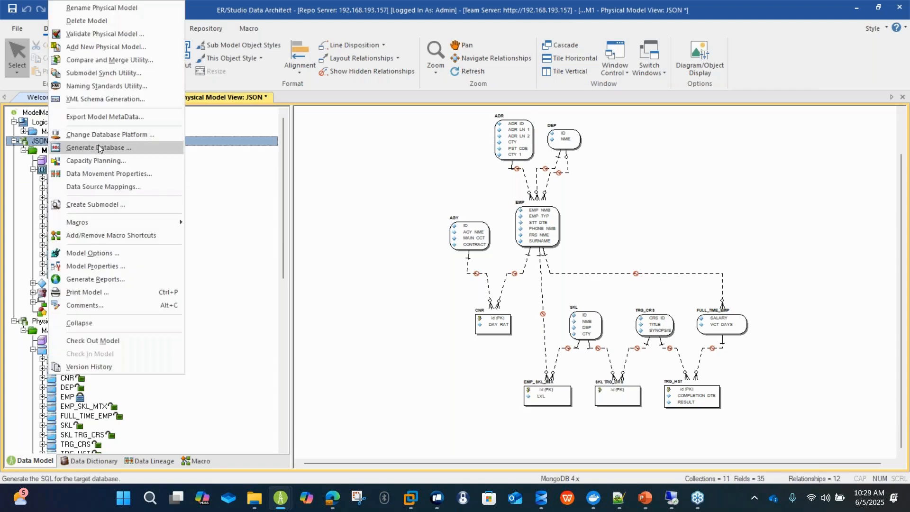
{"action": "left_click", "coordinate": [97, 147]}
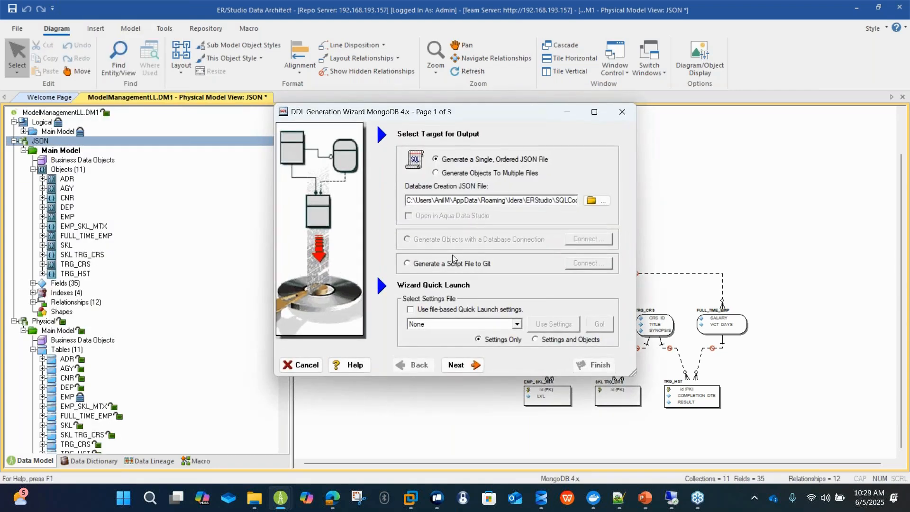
{"action": "left_click", "coordinate": [453, 260]}
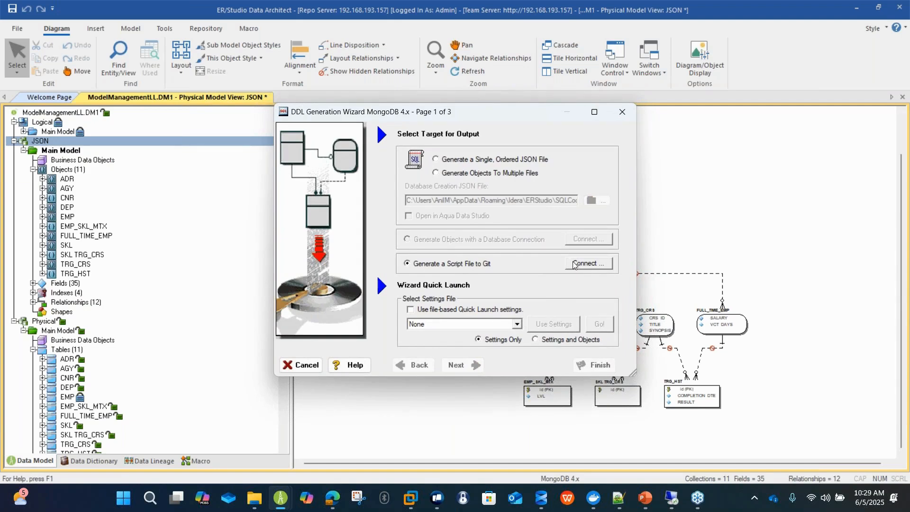
{"action": "left_click", "coordinate": [313, 365]}
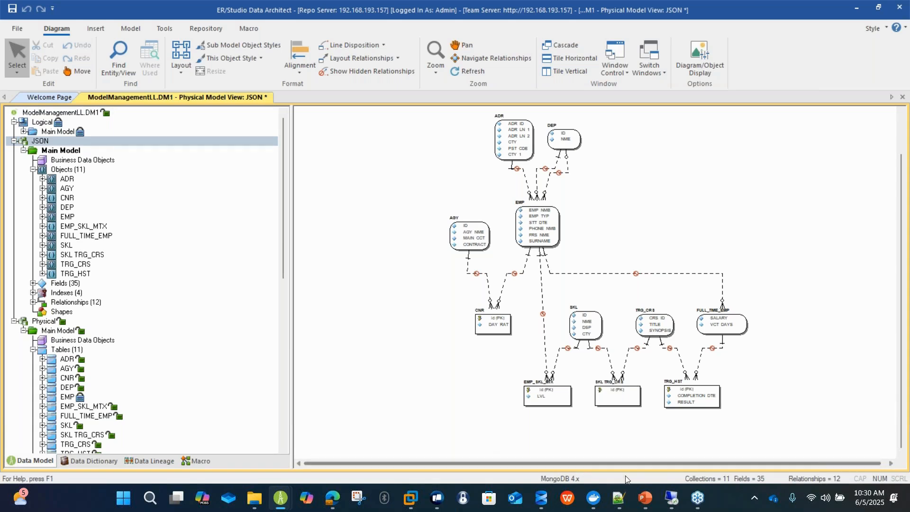
Switch to the PowerPoint slide show and advance to the closing Thanks slide.
{"action": "mouse_move", "coordinate": [647, 495]}
{"action": "left_click", "coordinate": [672, 447]}
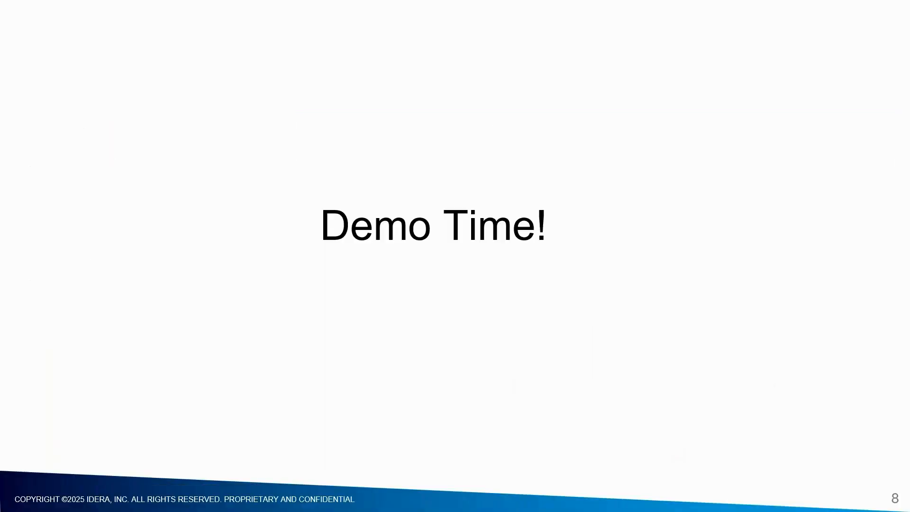
{"action": "key", "text": "Right"}
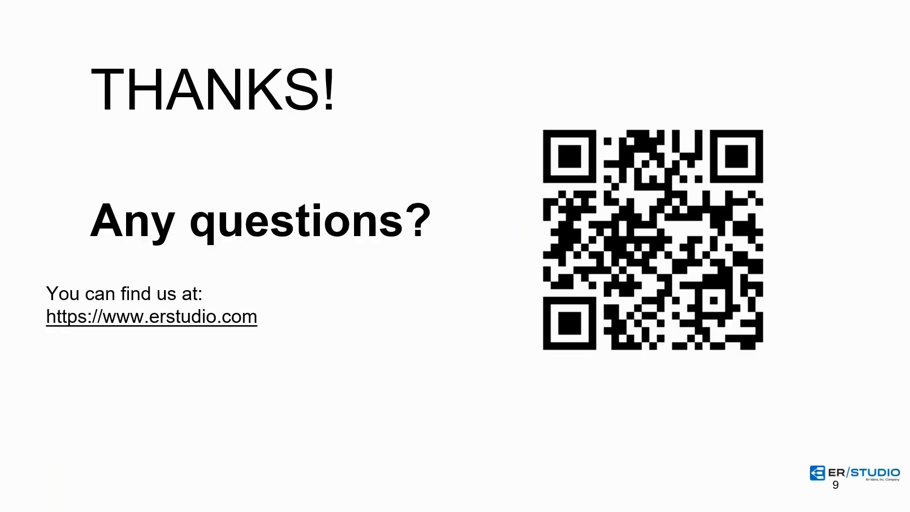